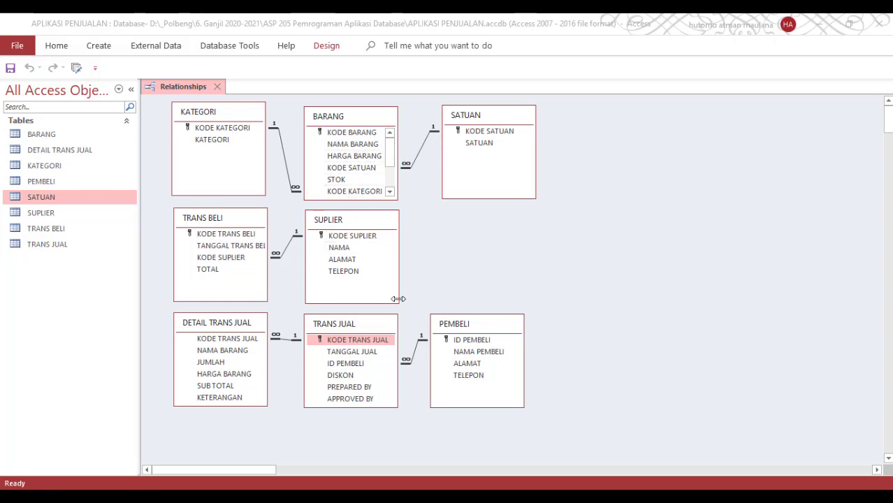
- Delete the relationships that link the BARANG table to SATUAN and KATEGORI
right_click(417, 351)
left_click(431, 250)
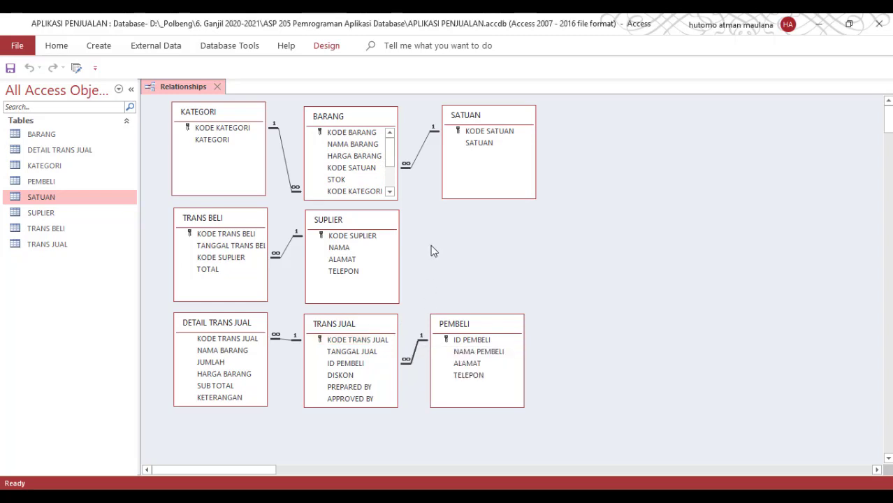
right_click(421, 154)
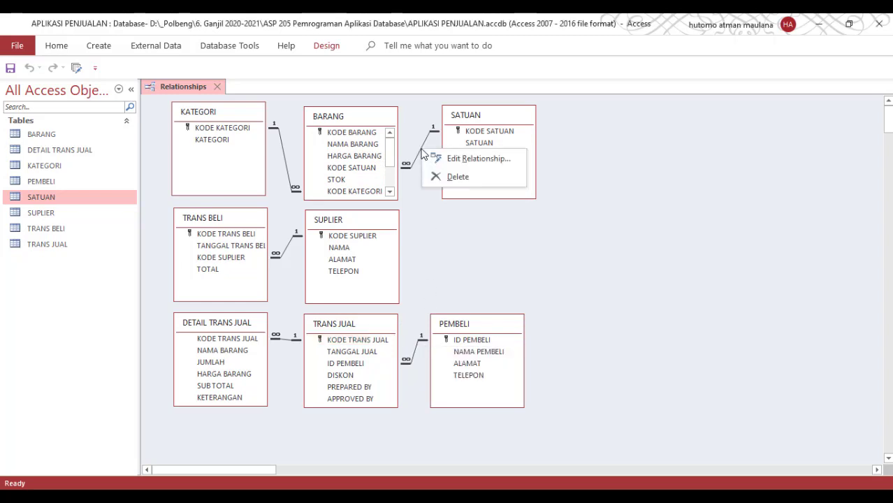
left_click(447, 179)
left_click(428, 294)
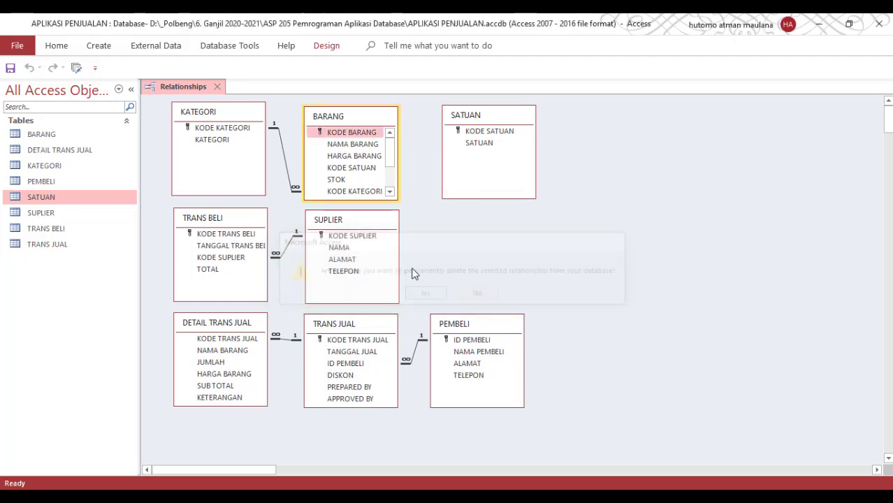
right_click(288, 162)
left_click(300, 184)
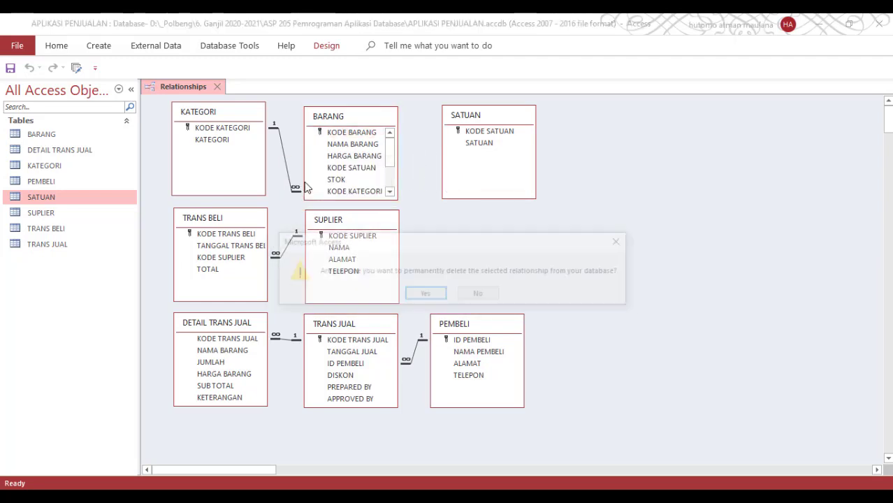
left_click(421, 293)
- Delete the relationship between the TRANS BELI and SUPLIER tables
right_click(286, 251)
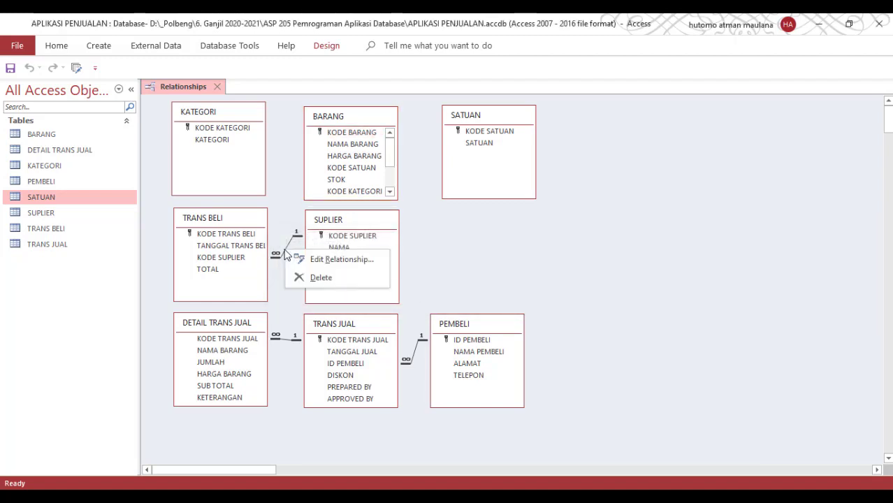
left_click(307, 277)
left_click(423, 293)
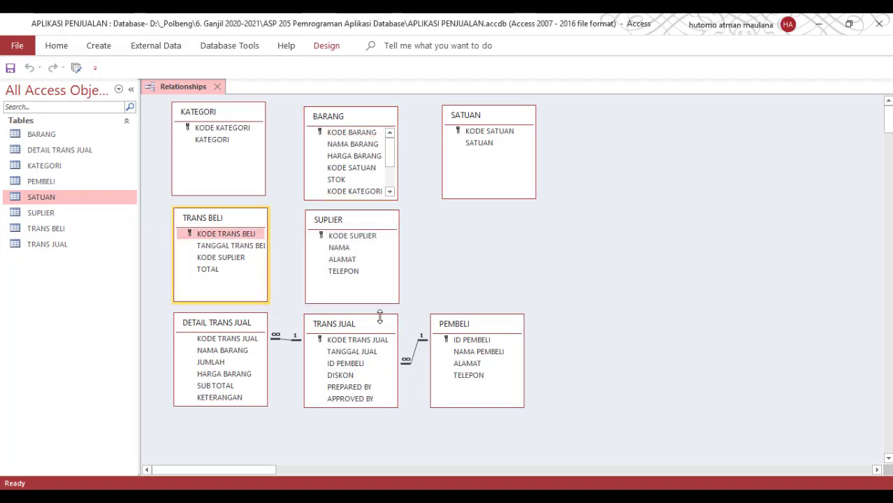
- Delete the relationships that link the TRANS JUAL table to DETAIL TRANS JUAL and PEMBELI
right_click(292, 341)
left_click(287, 340)
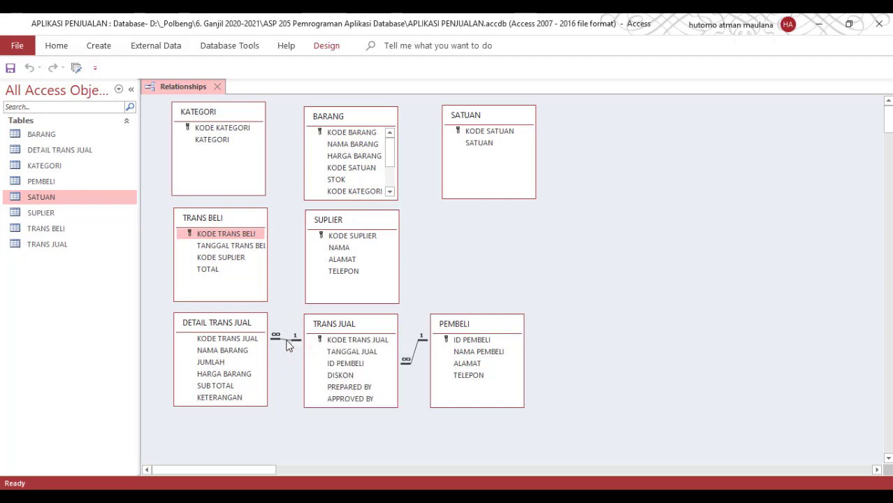
right_click(287, 342)
left_click(307, 368)
left_click(421, 293)
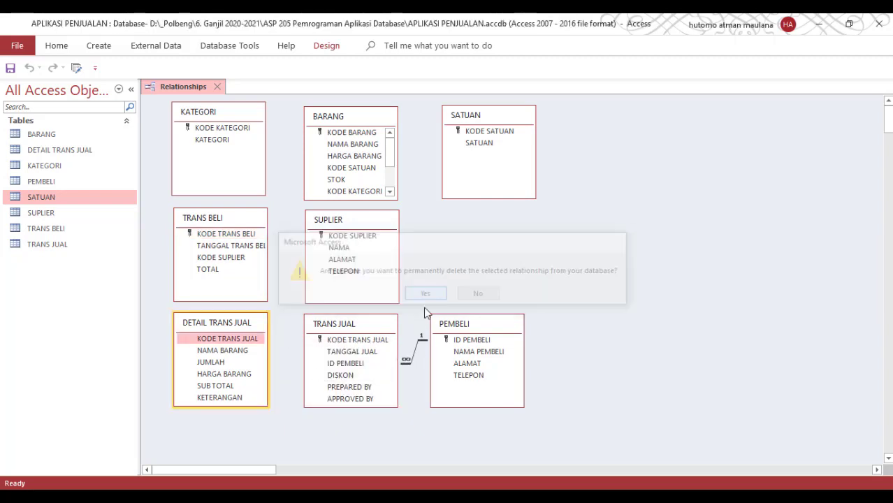
right_click(416, 352)
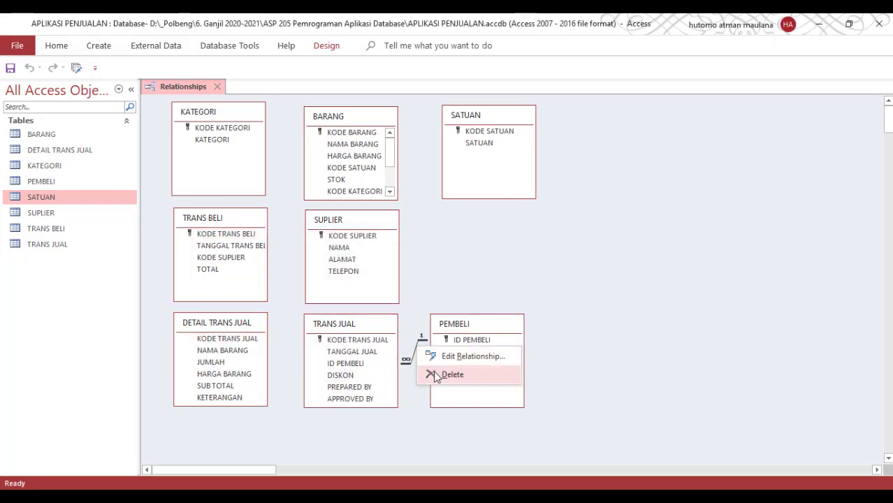
left_click(433, 370)
left_click(425, 294)
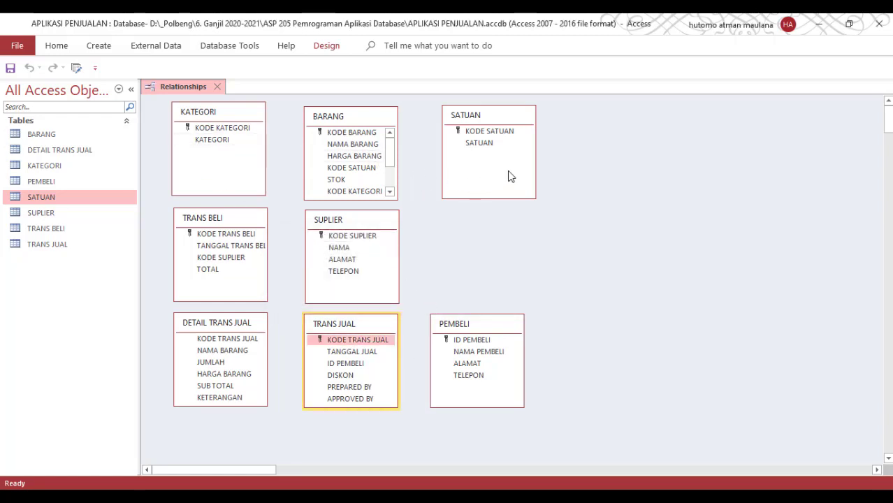
- Close the relationships diagram and view the records of the BARANG table, closing it when done
left_click(220, 87)
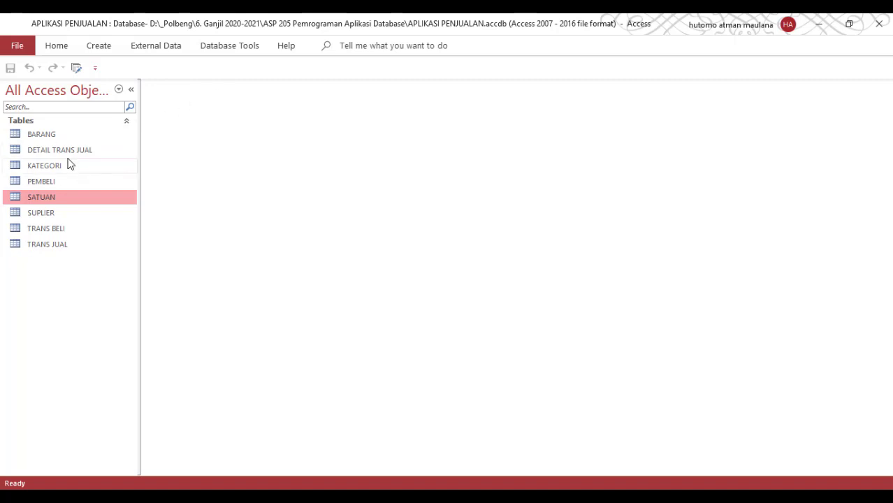
double_click(56, 135)
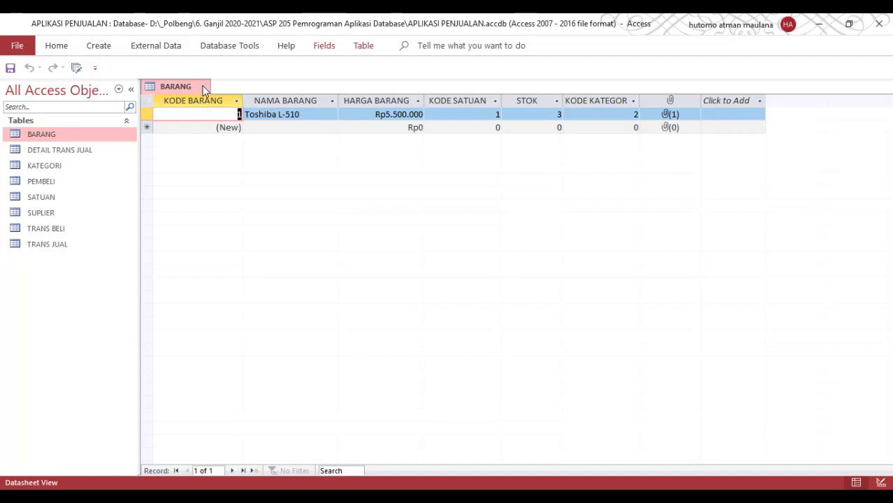
left_click(202, 86)
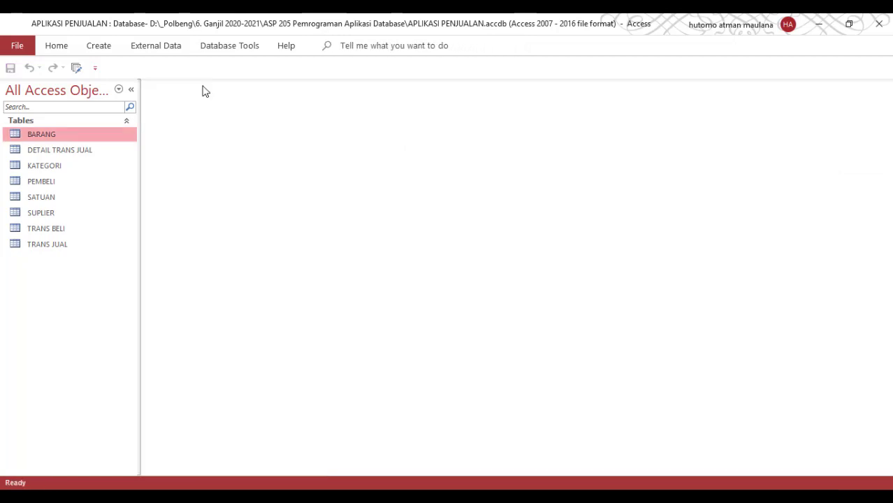
- Reopen the relationships diagram and check the list of tables that can be added, without adding any
left_click(226, 48)
left_click(163, 83)
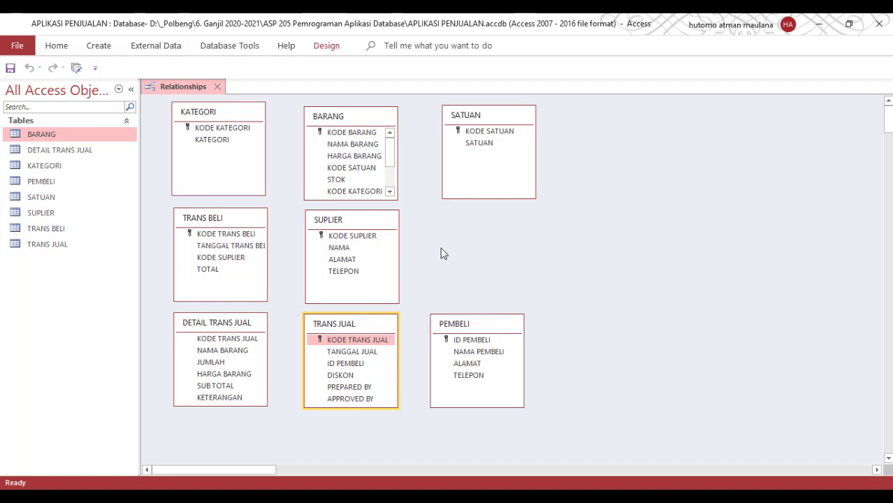
right_click(561, 130)
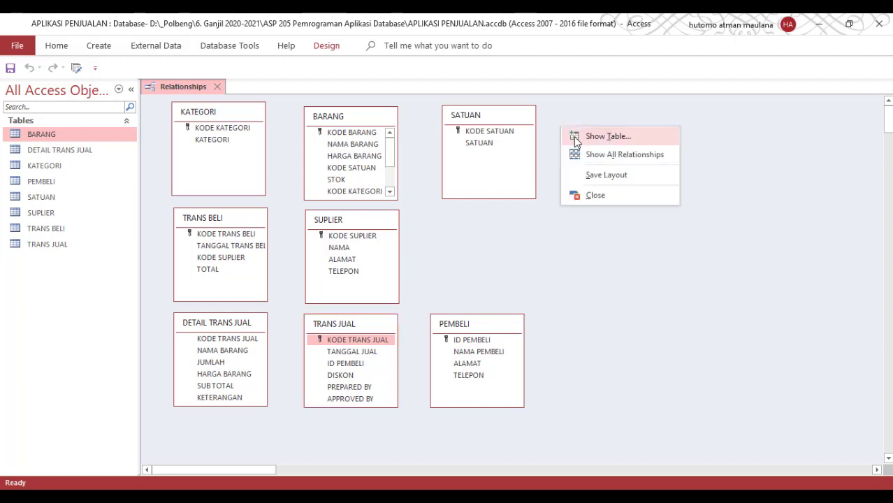
left_click(573, 136)
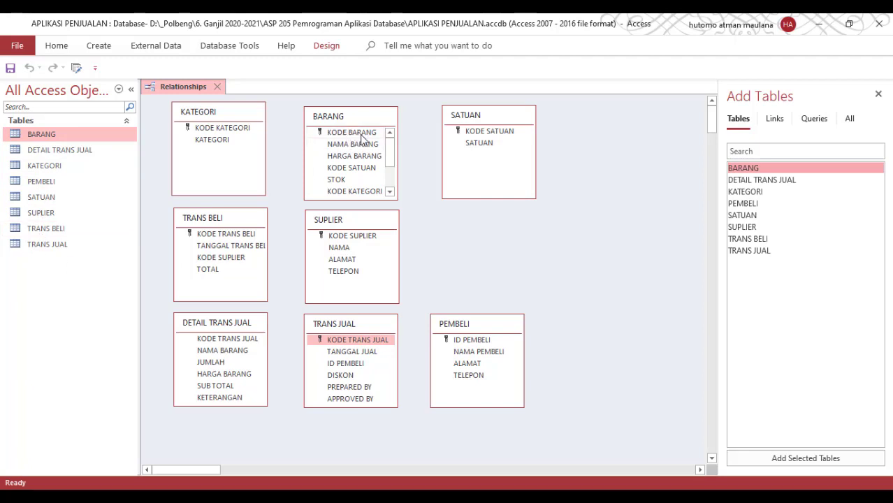
left_click(878, 94)
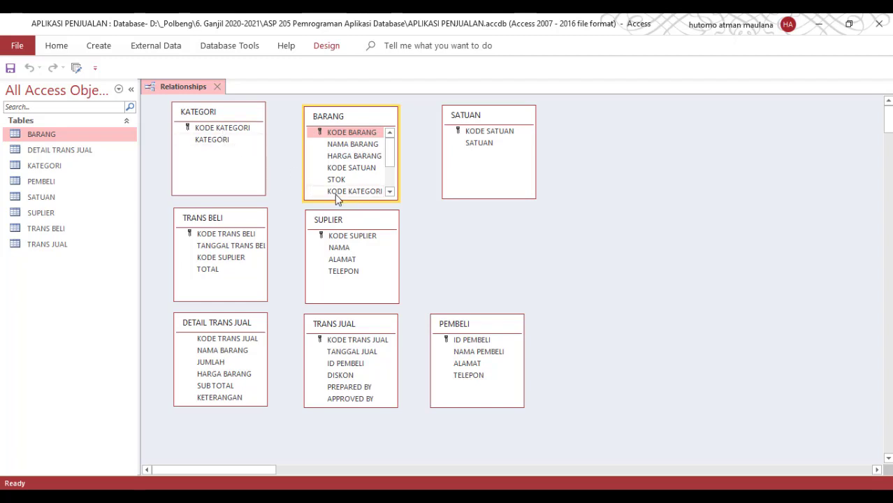
- Relate KATEGORI to BARANG on KODE KATEGORI, enforcing referential integrity with cascading updates and deletes
left_click_drag(335, 195, 344, 166)
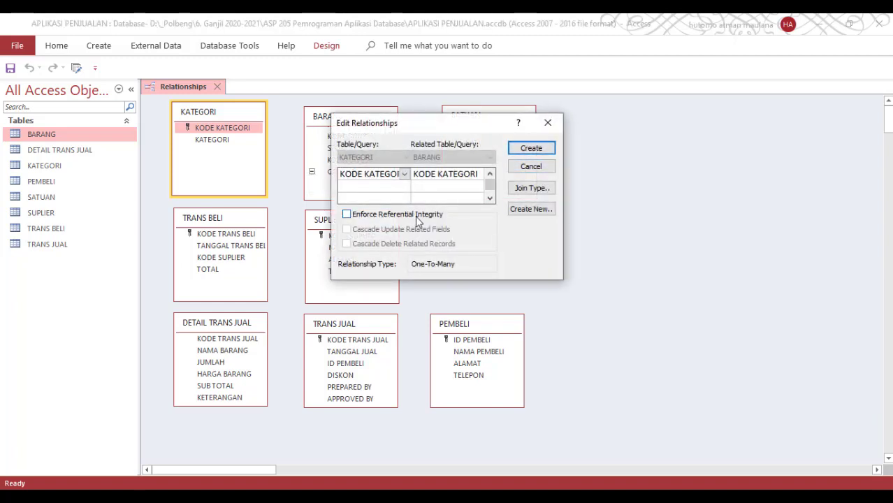
left_click(415, 216)
left_click(383, 232)
left_click(376, 246)
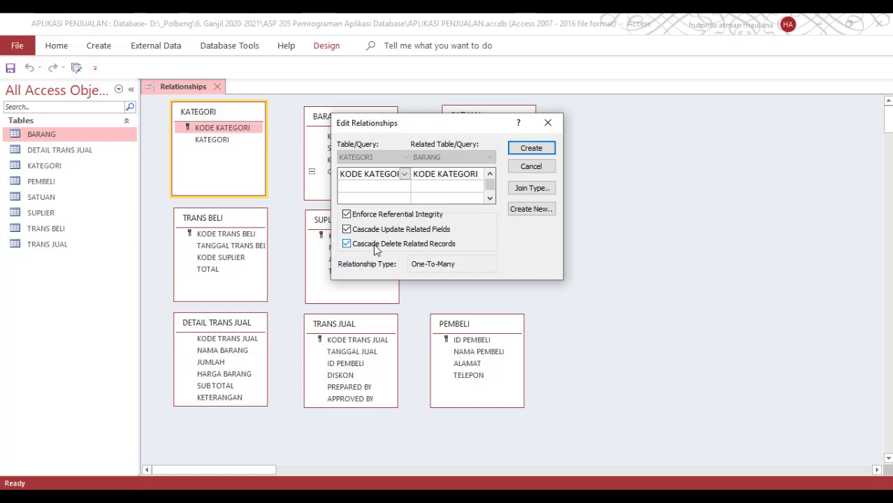
left_click(531, 148)
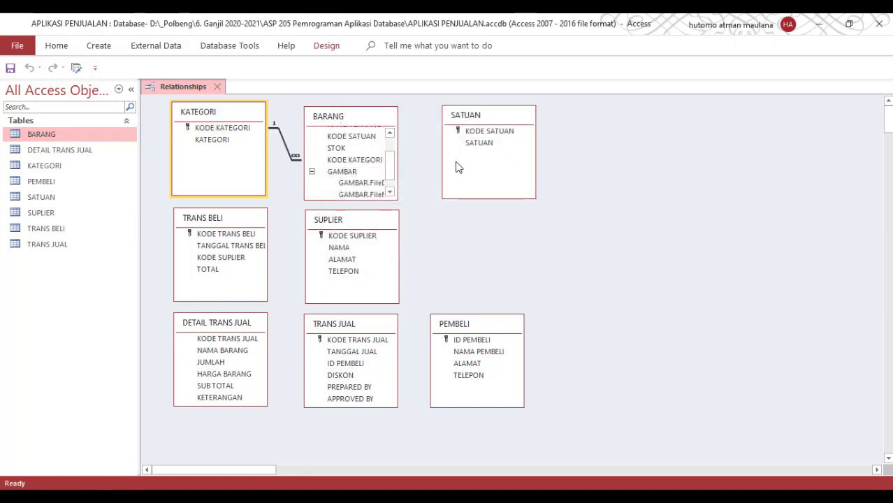
- Relate SATUAN to BARANG on KODE SATUAN, enforcing referential integrity with cascading updates and deletes
scroll(378, 154, "up", 1)
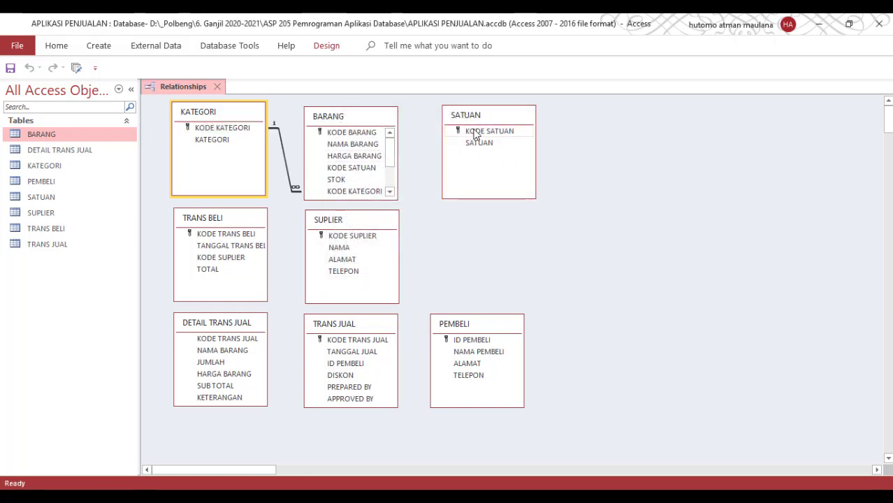
left_click_drag(475, 134, 351, 170)
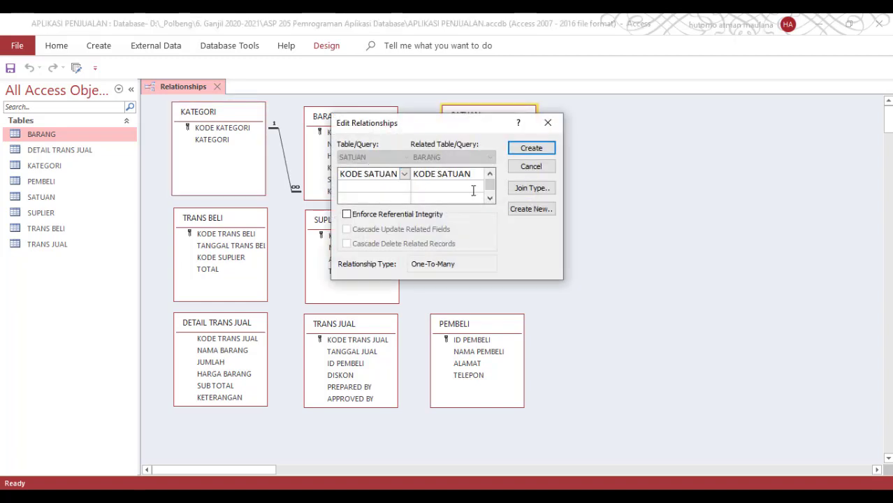
left_click(422, 216)
left_click(400, 235)
left_click(390, 245)
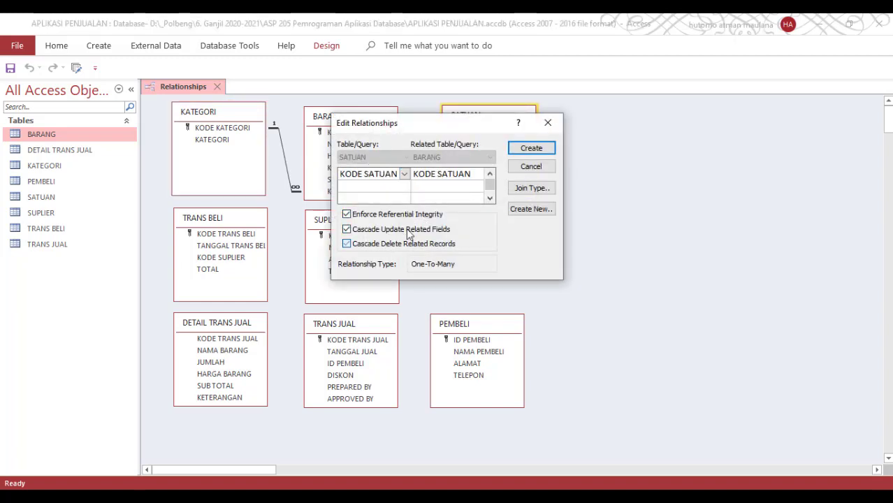
left_click(526, 149)
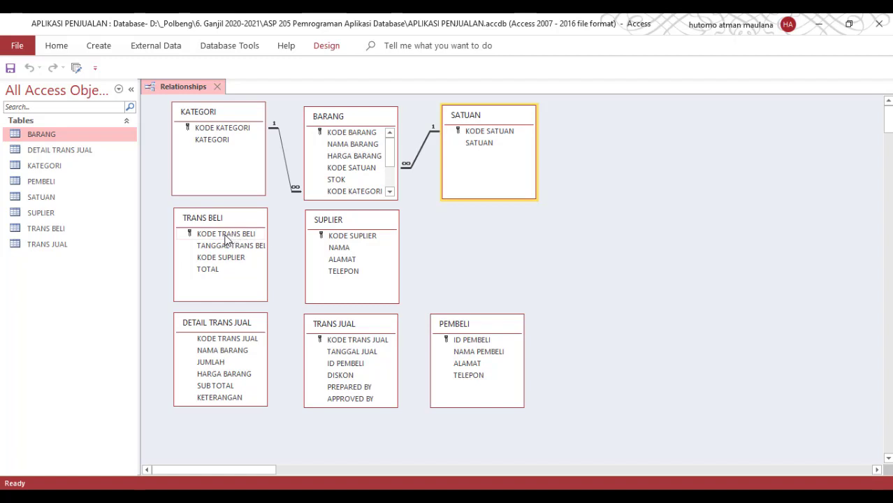
- Relate SUPLIER to TRANS BELI on KODE SUPLIER, enforcing referential integrity with cascading updates and deletes
left_click_drag(329, 235, 234, 258)
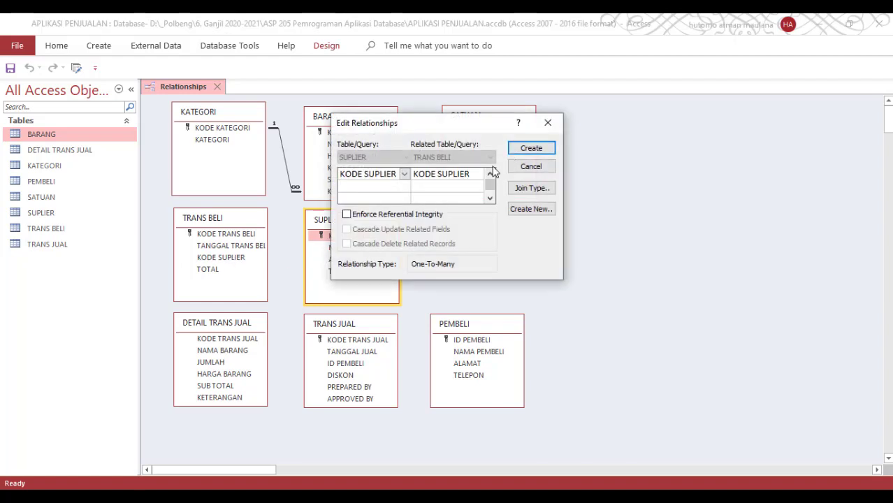
left_click(400, 215)
left_click(391, 229)
left_click(391, 244)
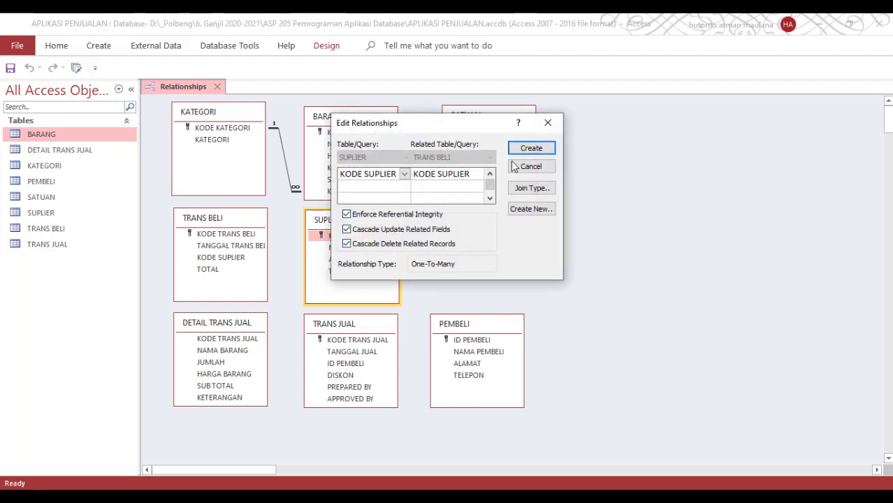
left_click(530, 149)
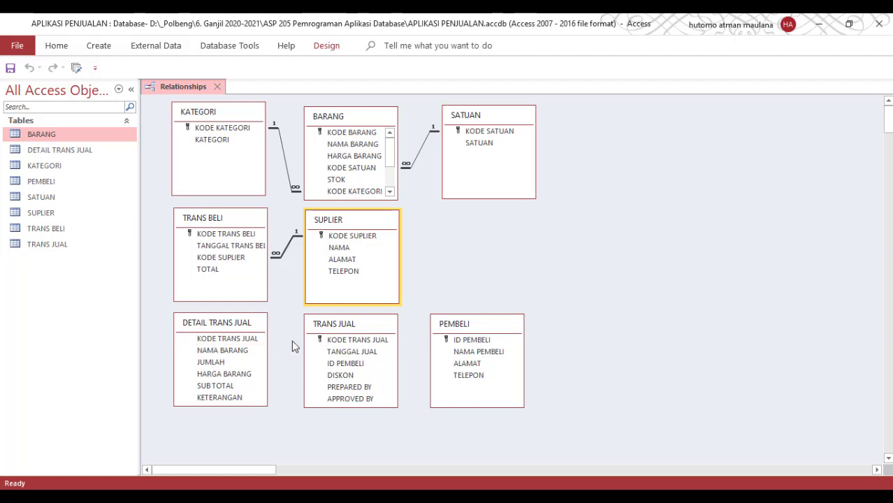
- Relate TRANS JUAL to DETAIL TRANS JUAL on KODE TRANS JUAL, enforcing referential integrity with cascading deletes
left_click_drag(339, 339, 238, 338)
left_click(347, 213)
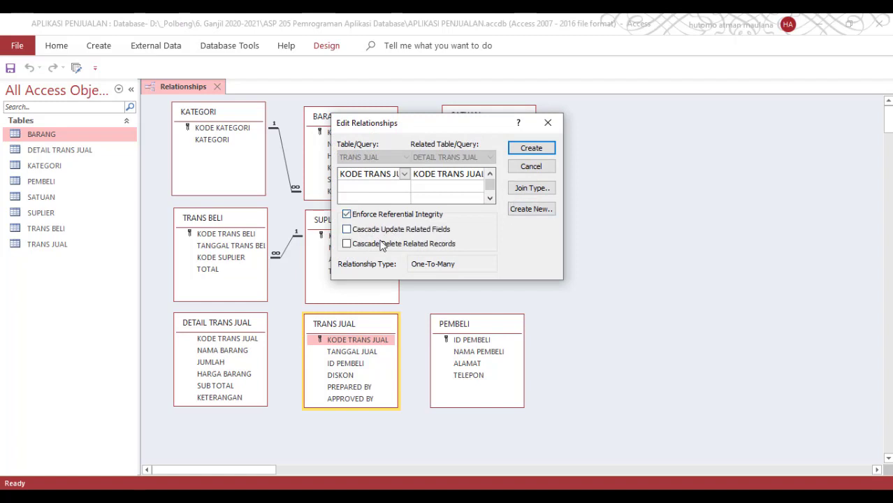
left_click(347, 244)
left_click(529, 148)
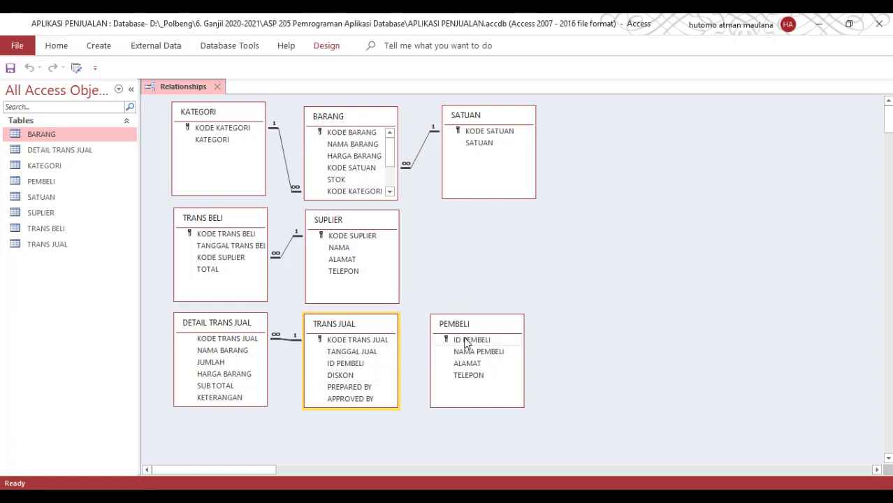
- Relate PEMBELI to TRANS JUAL on ID PEMBELI, enforcing referential integrity with cascading updates and deletes
left_click_drag(466, 342, 351, 364)
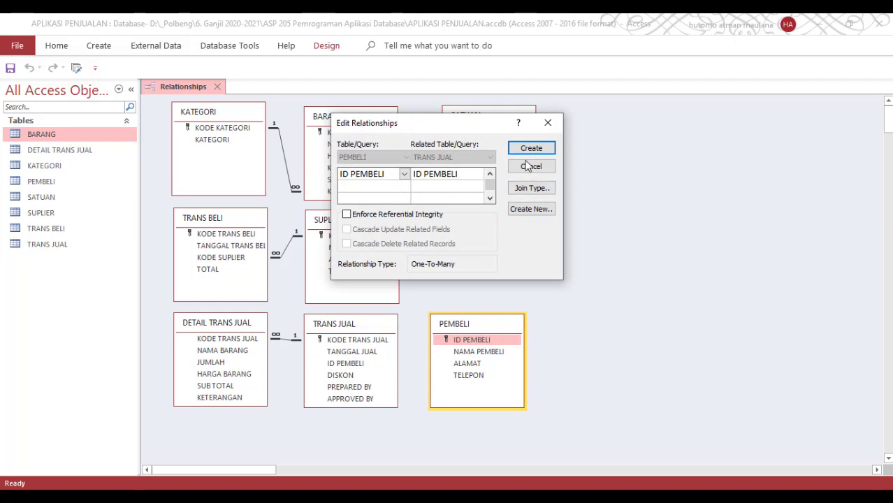
left_click(418, 214)
left_click(377, 230)
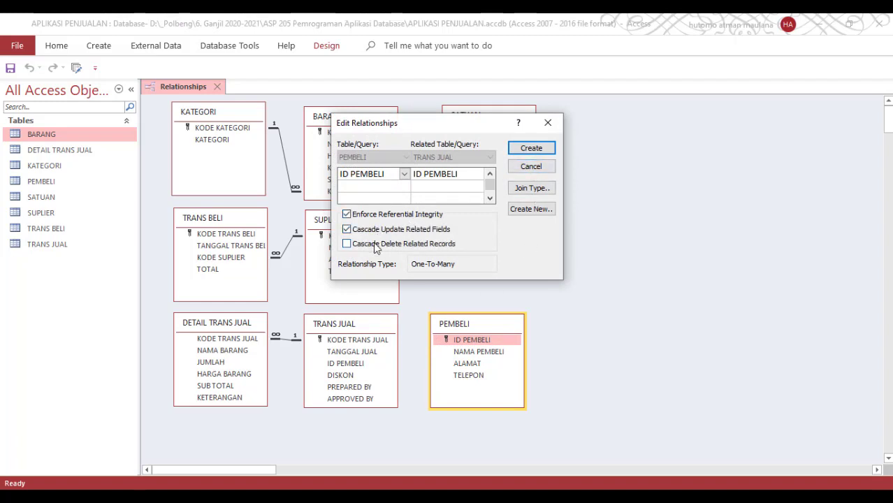
left_click(375, 244)
left_click(529, 148)
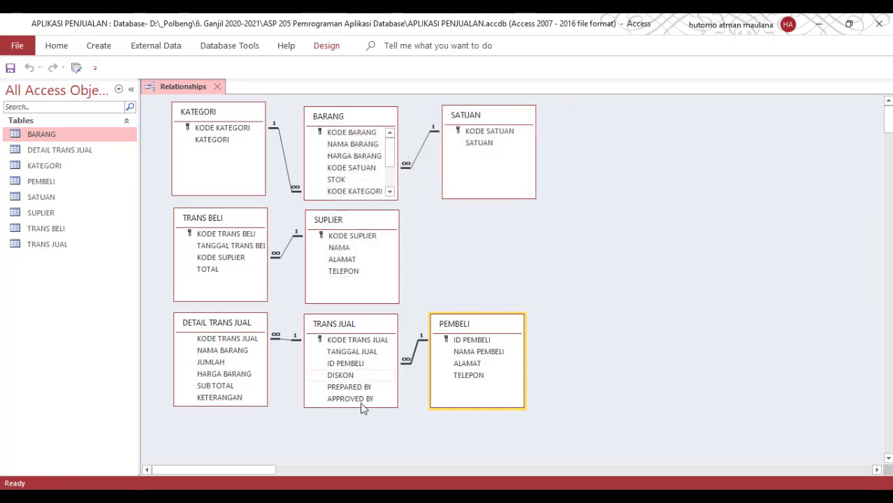
- Close the finished relationships diagram
left_click(563, 285)
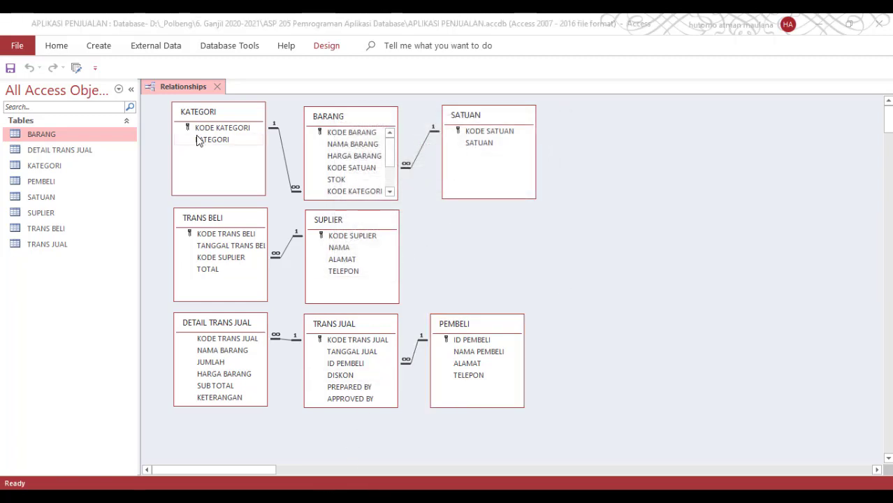
left_click(219, 87)
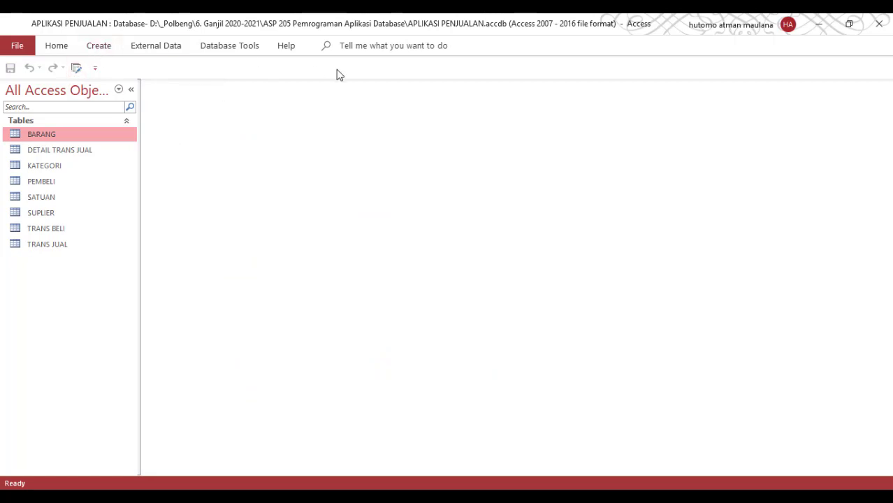
left_click(52, 45)
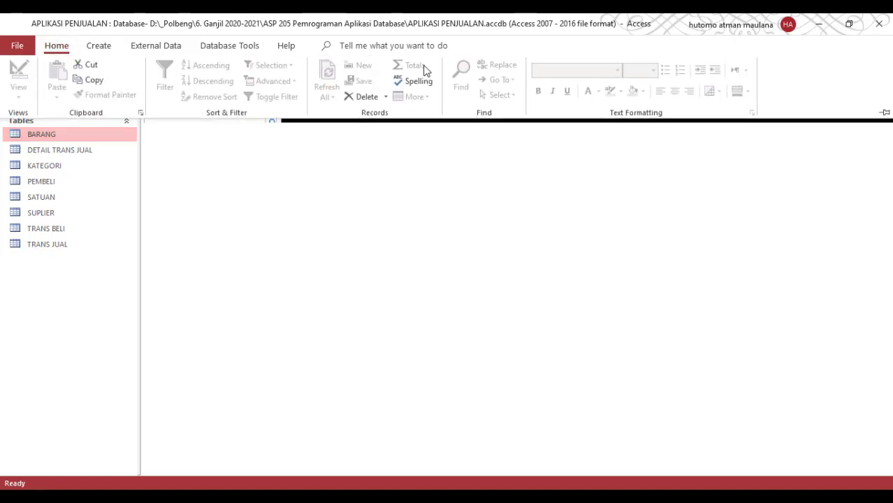
- Keep the ribbon permanently expanded and create a form based on the SATUAN table
right_click(781, 76)
left_click(764, 108)
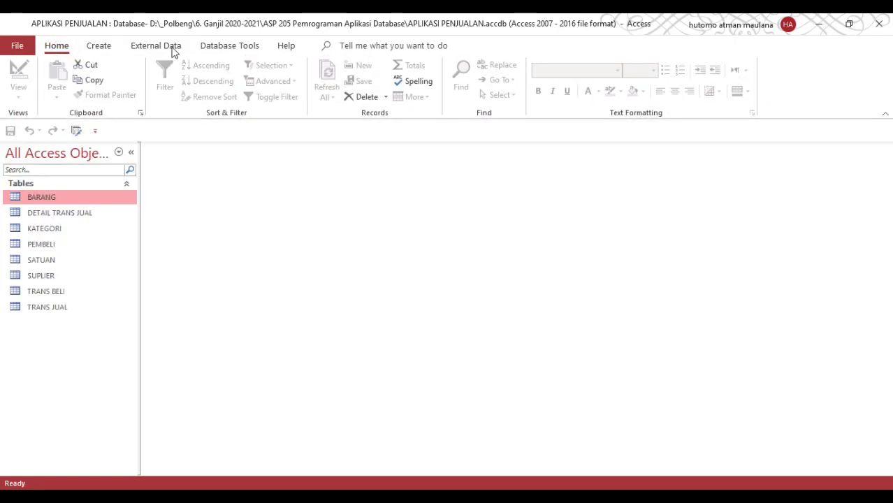
left_click(97, 47)
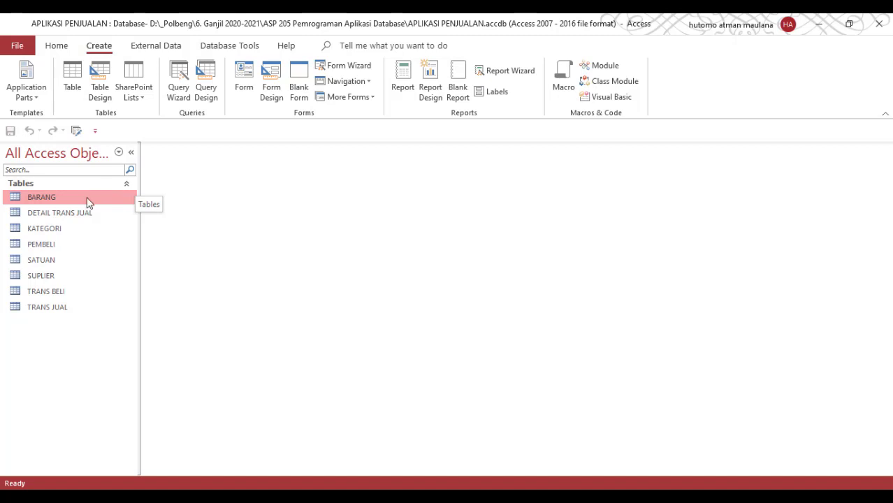
left_click(49, 264)
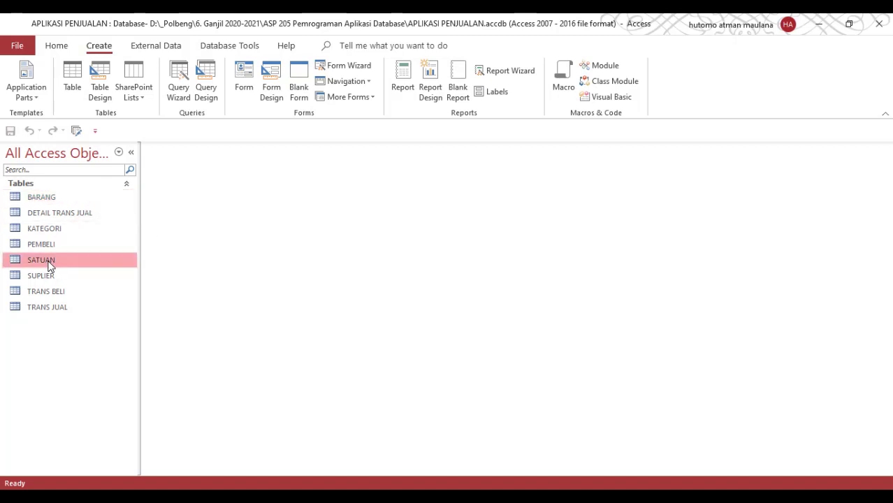
left_click(248, 81)
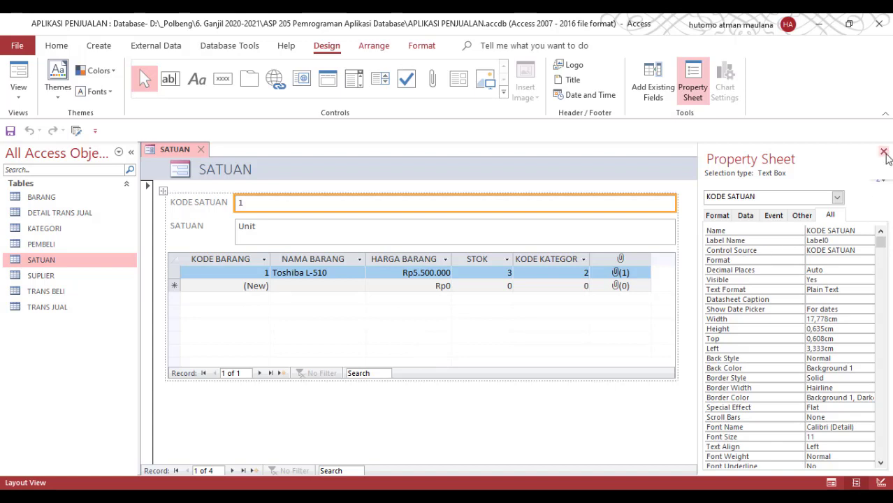
- Close the property sheet and switch the SATUAN form to Design View
left_click(884, 152)
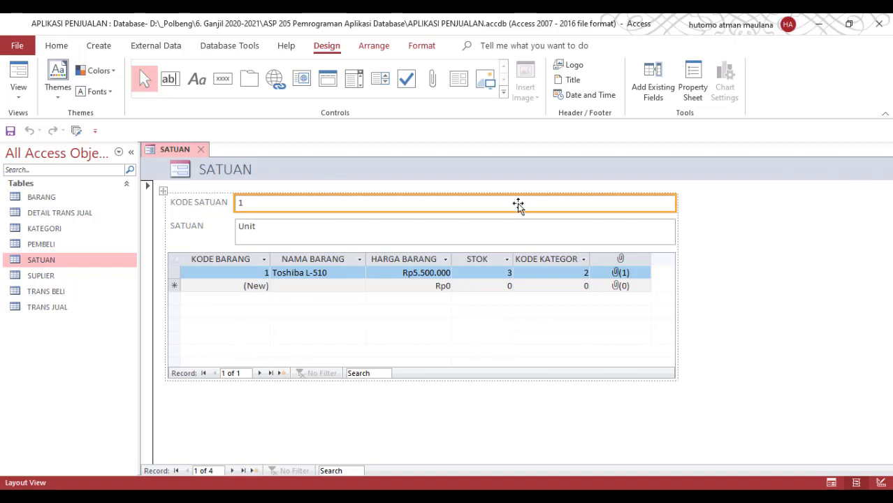
right_click(730, 209)
left_click(762, 255)
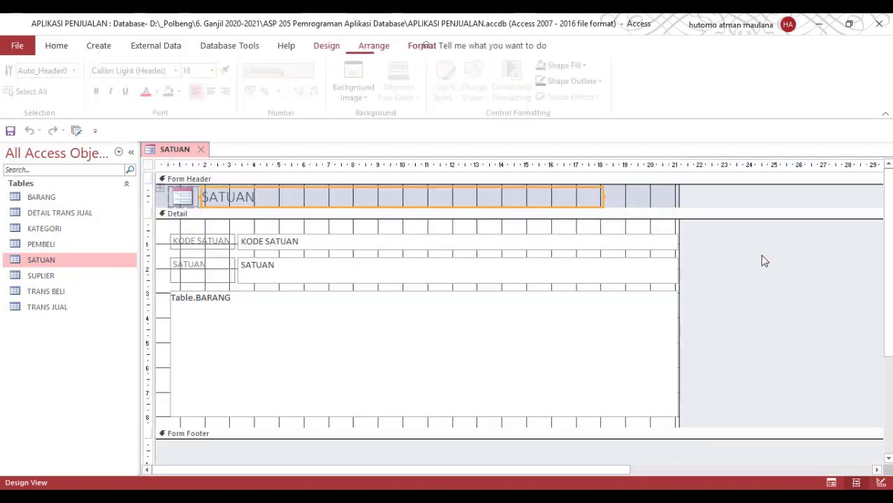
- Fill the form header section of the SATUAN form with the standard purple colour
left_click(633, 202)
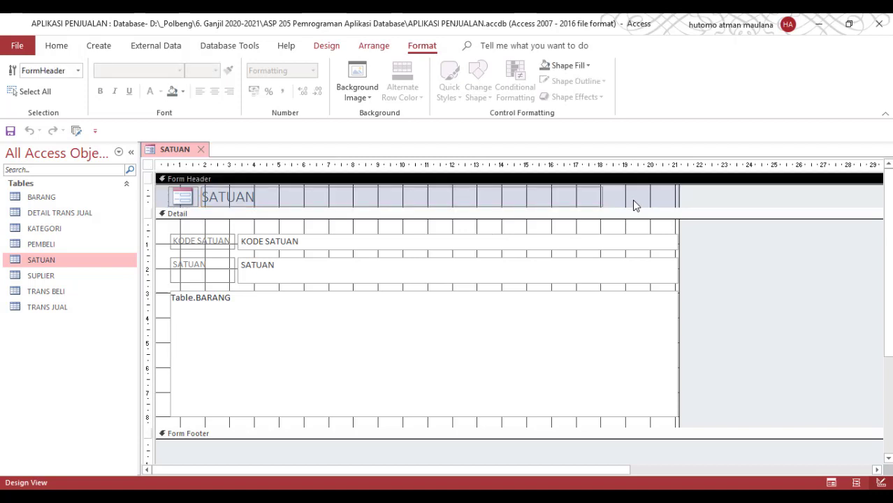
right_click(627, 194)
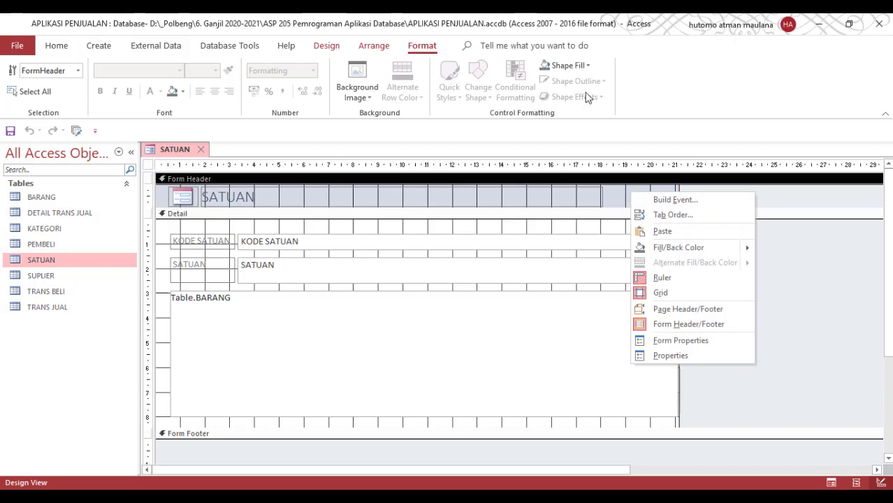
left_click(585, 67)
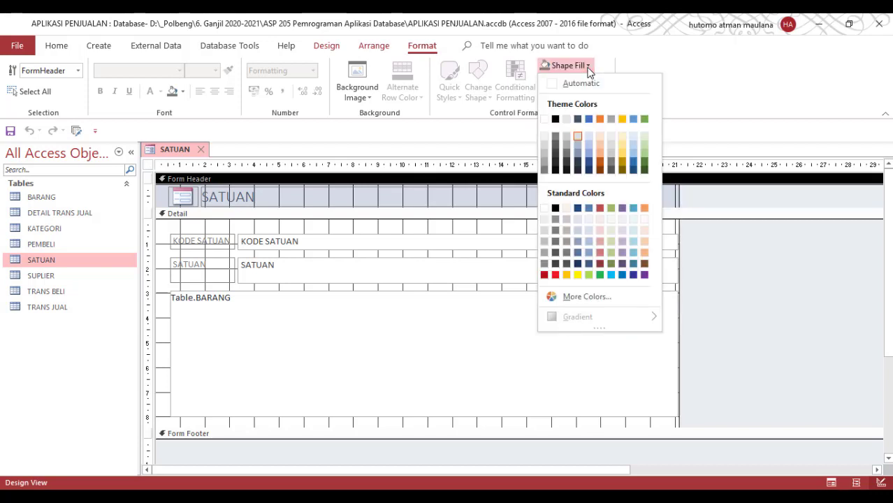
left_click(644, 275)
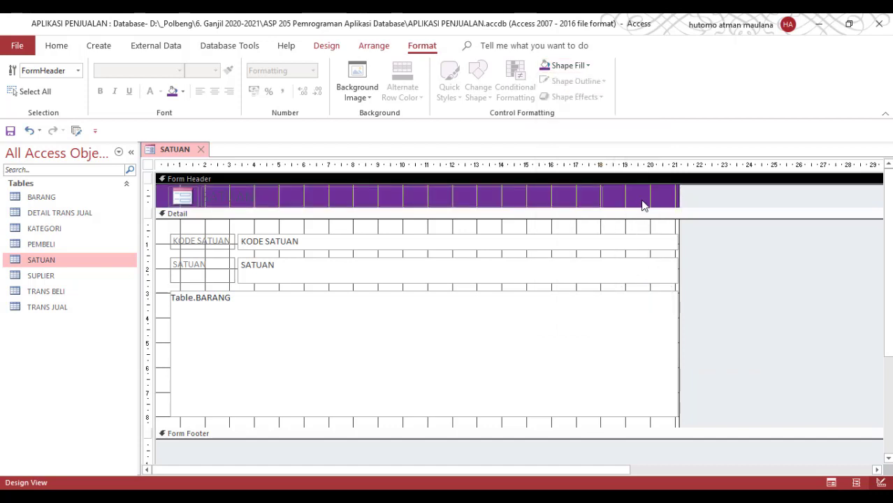
- Format the SATUAN title label in the form header with the Tahoma font and white text
left_click(260, 202)
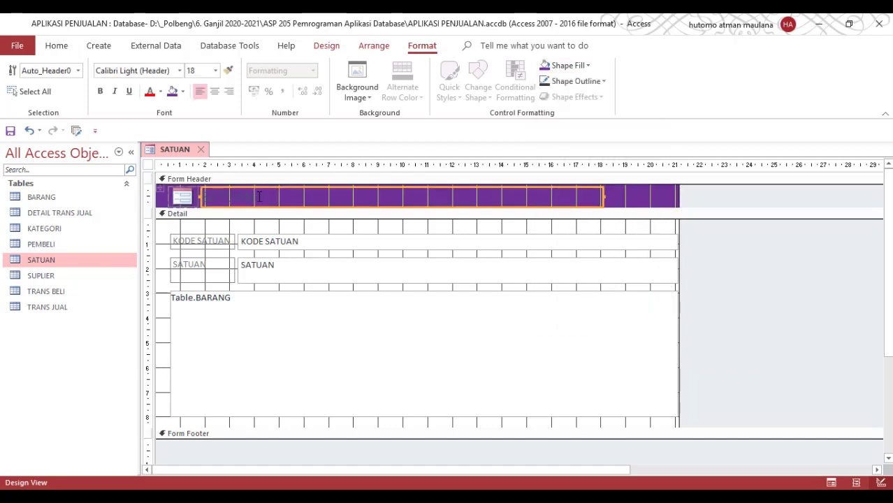
left_click(260, 201)
double_click(251, 198)
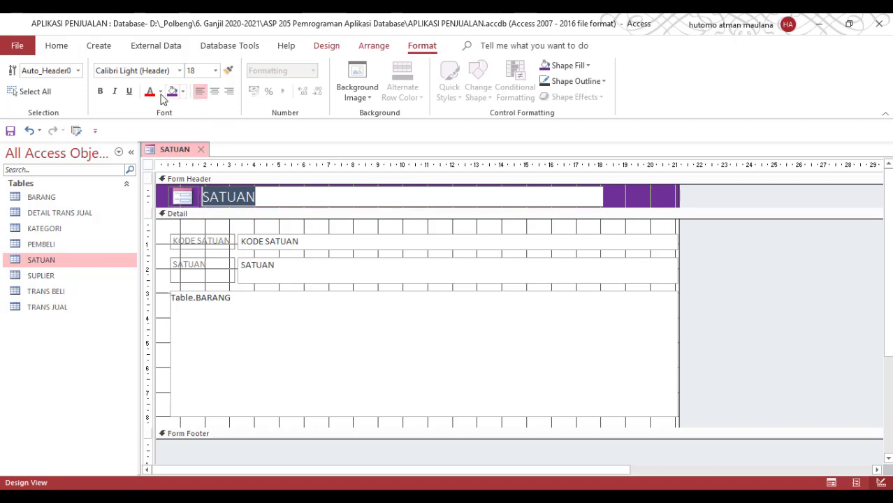
left_click(149, 74)
type("Tahi")
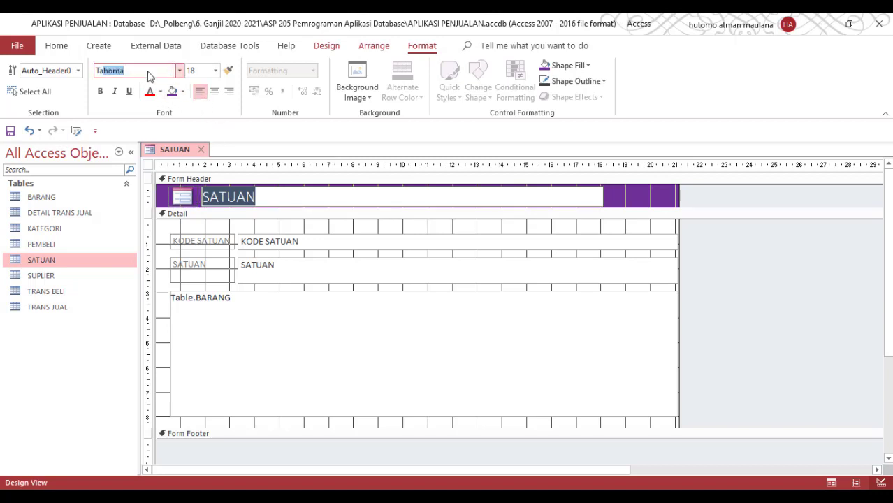
type("o")
key("Return")
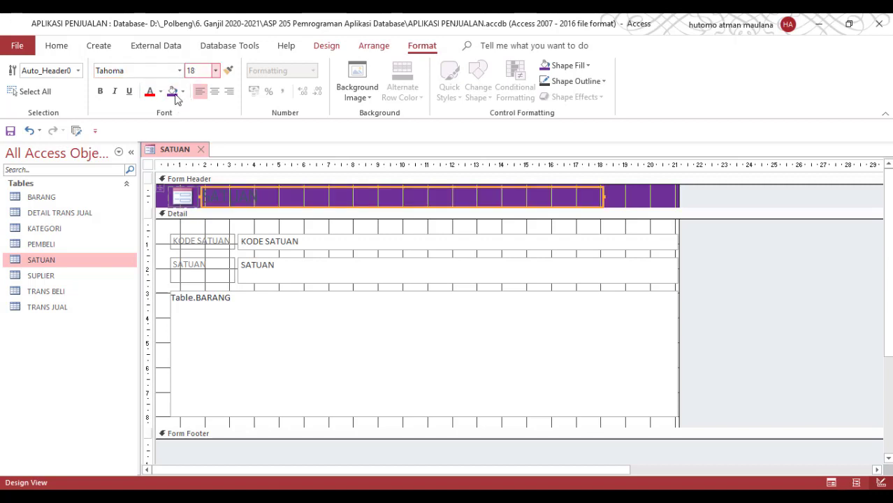
left_click(161, 93)
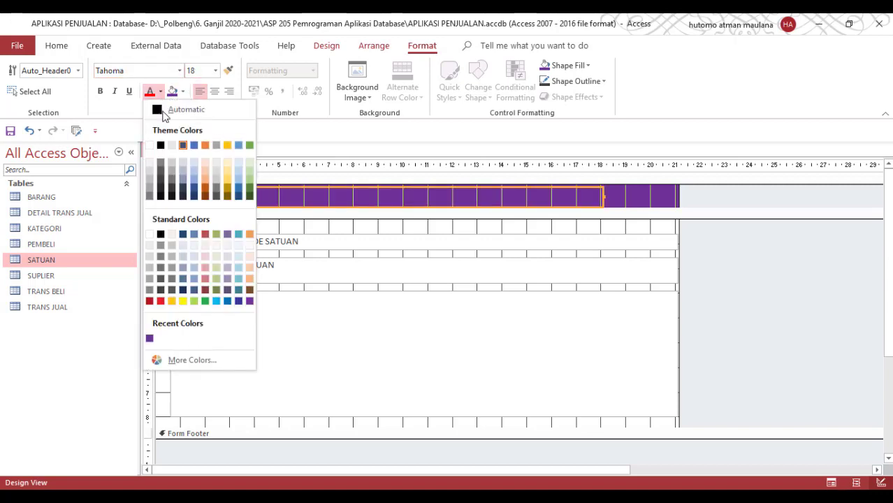
left_click(149, 145)
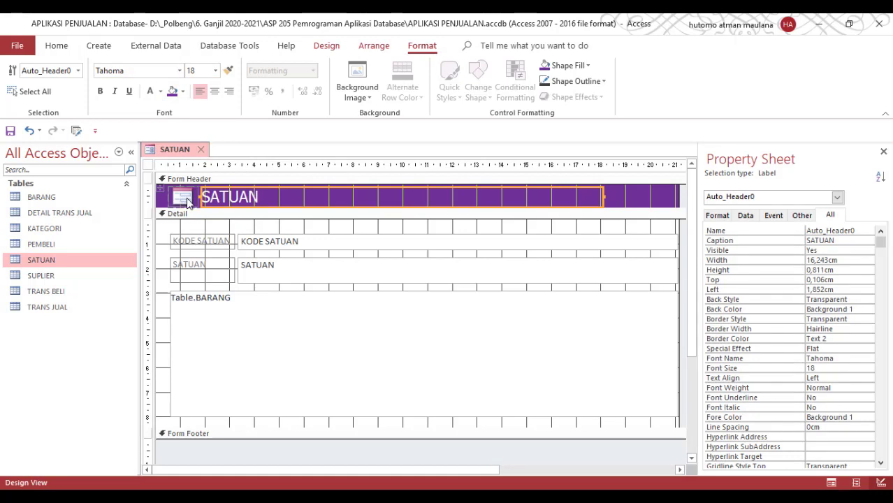
- Replace the form header's logo picture with the list image from the images folder inside bahan pendukung
left_click(186, 201)
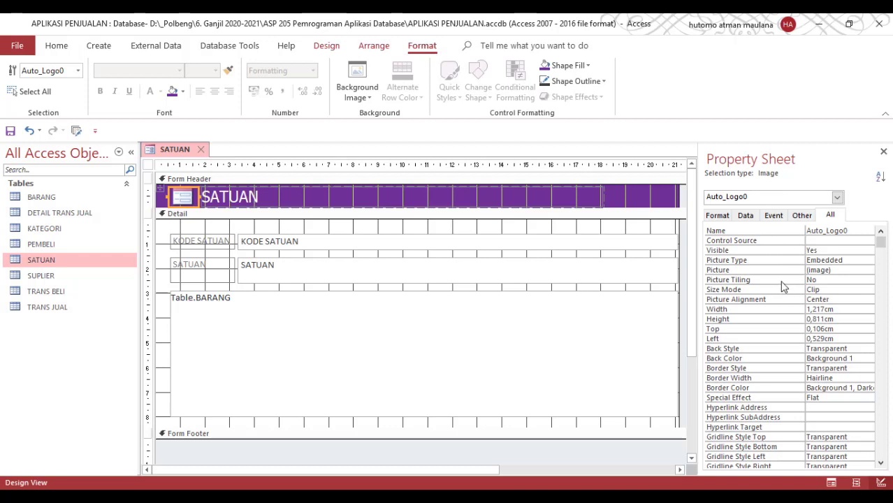
left_click(847, 270)
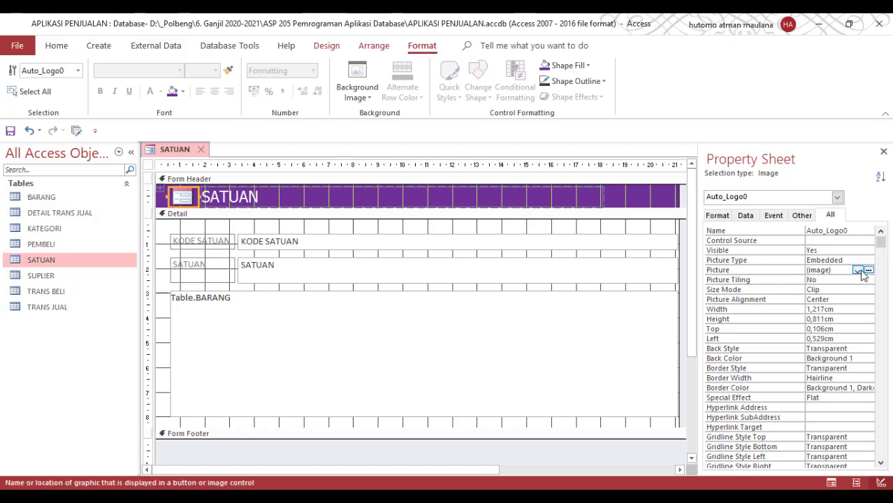
left_click(867, 270)
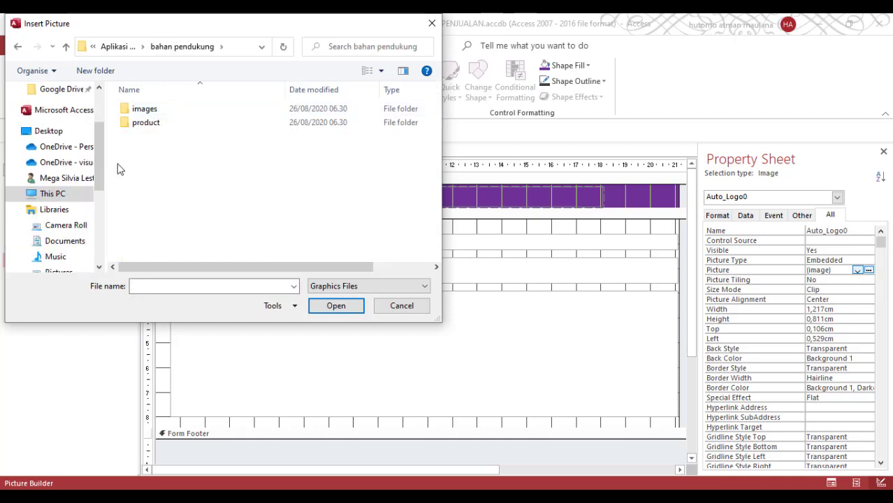
double_click(155, 114)
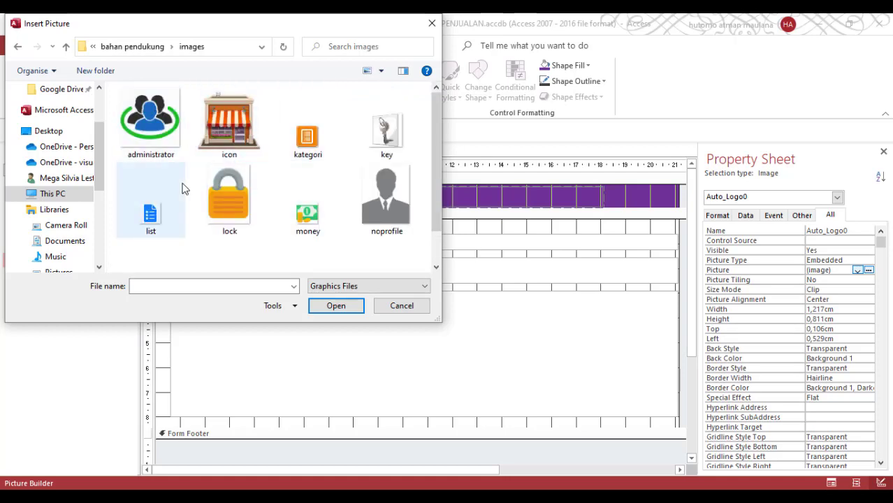
scroll(183, 189, "down", 1)
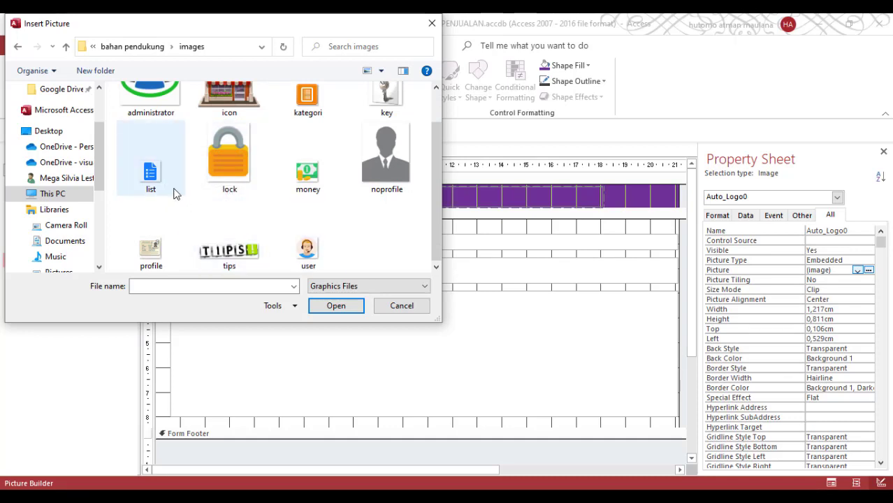
scroll(267, 206, "up", 1)
left_click(151, 220)
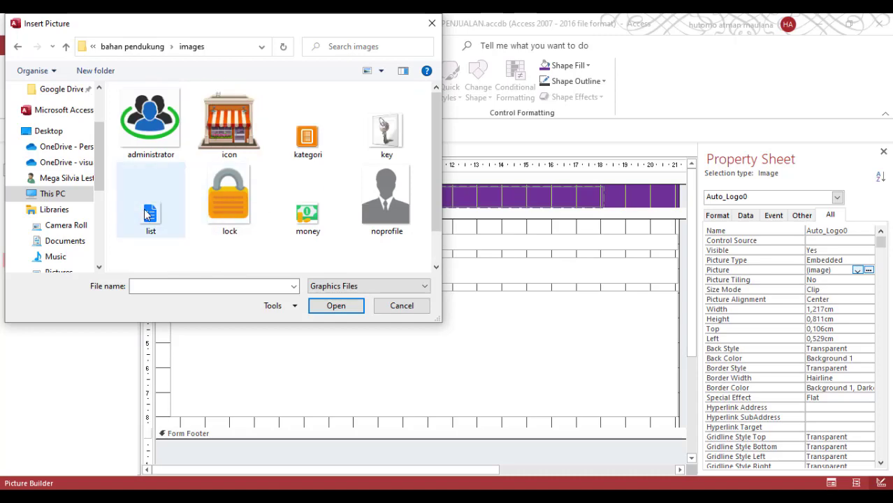
key("Return")
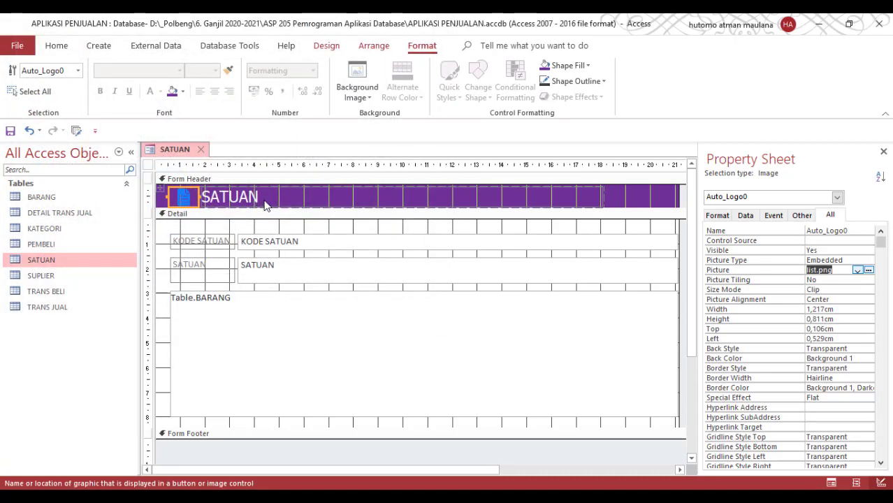
- Narrow the SATUAN title label to about 2.9 cm and delete the BARANG subform from the detail section
left_click(310, 200)
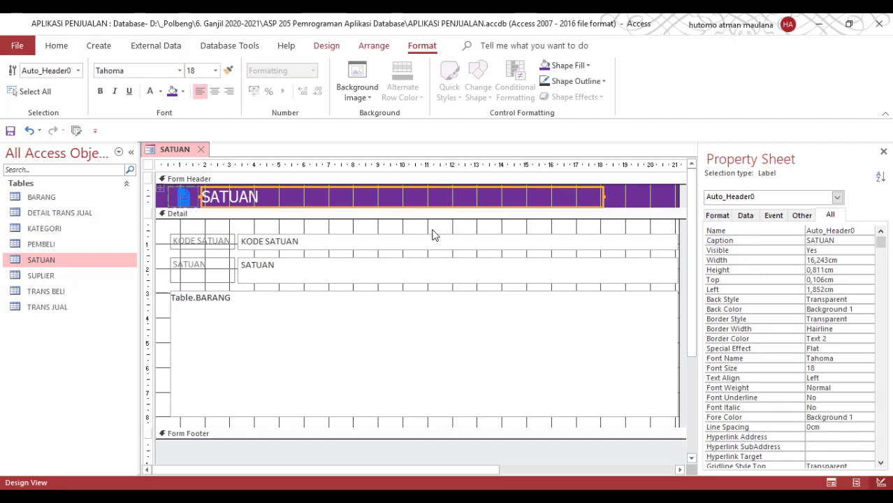
left_click_drag(603, 198, 274, 208)
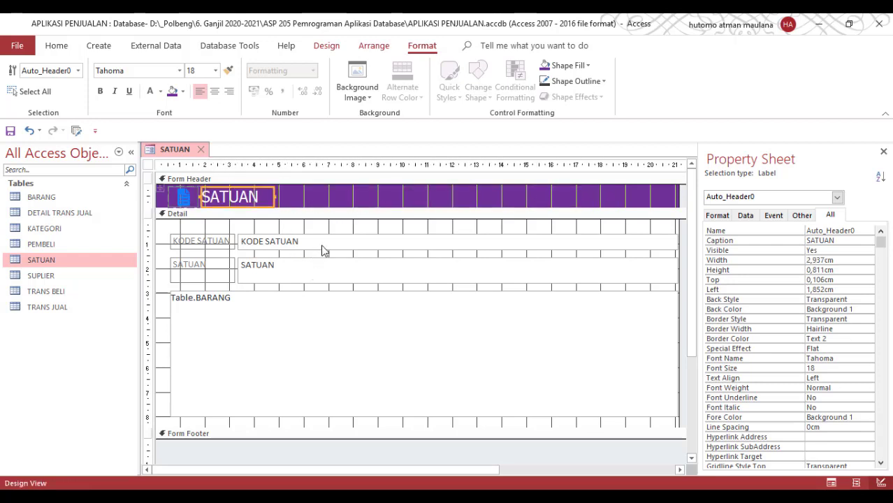
left_click(331, 298)
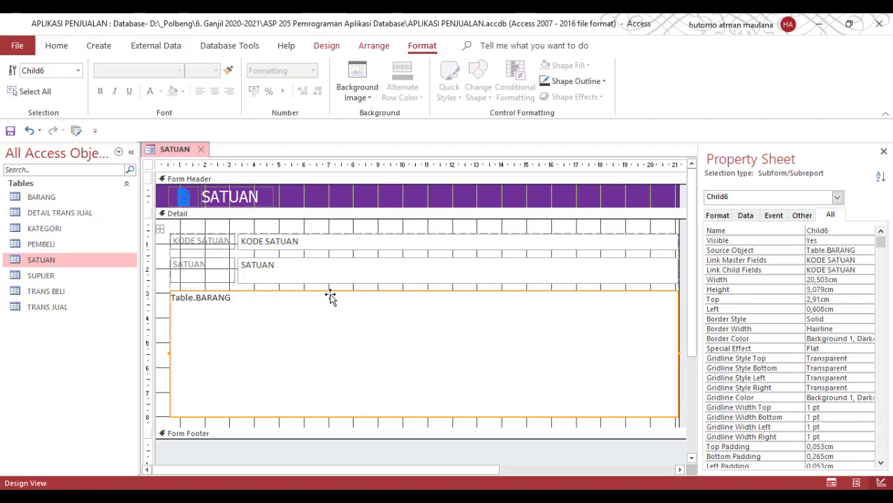
key("Delete")
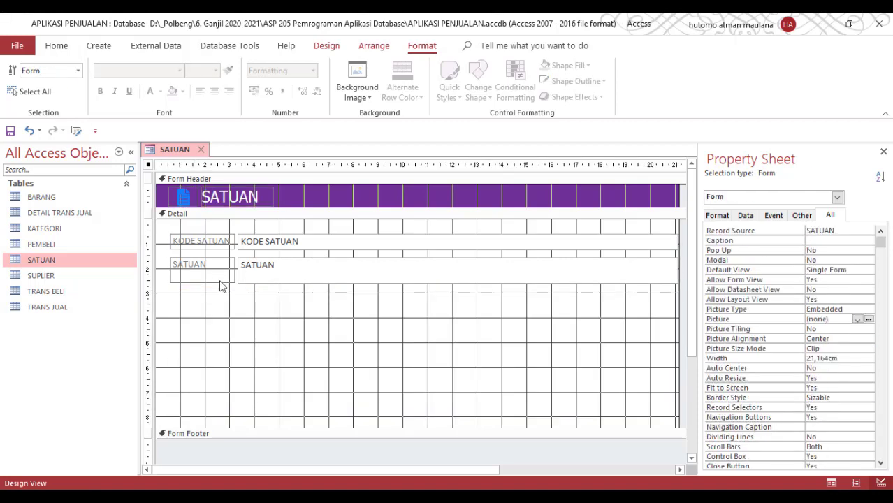
- Narrow the KODE SATUAN and SATUAN text boxes to end near the 6 cm ruler mark, and remove the layout grouping the detail controls
left_click(452, 270)
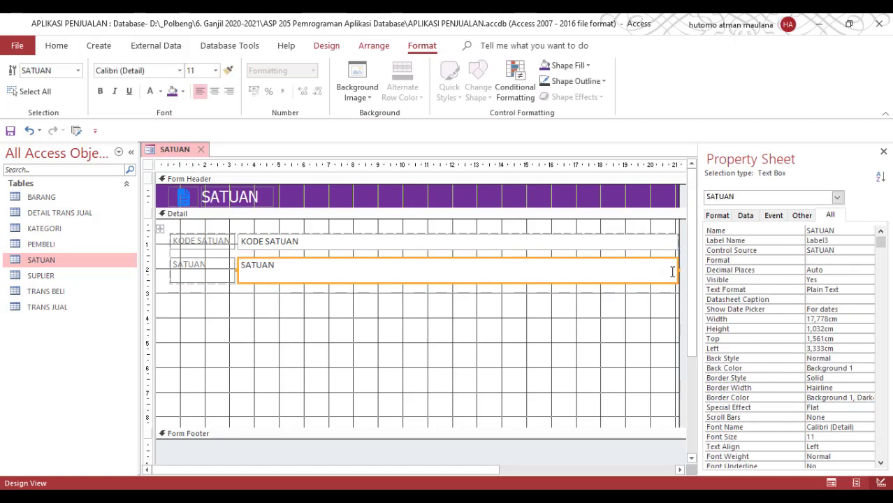
left_click_drag(676, 270, 306, 275)
left_click_drag(341, 307, 166, 232)
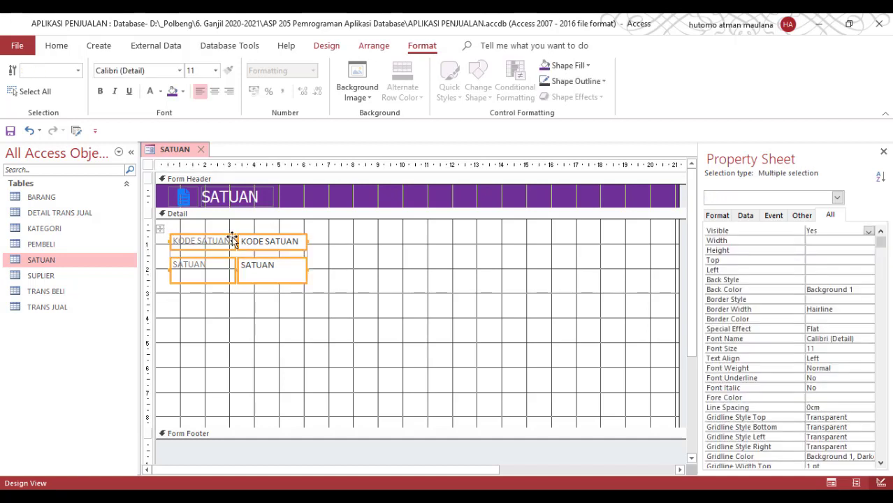
right_click(233, 240)
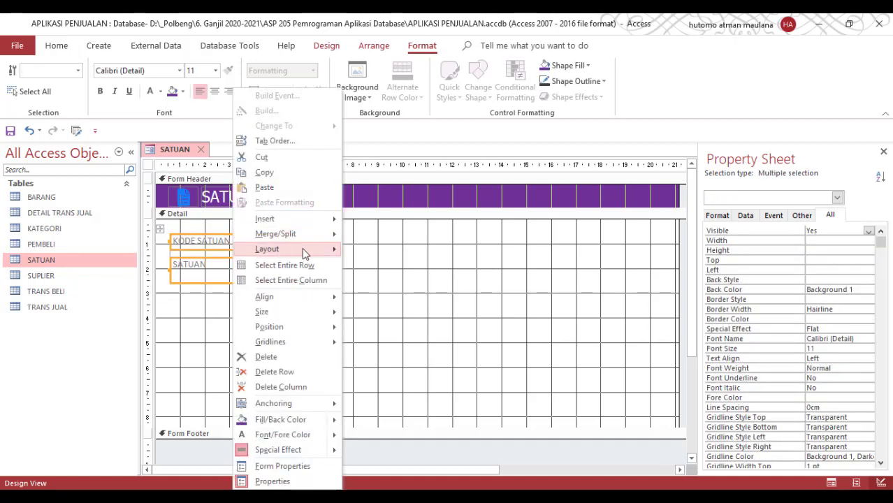
mouse_move(304, 253)
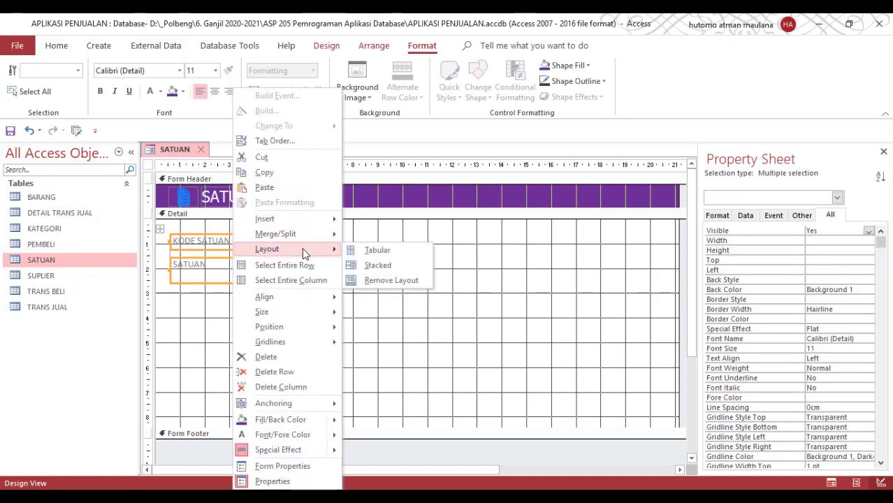
left_click(381, 281)
left_click(346, 273)
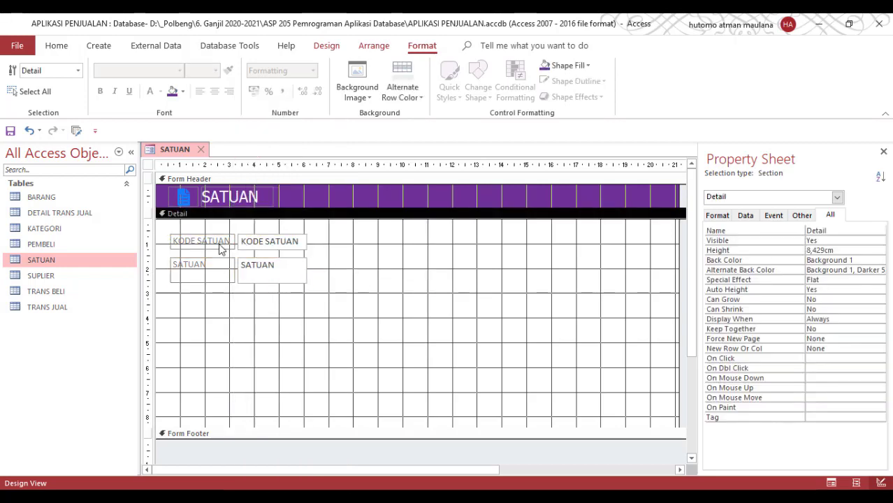
- Set the font of all labels and text boxes in the detail section to Tahoma
left_click_drag(162, 225, 315, 297)
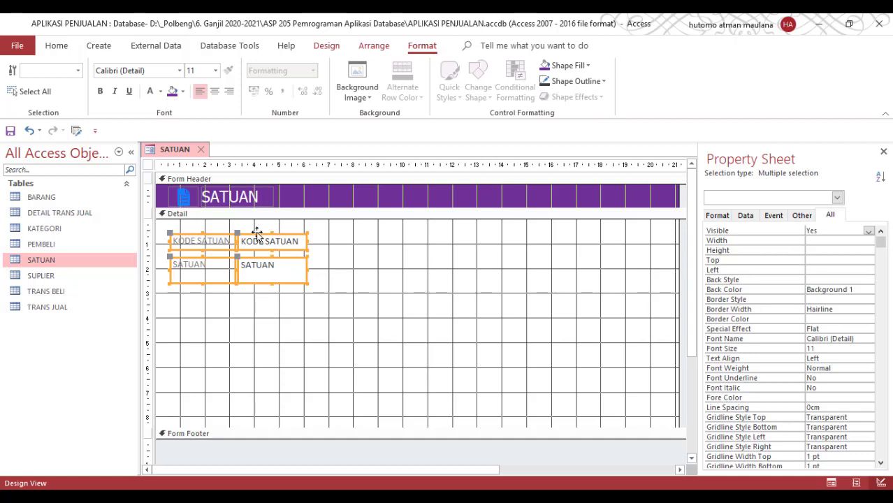
left_click(154, 70)
type("T")
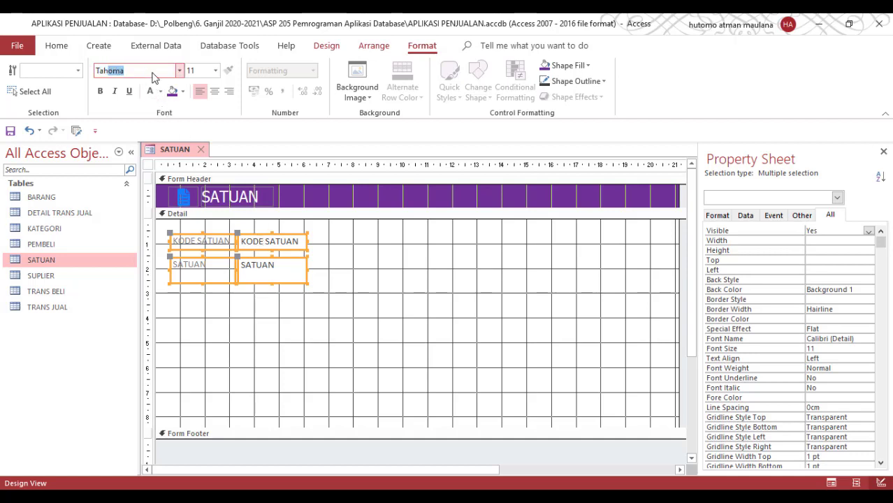
type("ahoma")
key("Return")
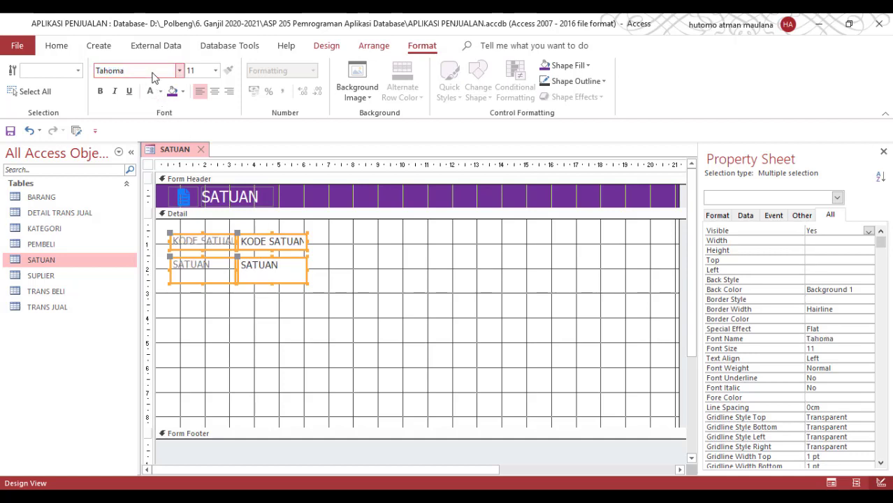
- Set the font colour of all labels and text boxes in the detail section to black
left_click(161, 92)
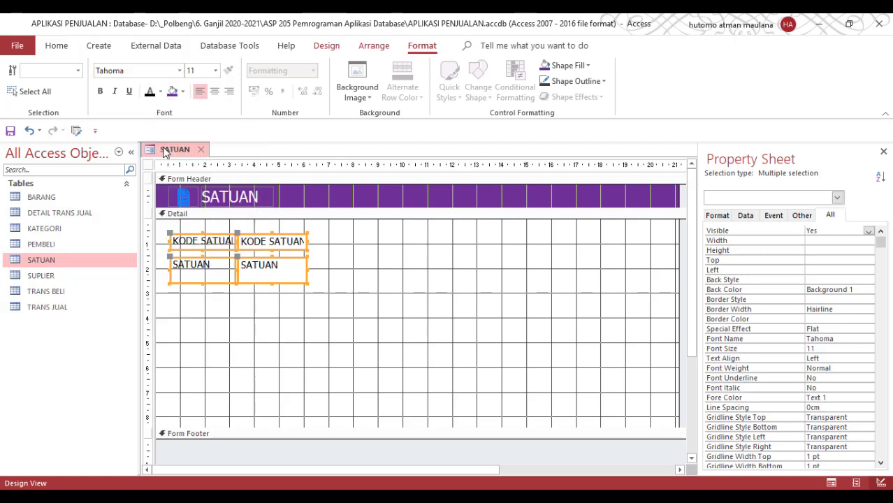
left_click(160, 144)
- Change the captions of the two detail labels to "Kode:" and "Satuan:"
left_click(236, 241)
left_click_drag(236, 241, 158, 239)
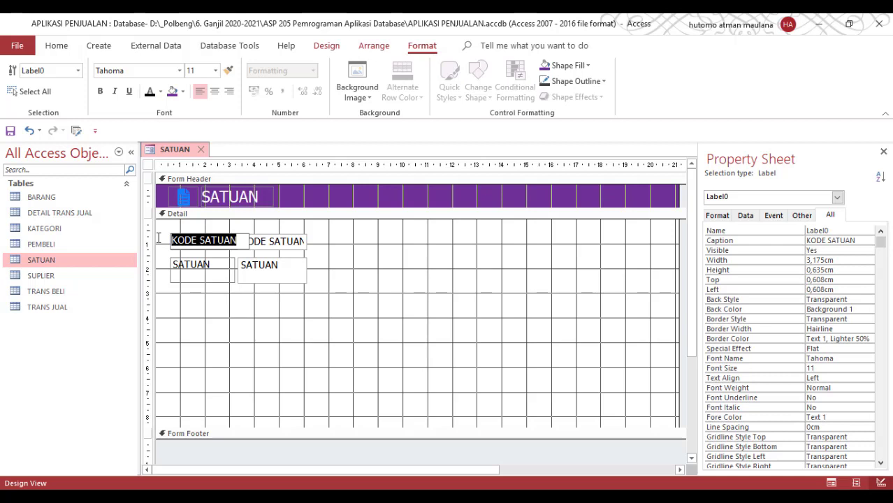
type("Kode:")
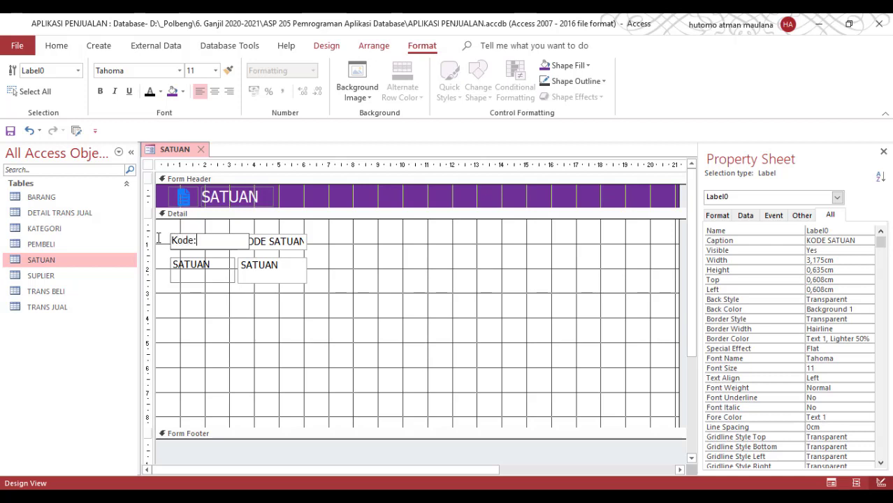
left_click(214, 265)
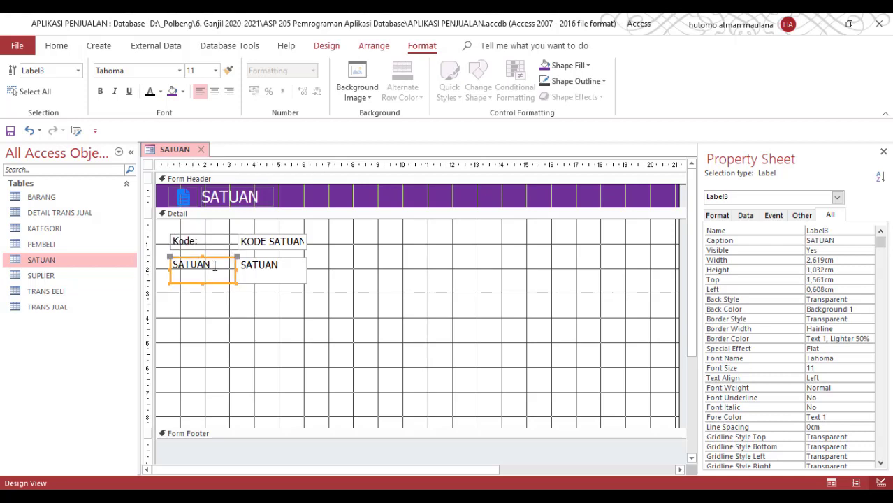
left_click_drag(214, 265, 146, 263)
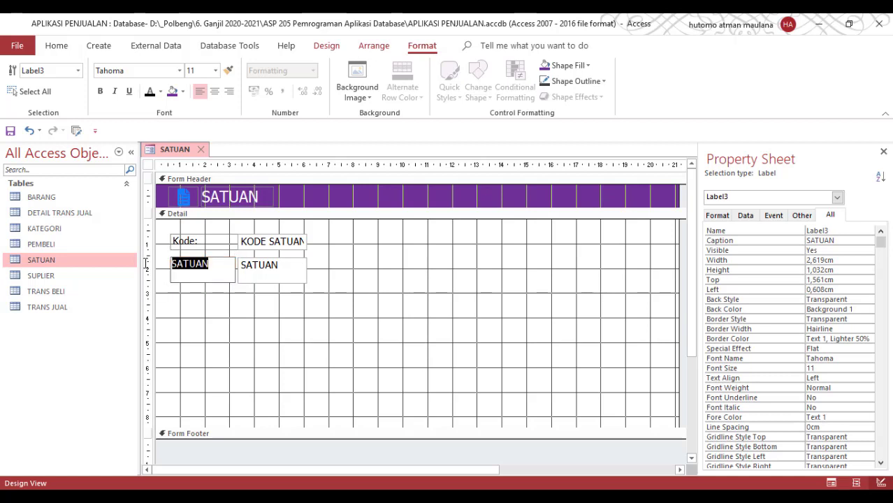
type("Satuan:")
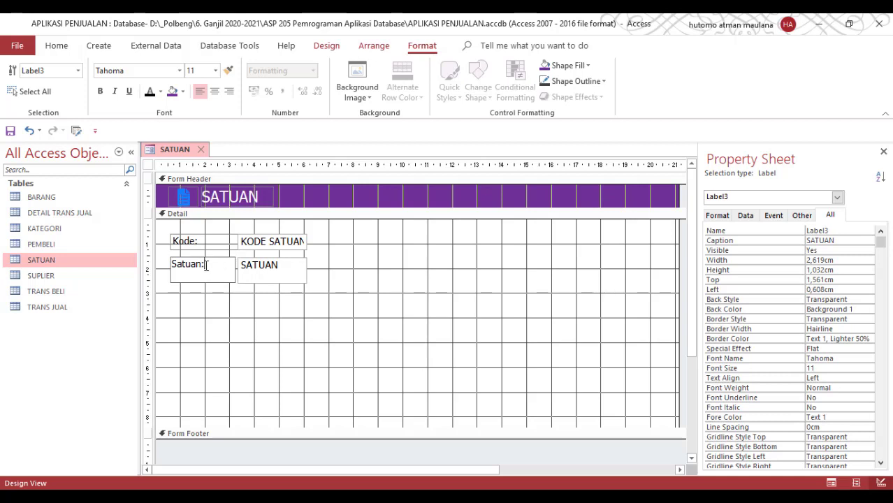
- Narrow the Kode label to about 2.6 cm and right-align the text of the Kode and Satuan labels
left_click_drag(206, 265, 169, 233)
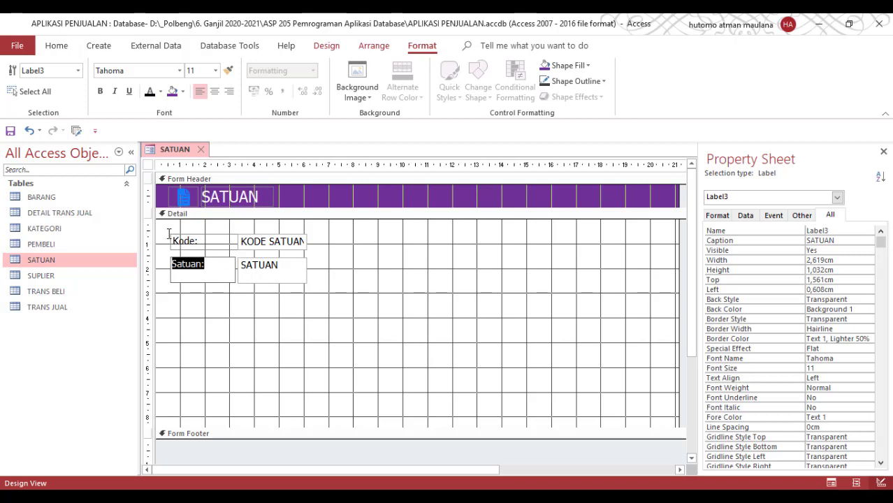
left_click(175, 240)
left_click_drag(234, 240, 234, 241)
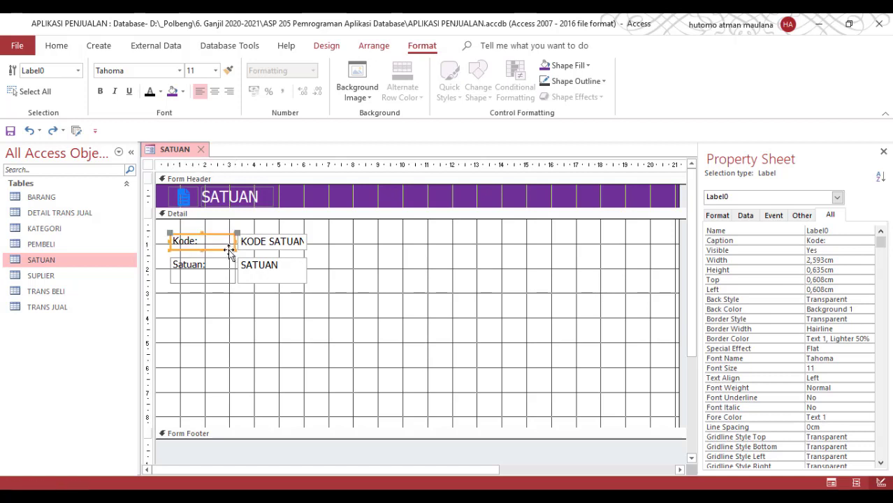
left_click(199, 270, "shift")
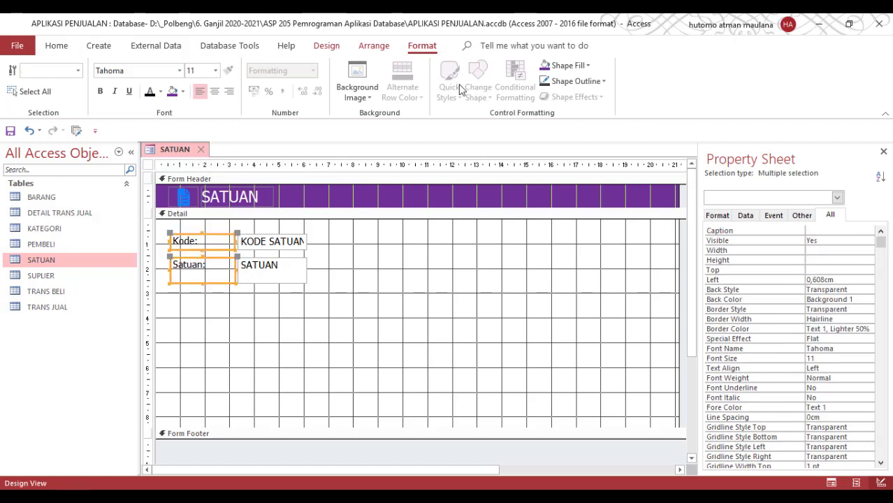
left_click(228, 92)
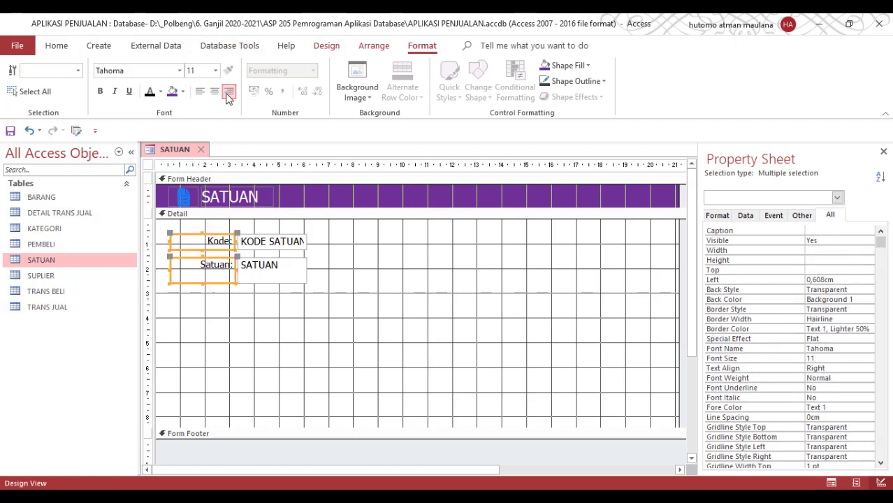
left_click(323, 254)
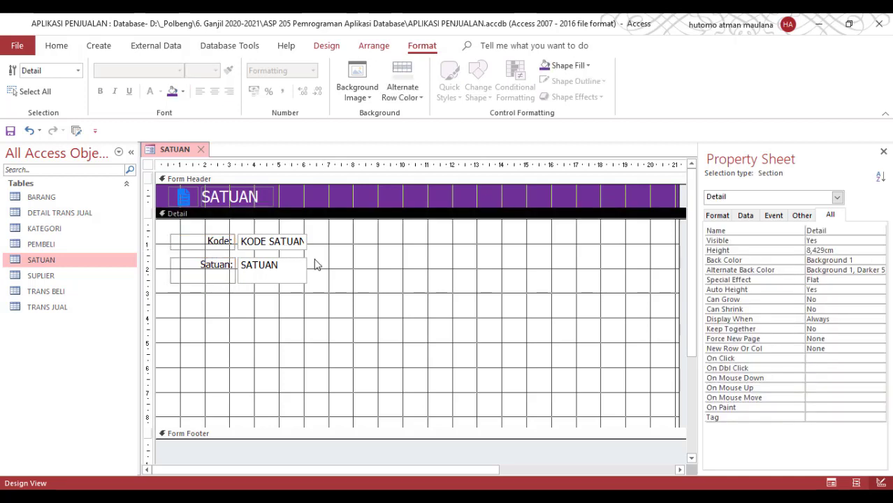
- Narrow the KODE SATUAN text box to about 1.3 cm and the whole form to about 7 cm wide
left_click(305, 248)
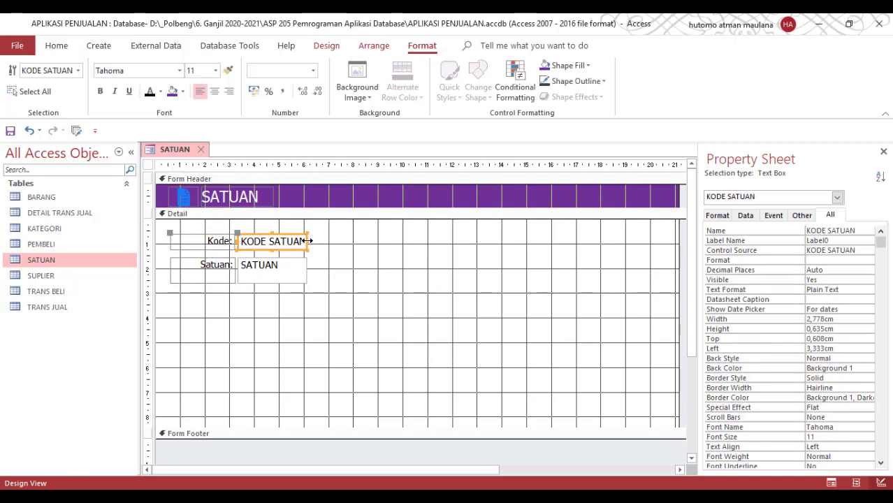
left_click(265, 241)
left_click_drag(266, 241, 263, 240)
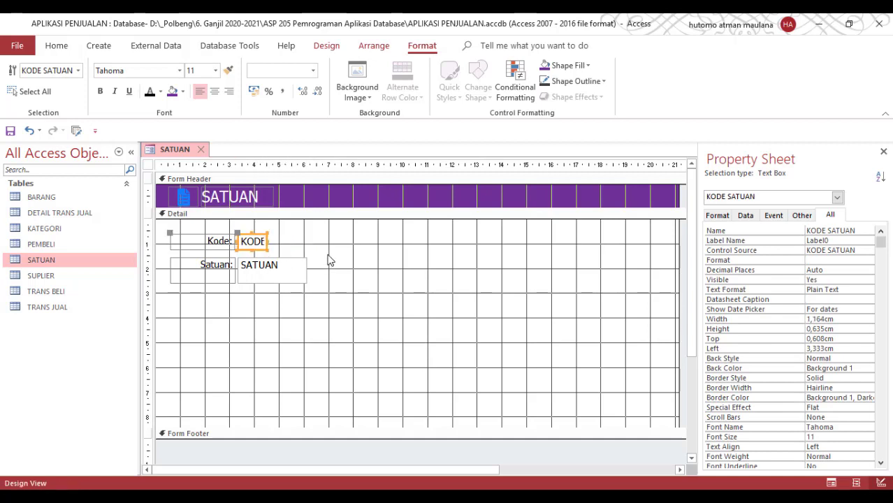
left_click(524, 270)
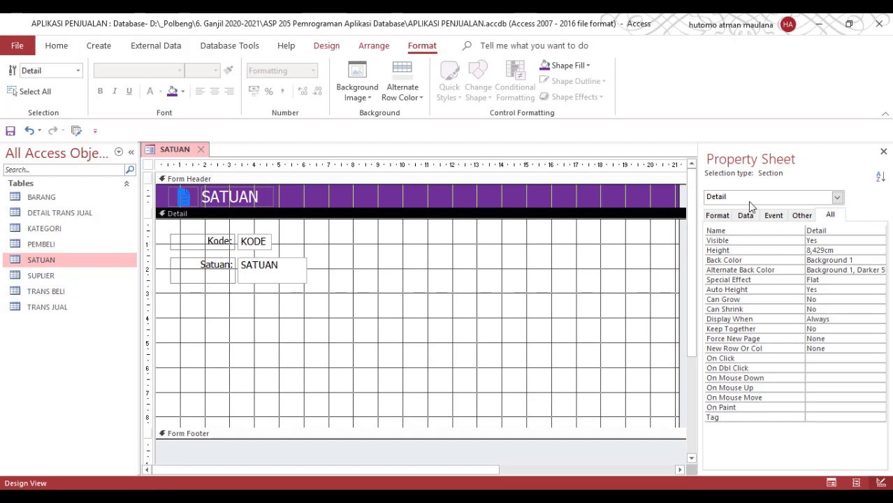
left_click_drag(679, 241, 328, 248)
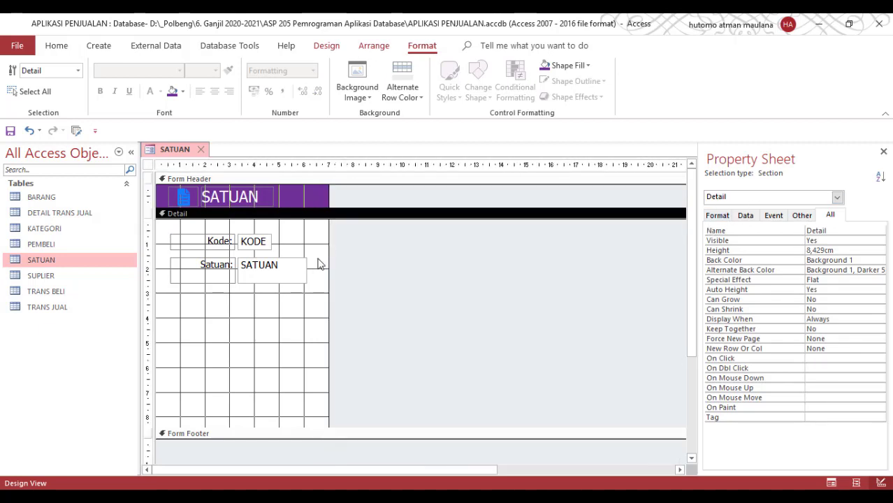
- Resize the SATUAN text box to about 2.96 by 0.66 cm and move it with its label up to about 1.4 cm from the top
left_click(301, 269)
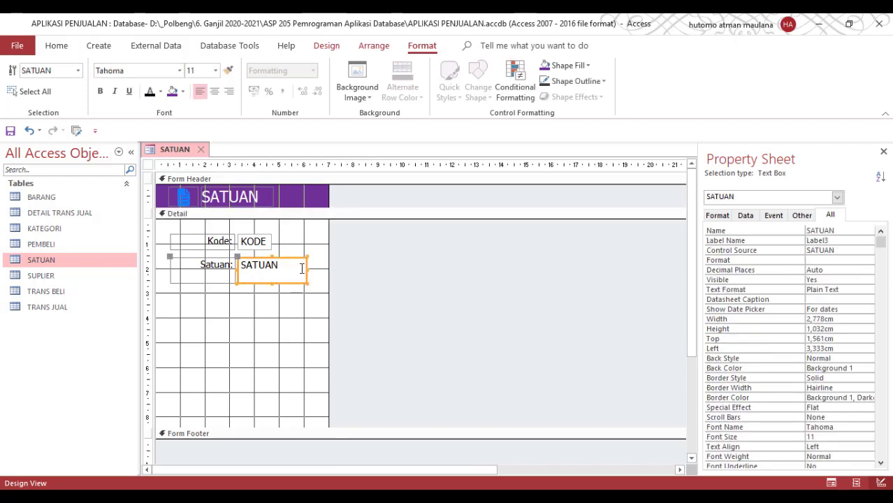
left_click_drag(306, 271, 312, 269)
left_click(206, 280)
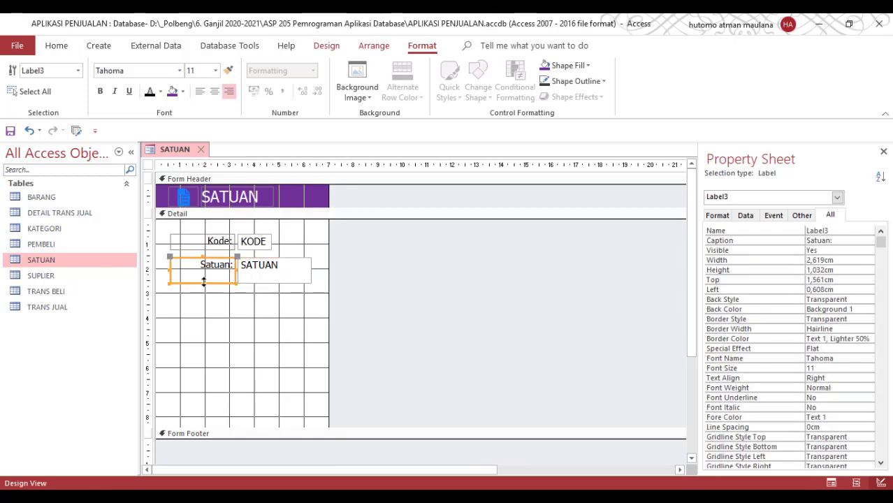
left_click(272, 282)
left_click_drag(274, 282, 276, 274)
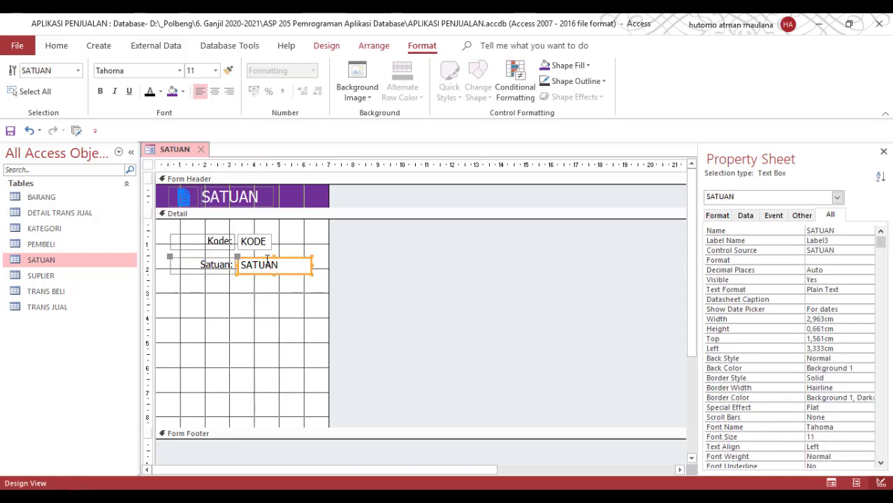
left_click(225, 261, "shift")
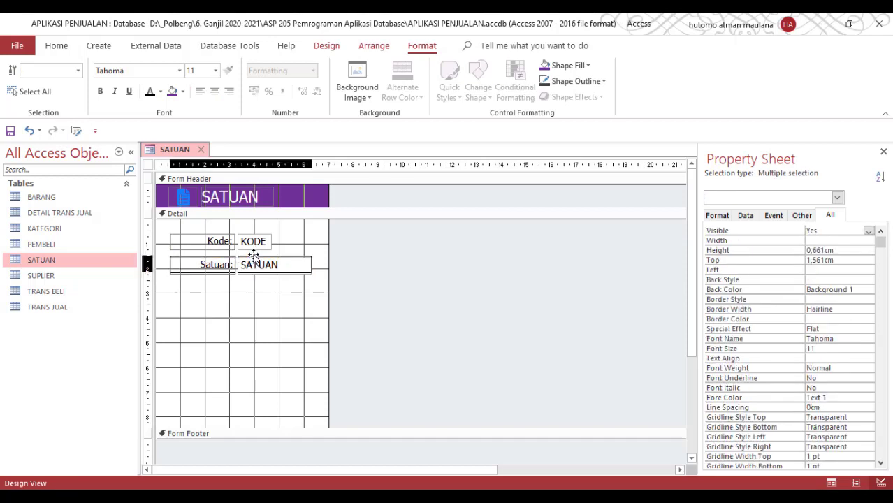
left_click_drag(255, 255, 256, 257)
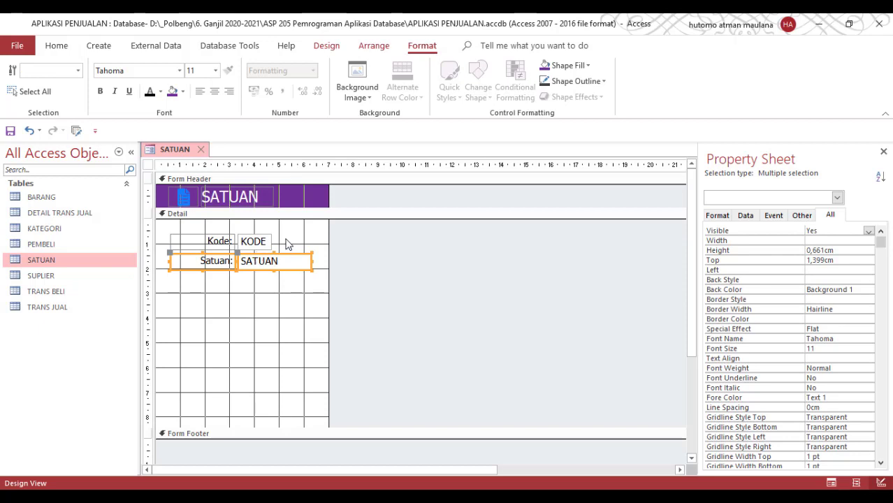
- Set the back colour of the KODE SATUAN and SATUAN text boxes to light purple
left_click(280, 244)
left_click(272, 244)
left_click(287, 258, "shift")
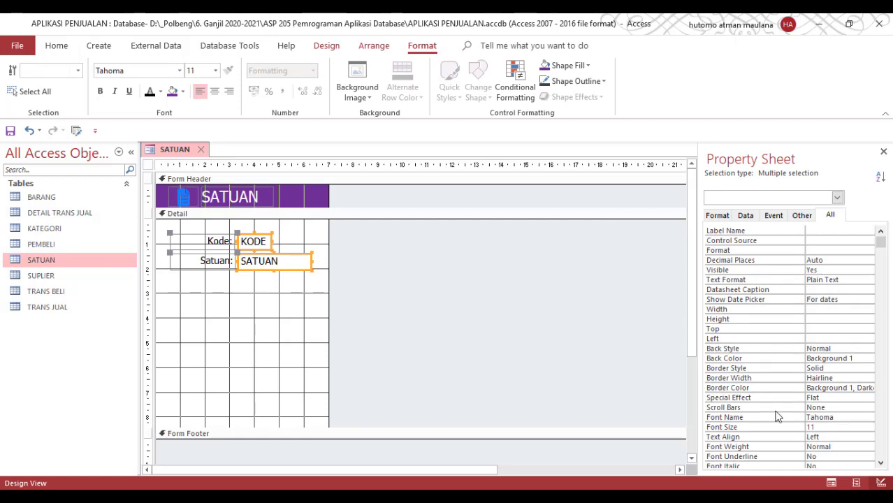
left_click(859, 359)
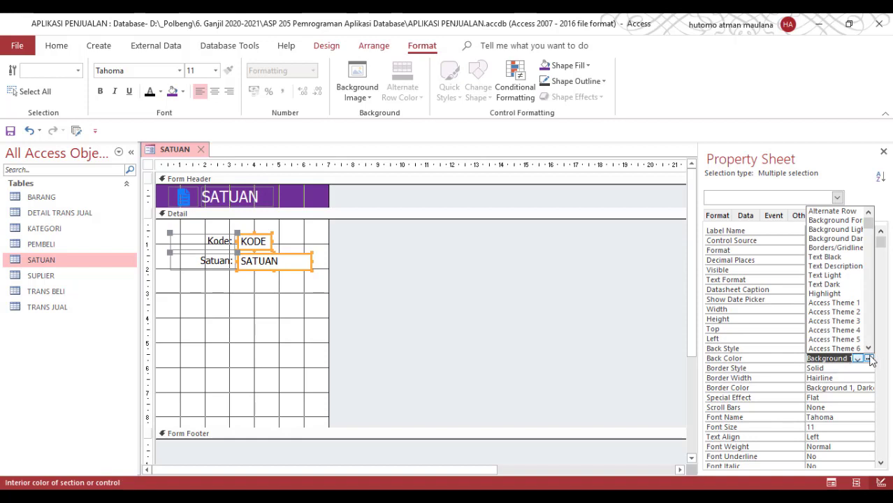
left_click(869, 359)
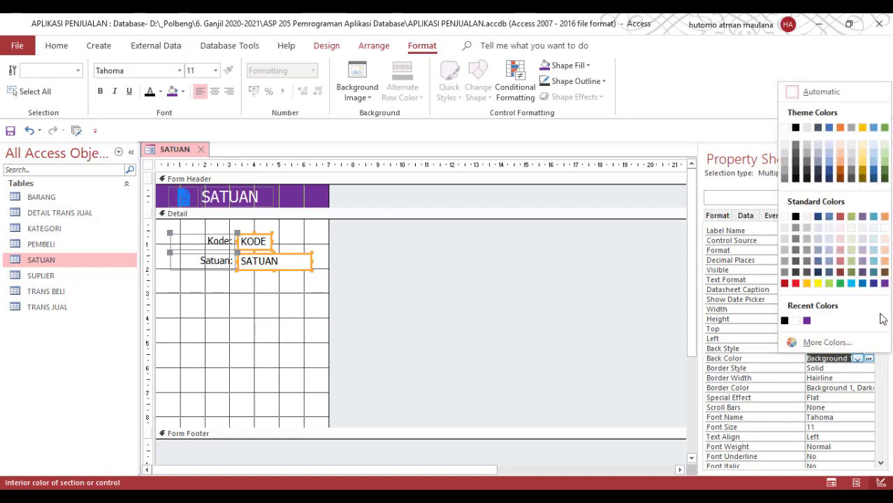
left_click(863, 250)
left_click(303, 309)
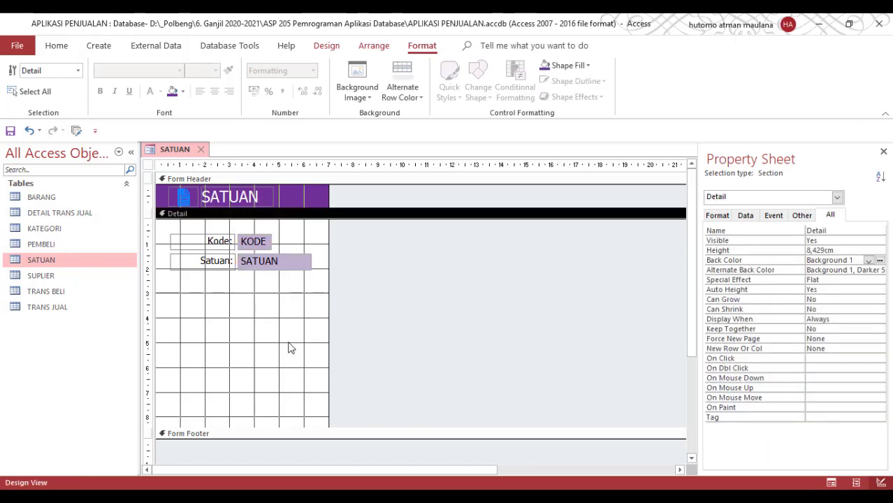
- Shorten the detail section to a height of about 3.6 cm
left_click(390, 494)
left_click(828, 456)
left_click_drag(258, 428, 275, 308)
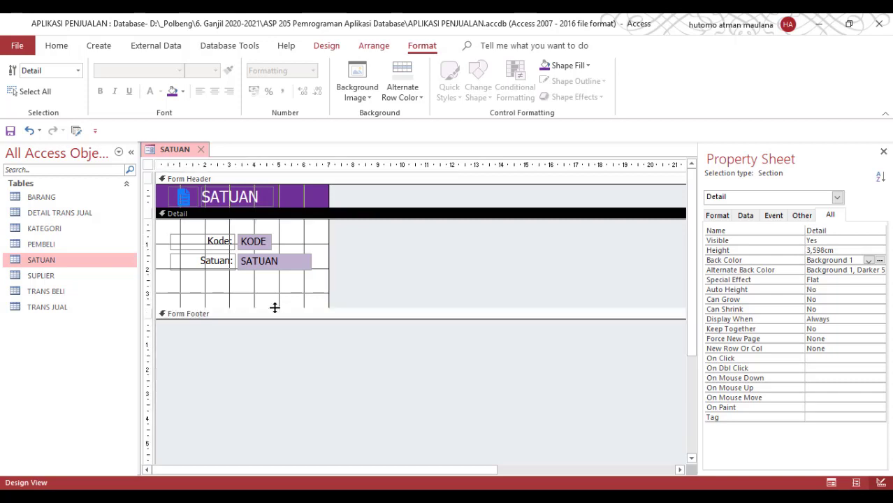
- Set the Pop Up and Modal properties of the whole form to Yes
left_click(372, 249)
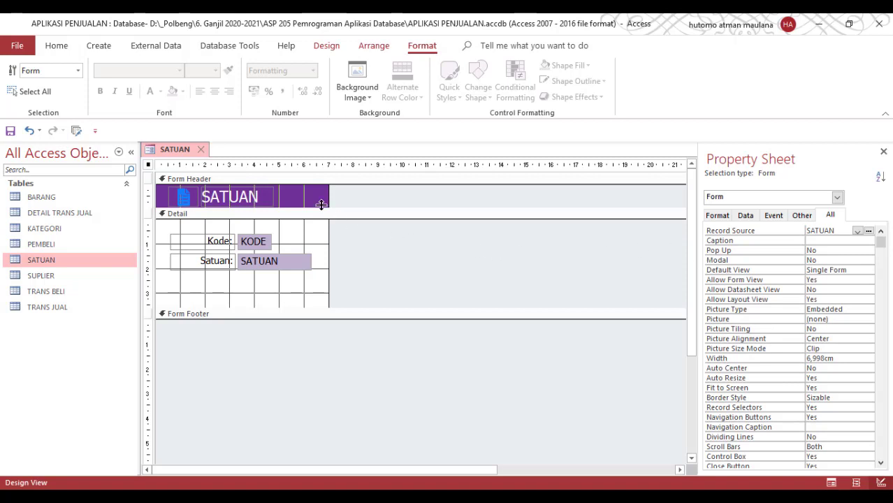
left_click(308, 193)
left_click(316, 249)
left_click(391, 246)
left_click(836, 197)
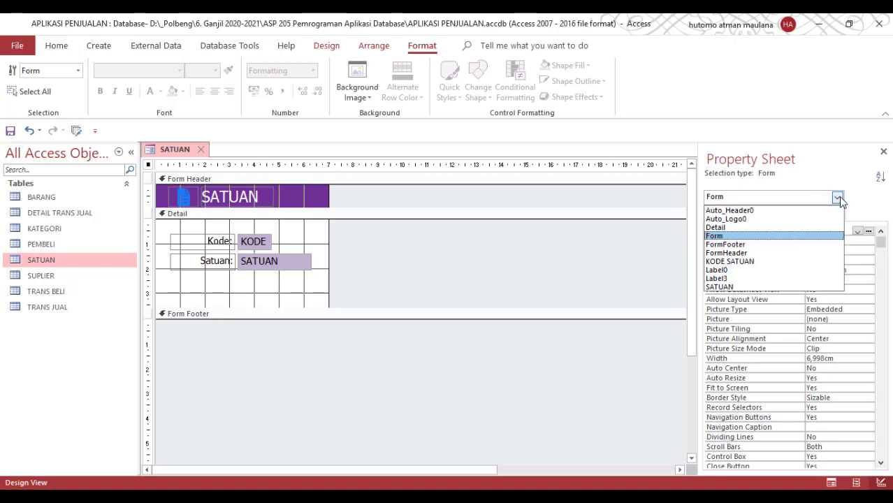
left_click(734, 238)
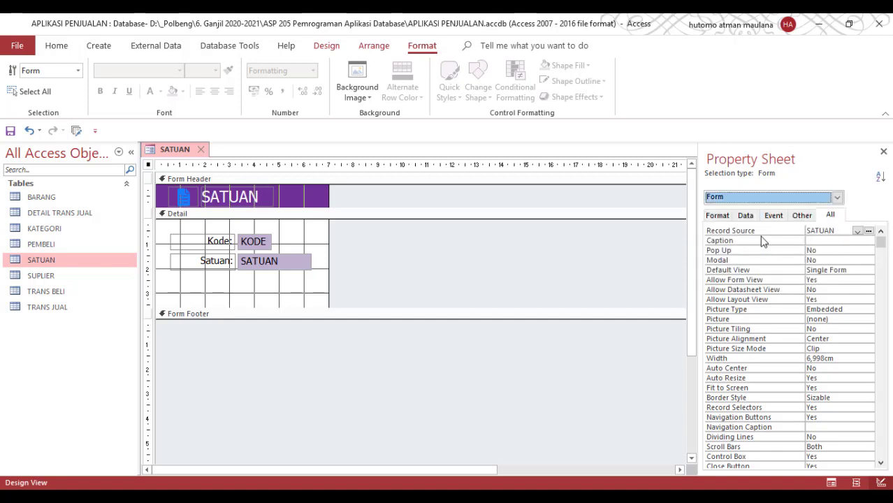
left_click(841, 251)
left_click(868, 252)
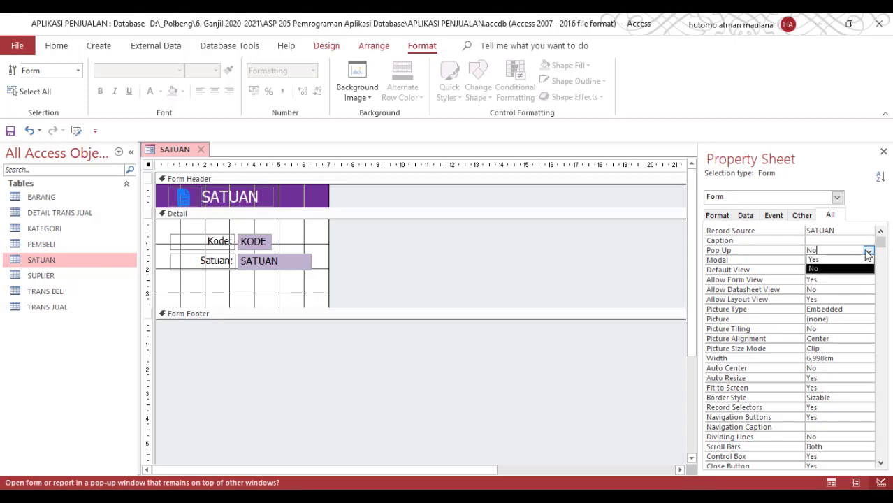
left_click(840, 260)
left_click(839, 260)
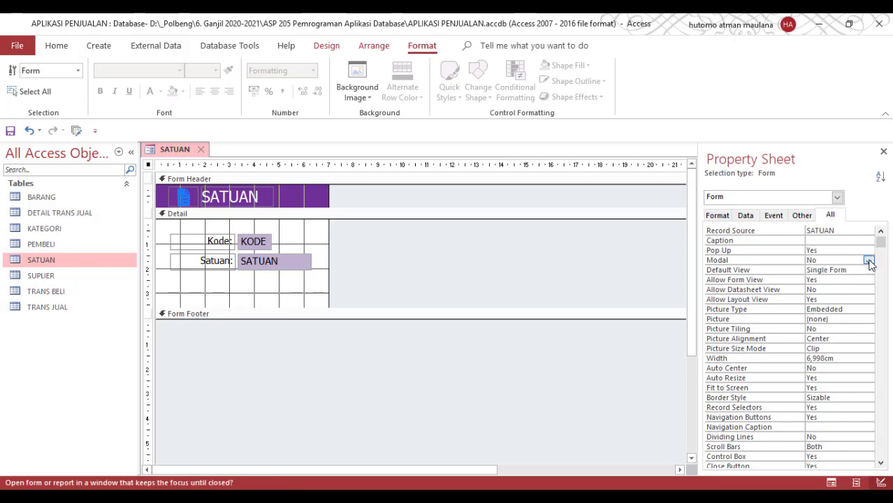
left_click(868, 261)
left_click(822, 269)
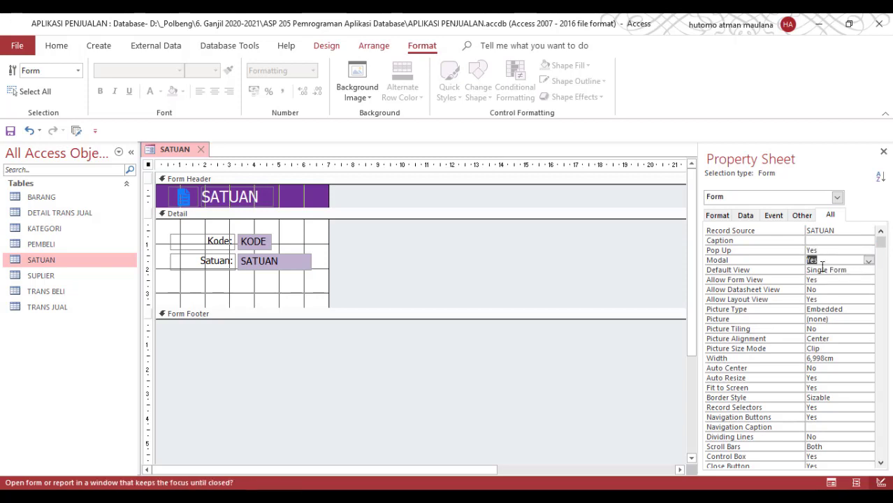
- Set the form's Modal and Pop Up properties back to No
left_click(869, 261)
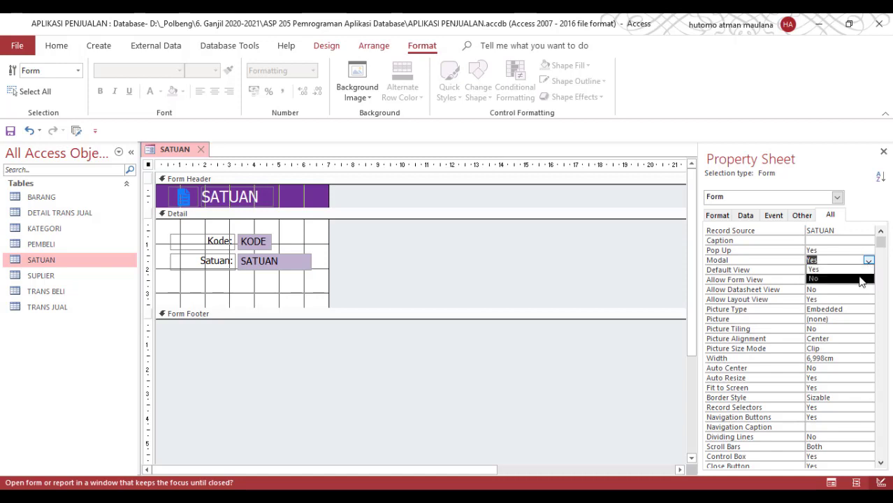
left_click(860, 280)
left_click(868, 251)
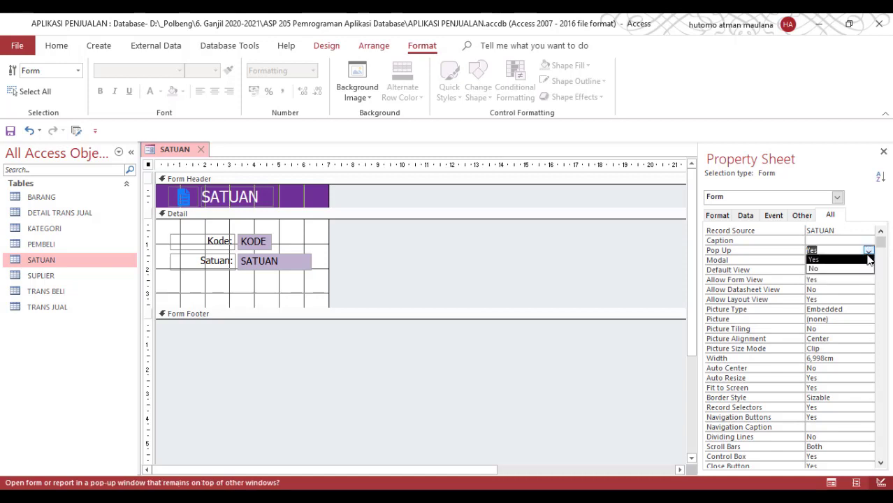
left_click(866, 269)
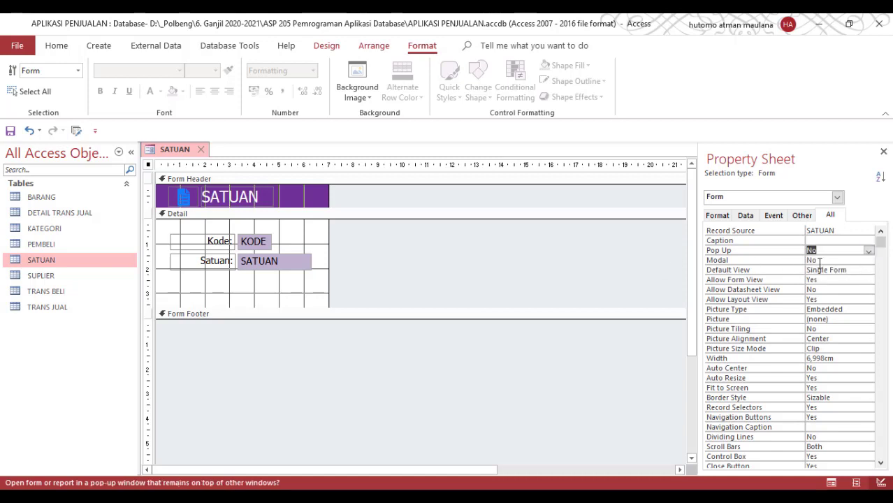
left_click(661, 247)
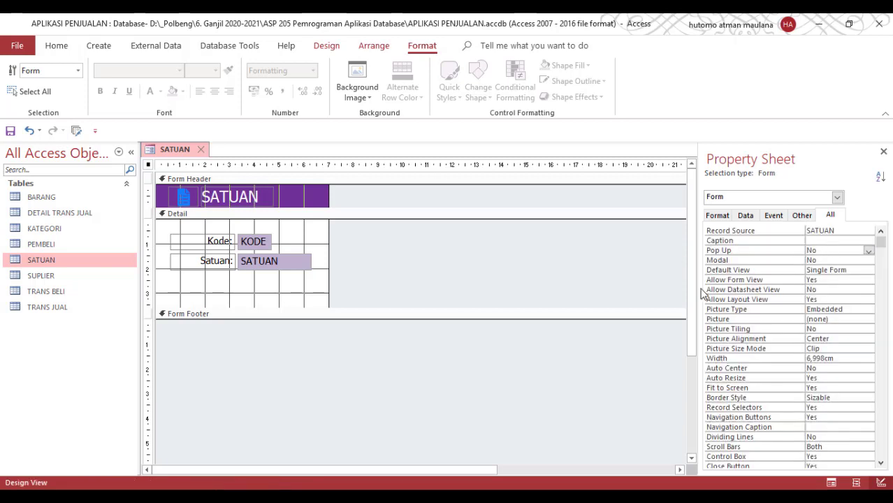
- Preview the SATUAN form in Form View and browse through its records to the new record and back one
left_click(832, 483)
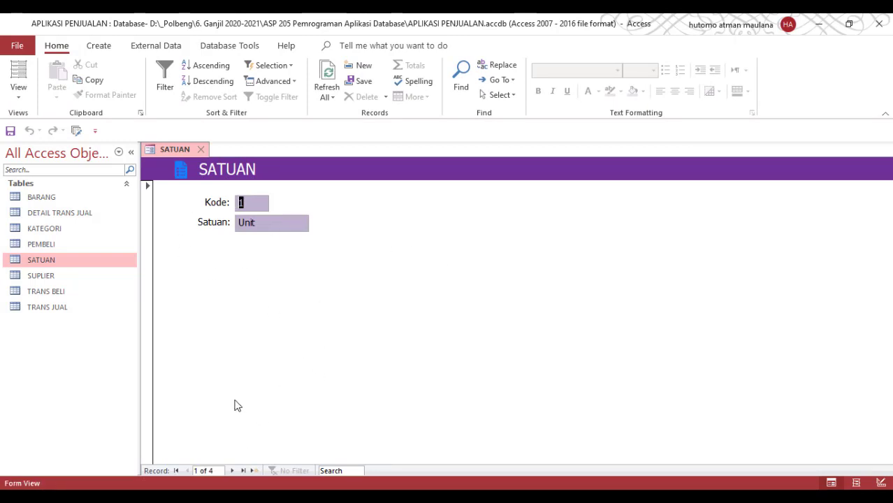
left_click(234, 471)
left_click(234, 471)
left_click(233, 470)
left_click(233, 470)
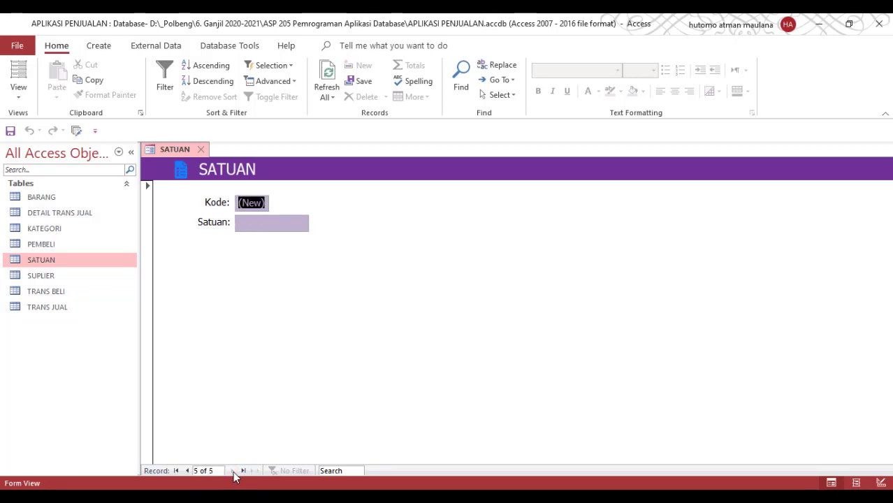
left_click(187, 470)
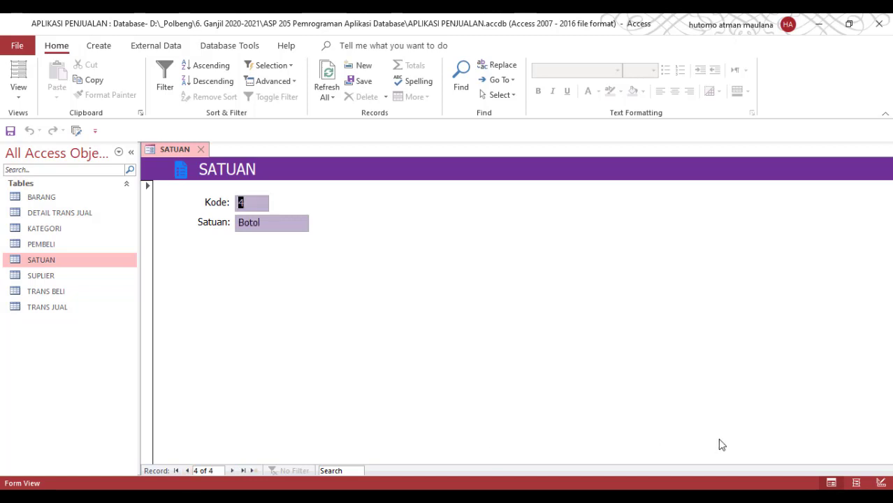
- Return to Design View and set the form's Pop Up and Modal properties to Yes
left_click(880, 483)
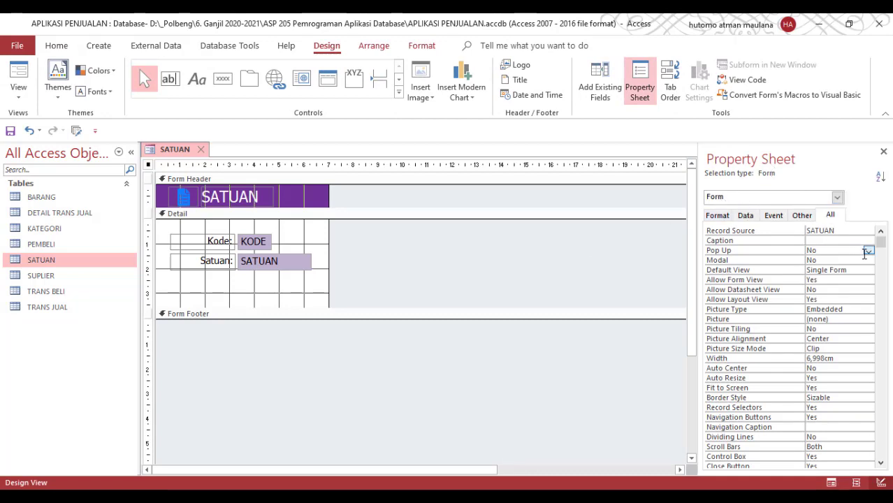
left_click(869, 253)
left_click(865, 260)
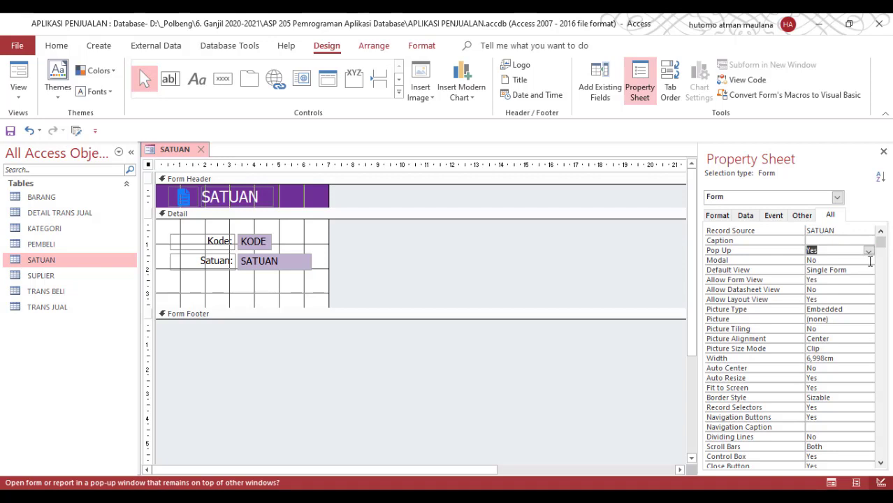
left_click(869, 259)
left_click(865, 270)
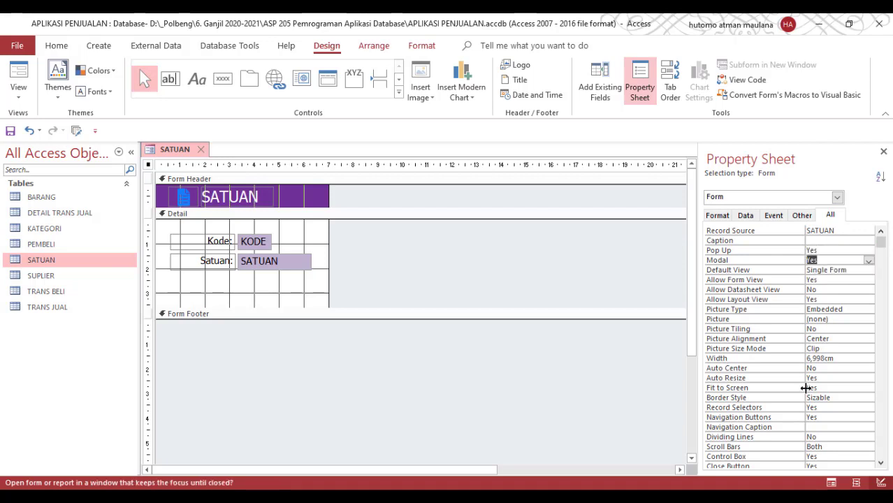
left_click(609, 287)
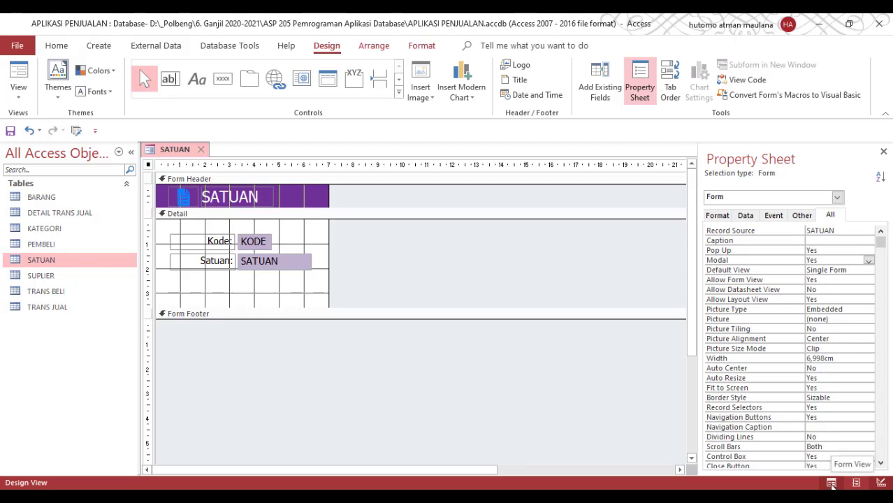
- Preview the form as a pop-up window, move the window aside, and return to Design View
left_click(832, 483)
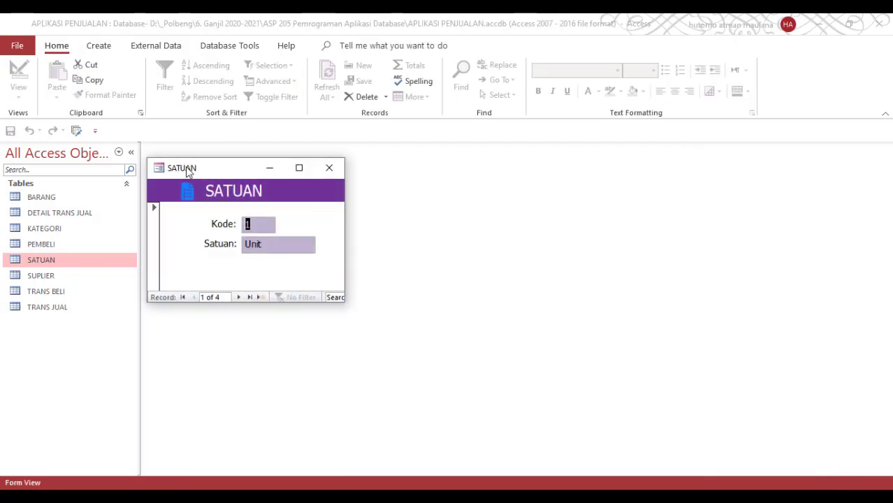
left_click_drag(185, 170, 373, 97)
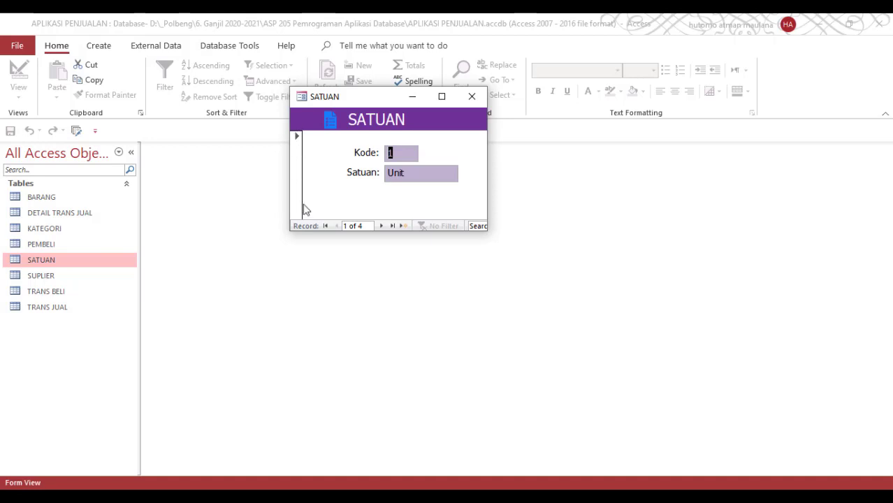
right_click(354, 97)
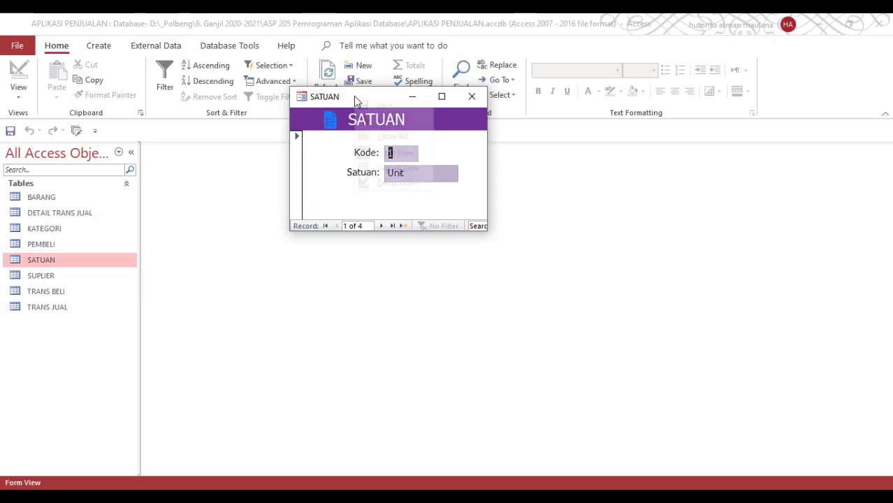
left_click(396, 183)
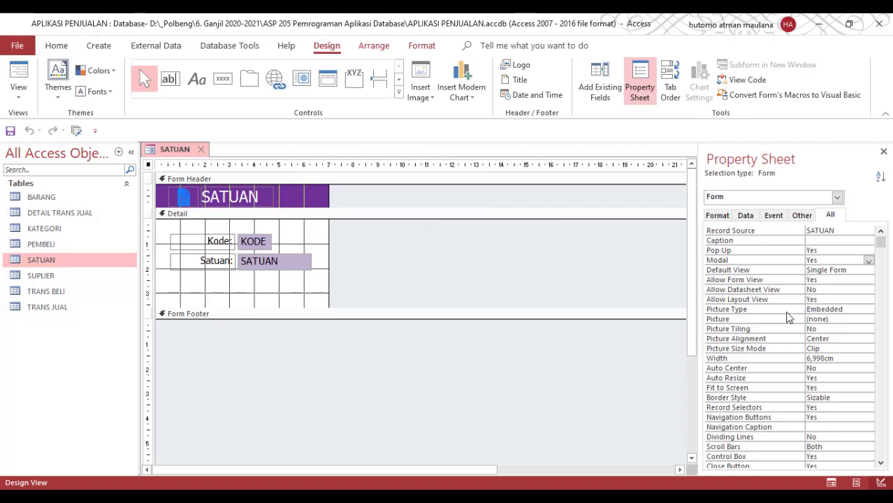
- Set the form's Record Selectors property to No
left_click(846, 408)
left_click(868, 407)
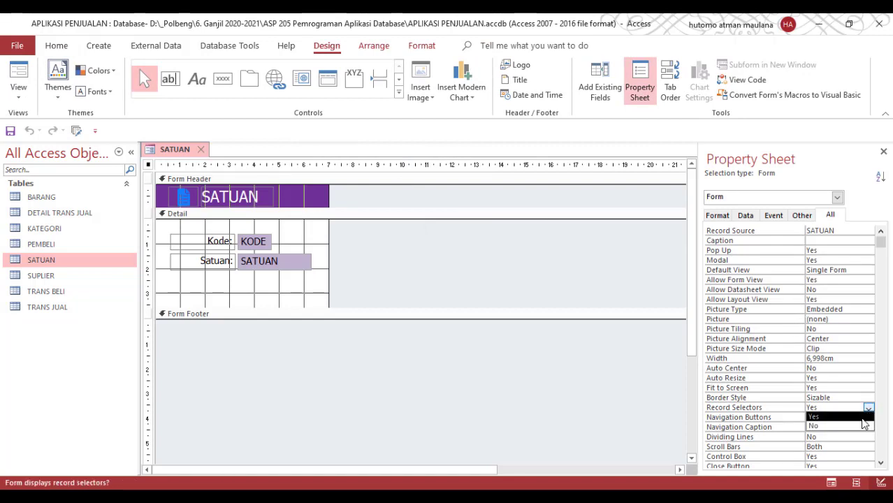
left_click(864, 426)
- Preview the form in Form View and save it under the name SATUAN
left_click(831, 482)
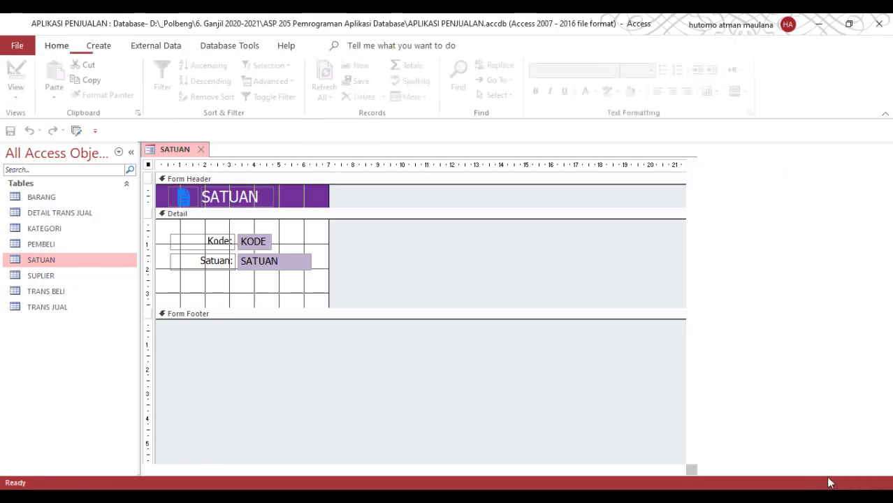
left_click_drag(224, 176, 248, 160)
key("ctrl+s")
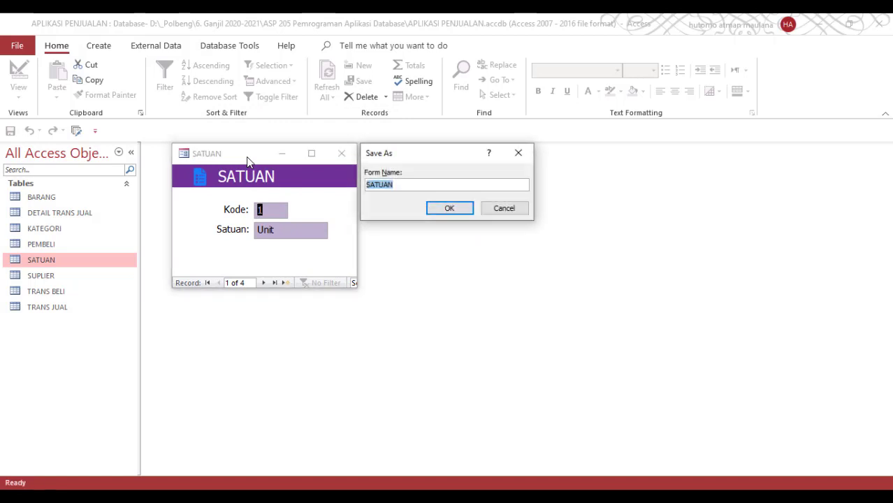
left_click(449, 209)
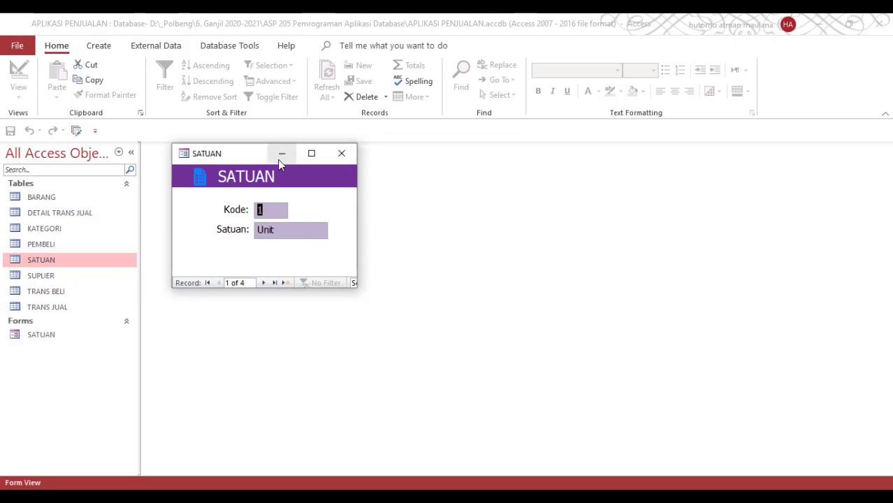
- Back in Design View, set the border style of the KODE and SATUAN text boxes to Dots
right_click(315, 201)
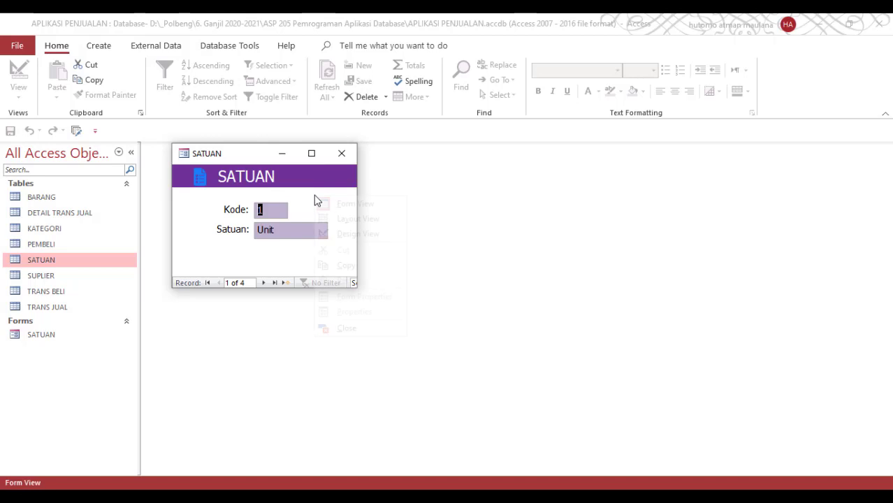
left_click(341, 234)
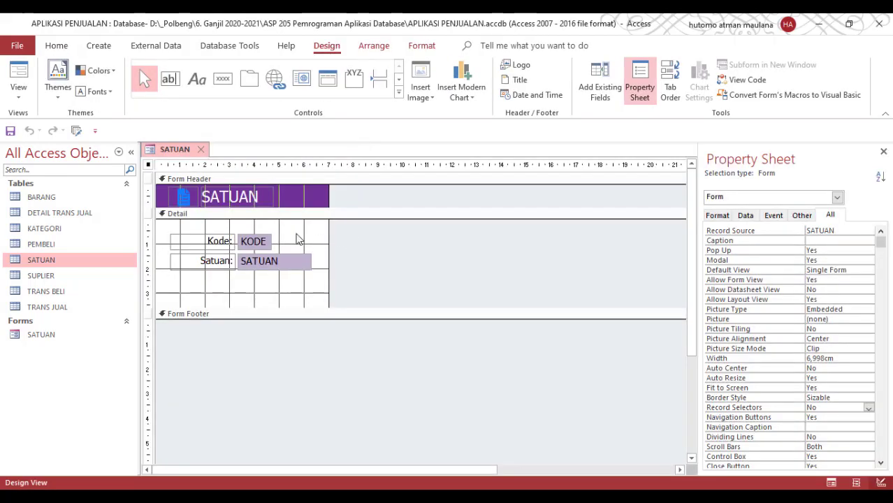
left_click_drag(311, 287, 255, 235)
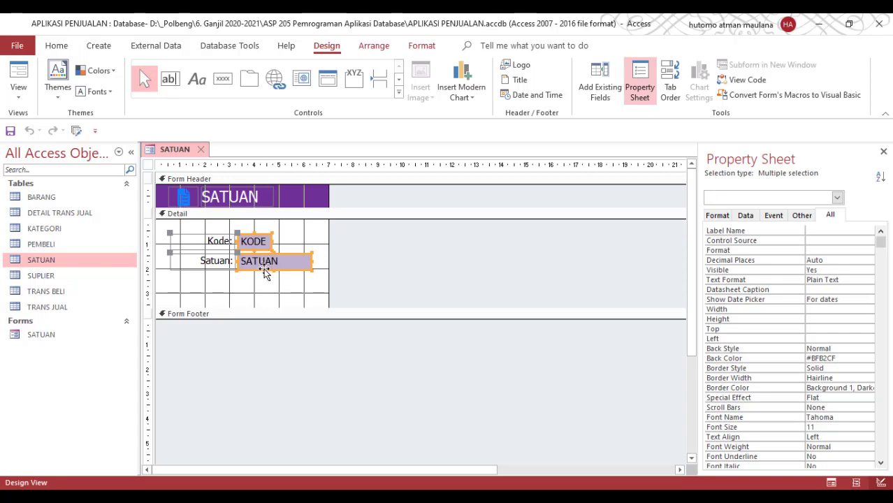
left_click(839, 368)
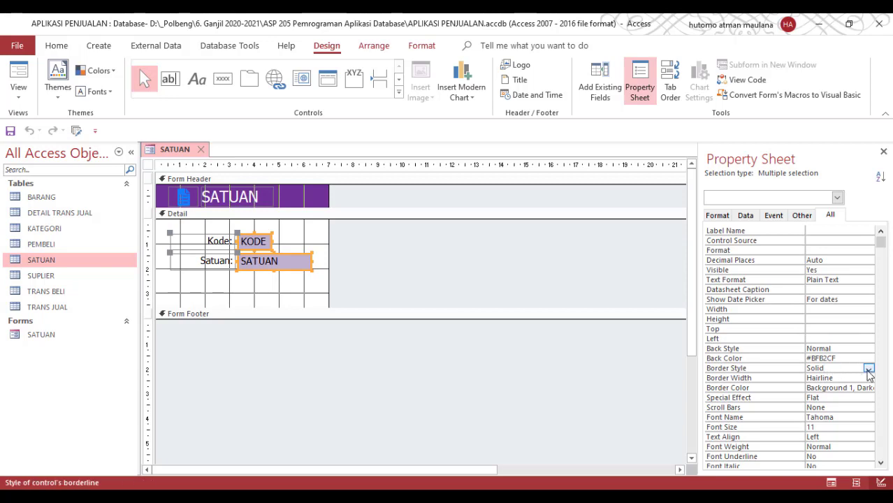
left_click(868, 369)
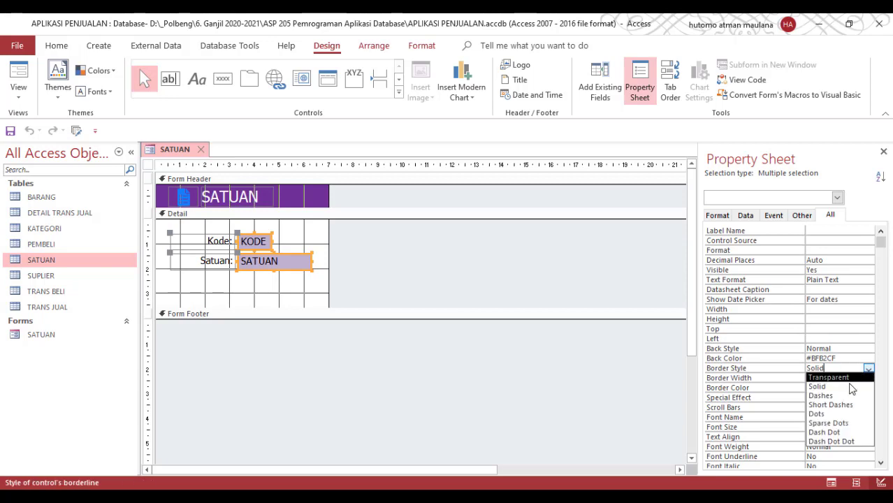
left_click(819, 413)
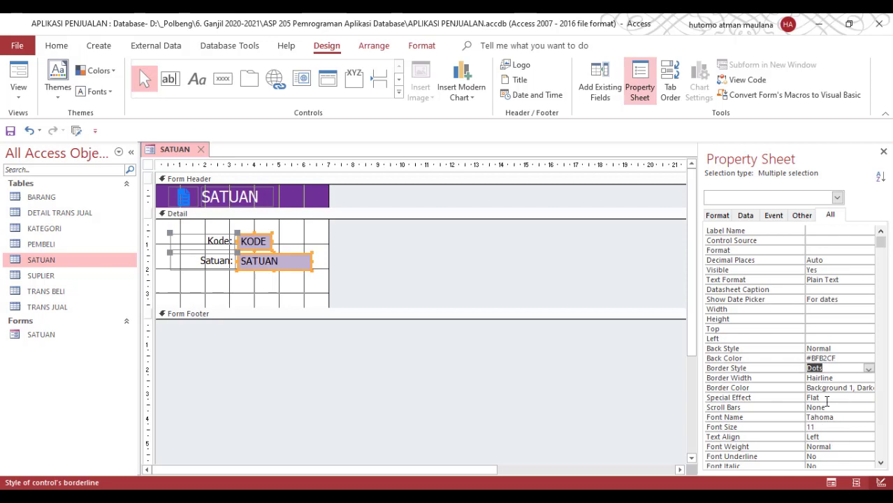
left_click(311, 241)
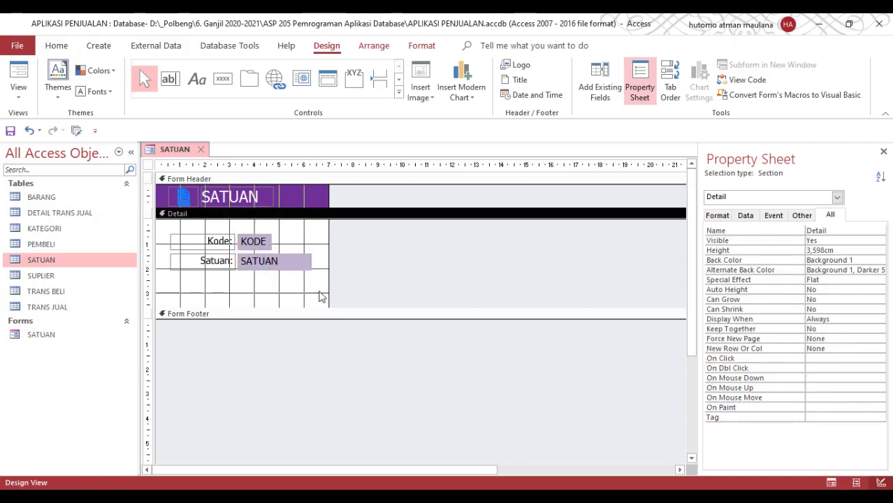
- Set the border colour of the KODE and SATUAN text boxes to the standard purple #6F3198
left_click_drag(301, 299, 244, 231)
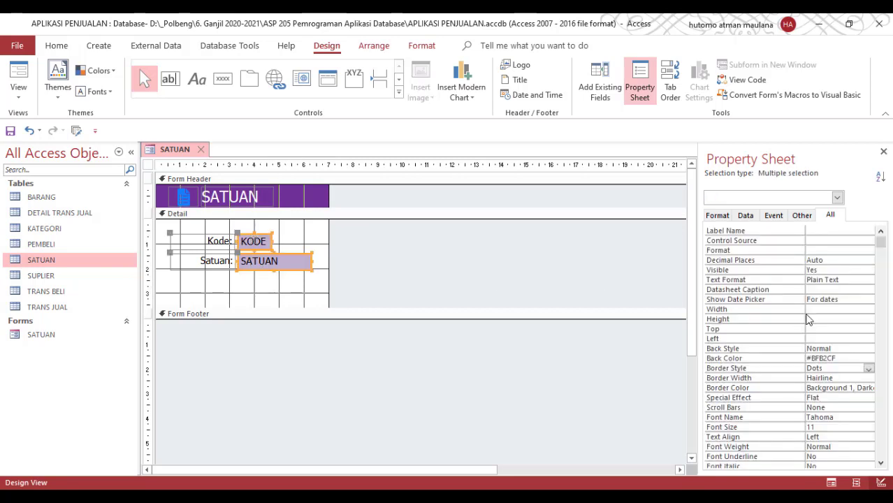
left_click(866, 388)
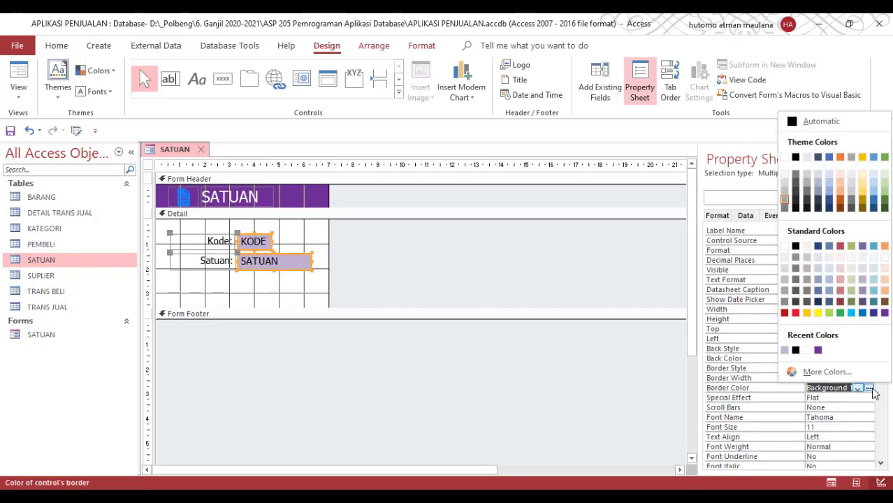
left_click(884, 313)
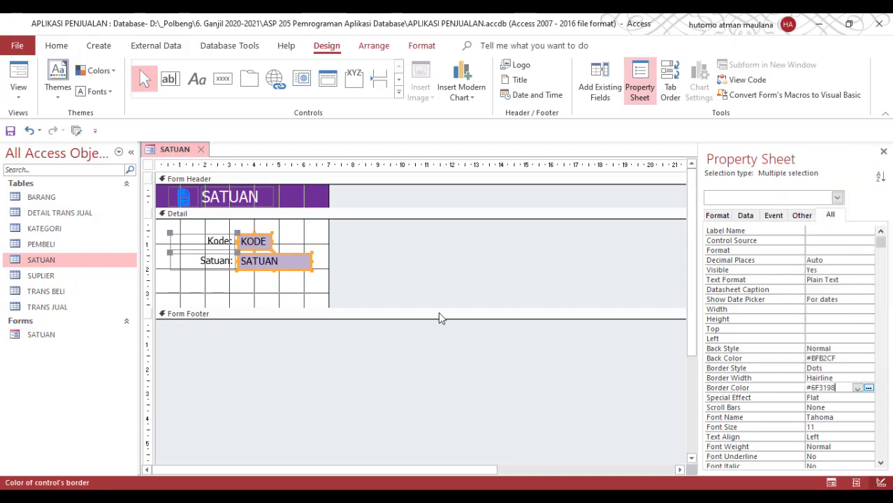
left_click(312, 284)
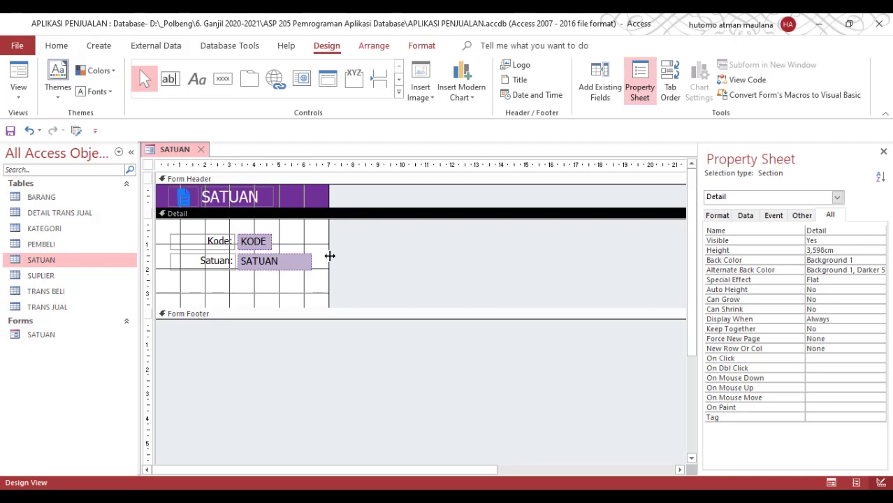
- Widen the form to about 9.4 cm and the SATUAN text box to about 4.76 cm
left_click_drag(329, 255, 388, 258)
left_click(309, 263)
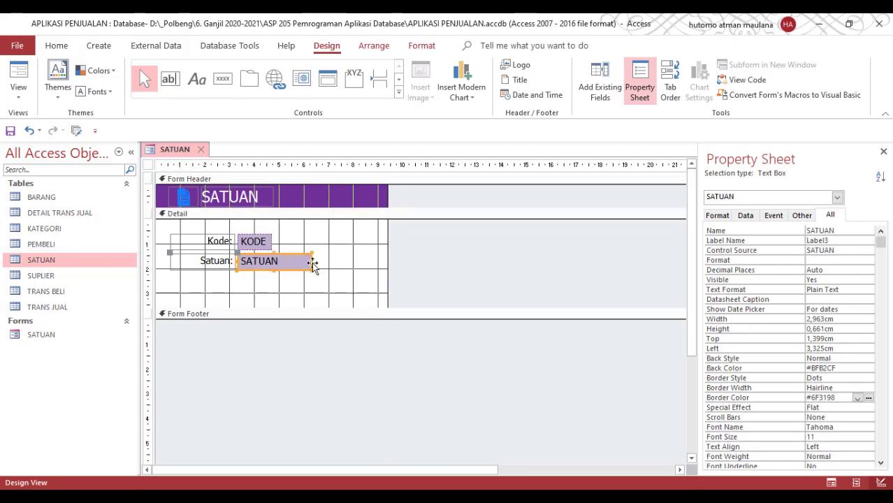
left_click_drag(311, 261, 355, 260)
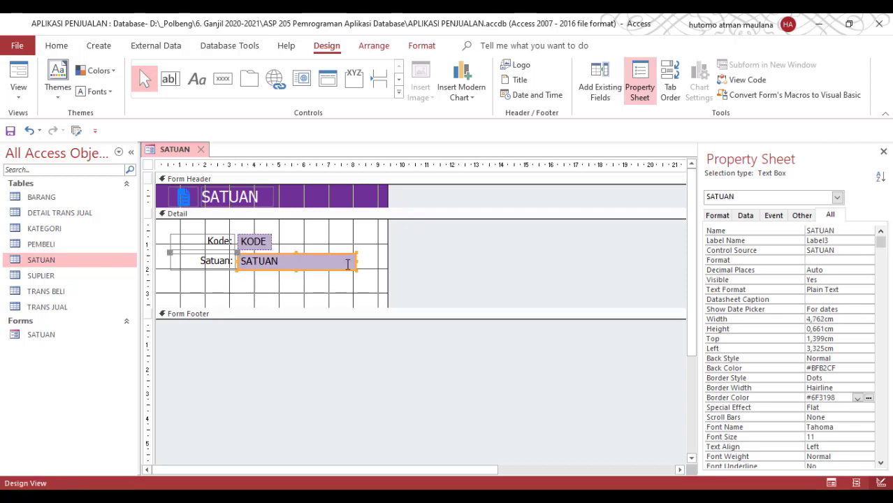
left_click(323, 236)
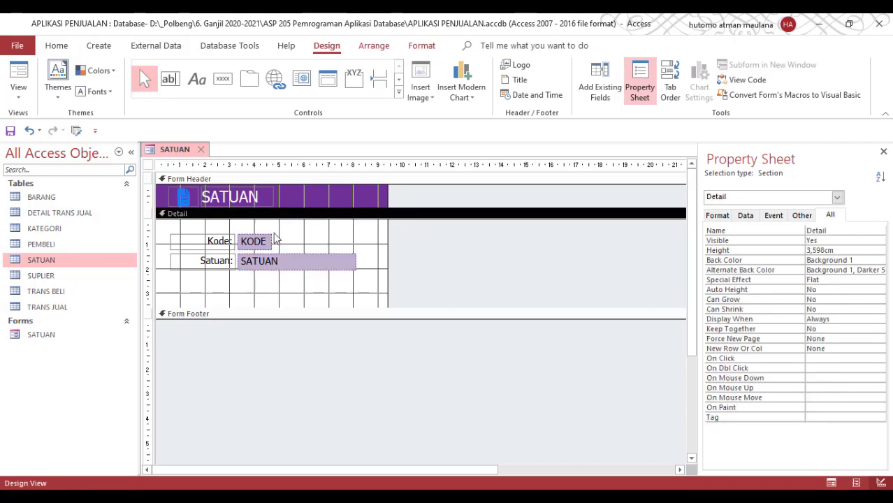
left_click(257, 292)
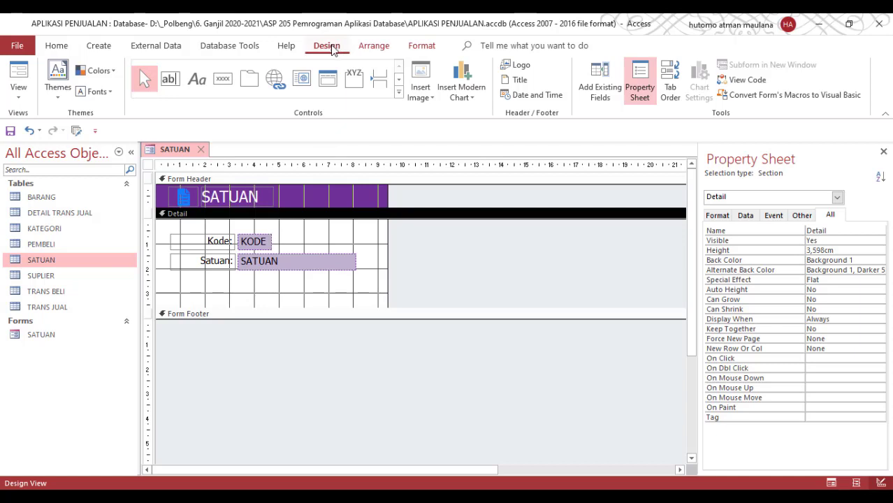
- Draw a command button about 1.7 by 0.6 cm below the SATUAN text box and assign it the Record Operations action Add New Record
left_click(225, 82)
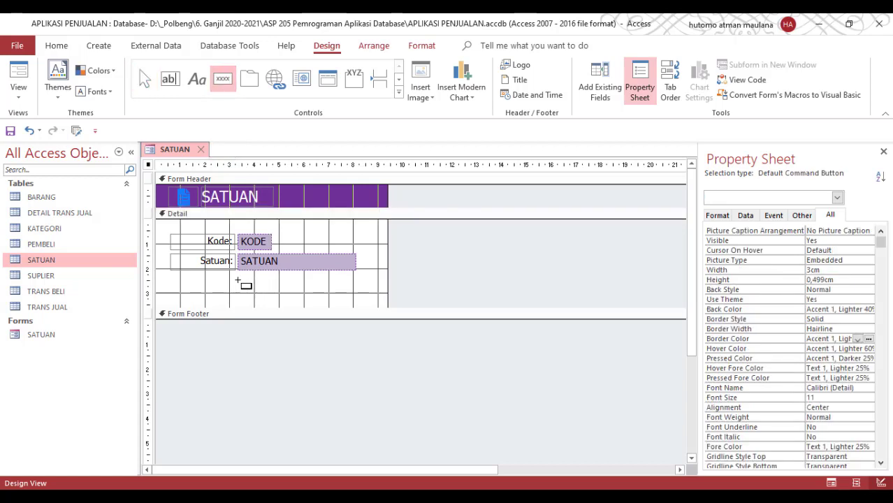
mouse_move(239, 279)
left_mouse_down()
mouse_move(271, 298)
mouse_move(281, 294)
left_mouse_up()
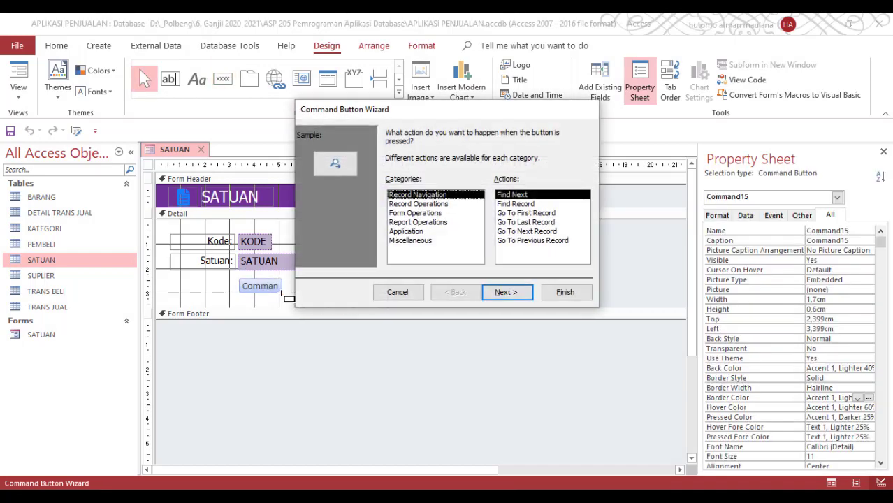
left_click(436, 205)
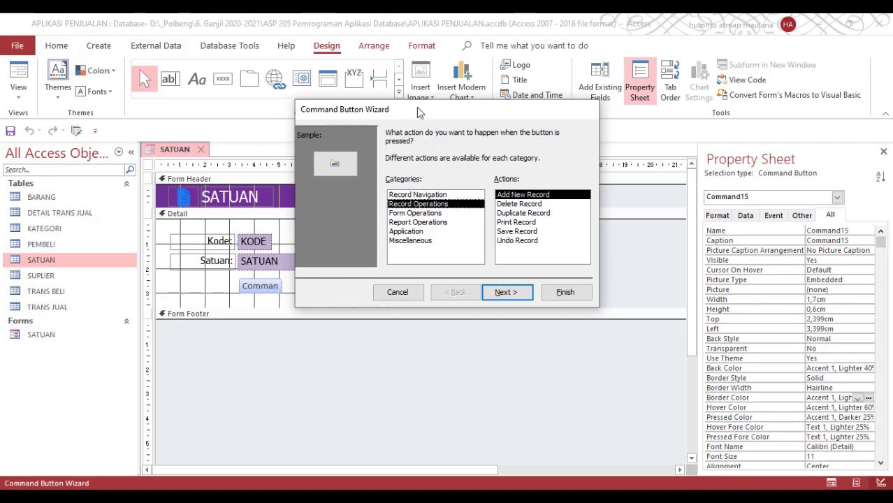
left_click_drag(418, 110, 468, 62)
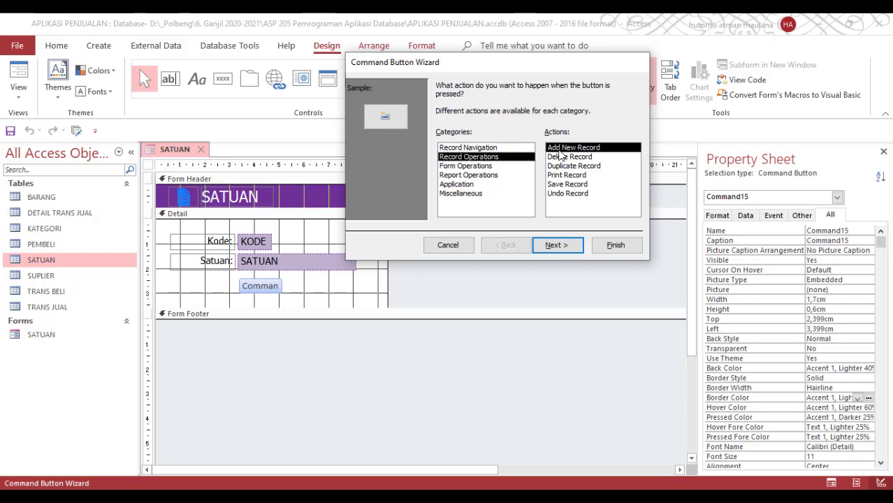
left_click(557, 247)
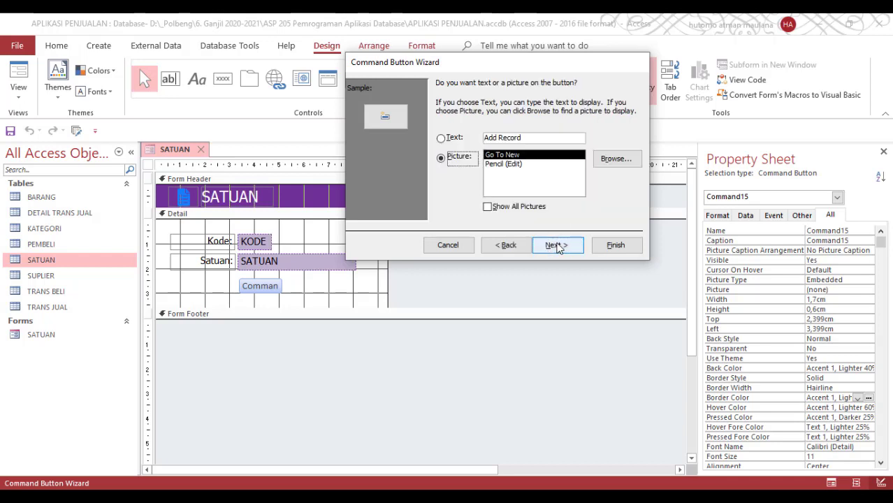
- Give the add-record button the text caption &Tambah instead of a picture and name it cmdTambah
left_click(451, 141)
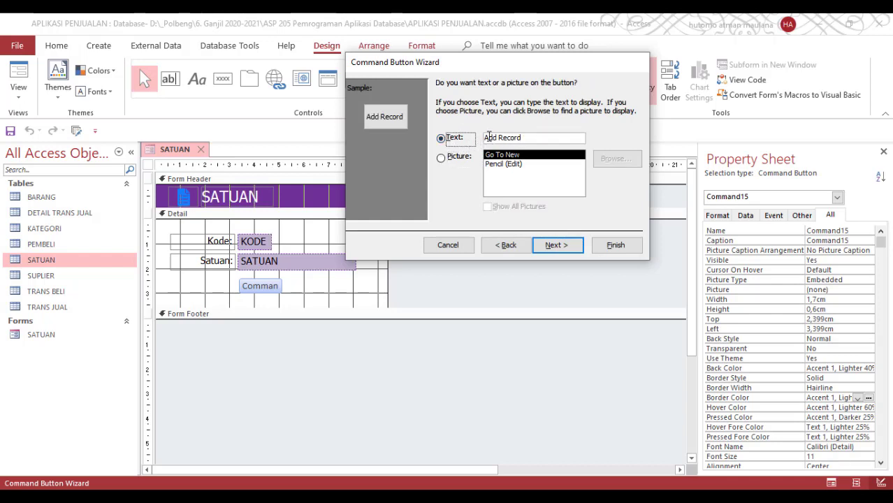
key("Tab")
type("Tambah")
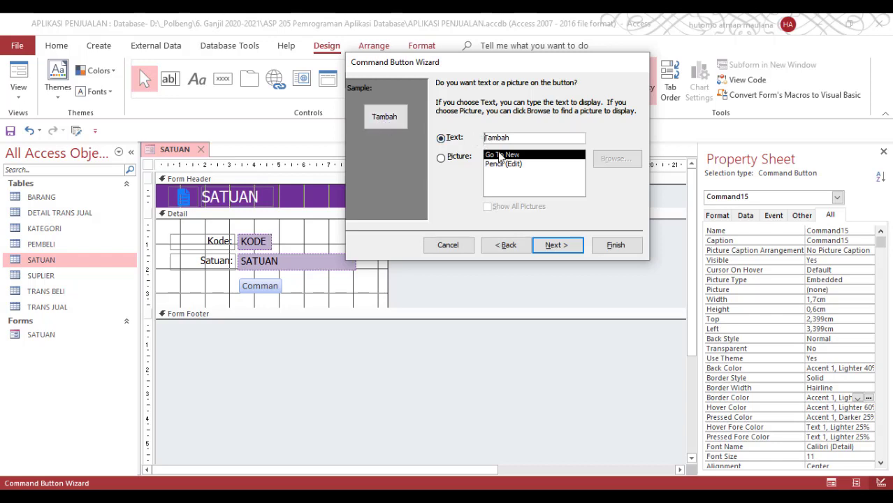
type("&")
left_click(563, 246)
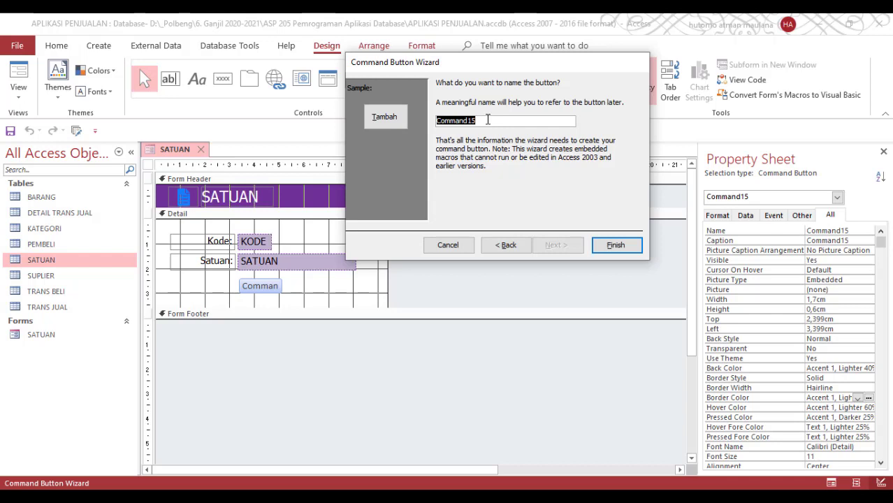
type("cmdTambah")
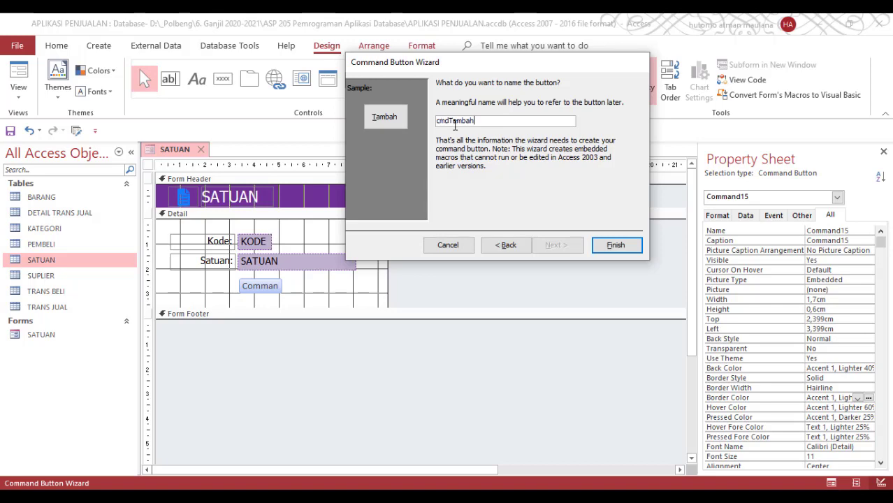
left_click(613, 247)
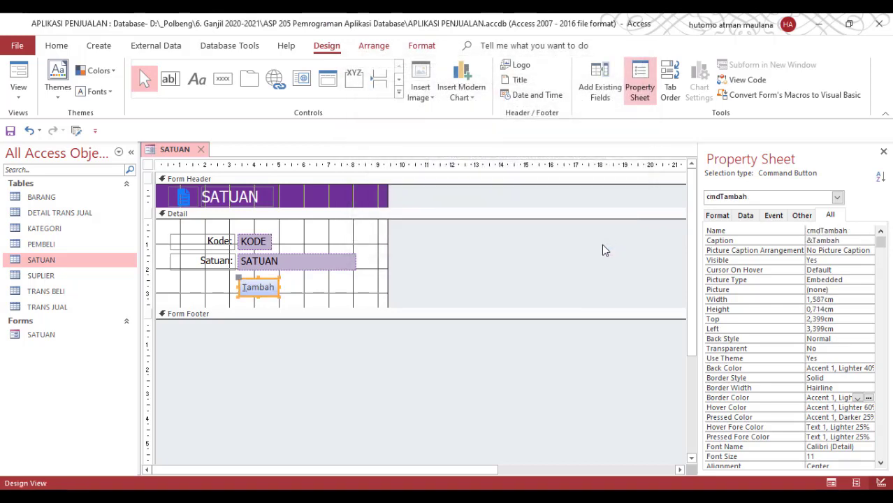
left_click(299, 289)
- Draw a second command button about 1.5 by 0.6 cm beside Tambah and assign it the Record Operations action Save Record
left_click(222, 78)
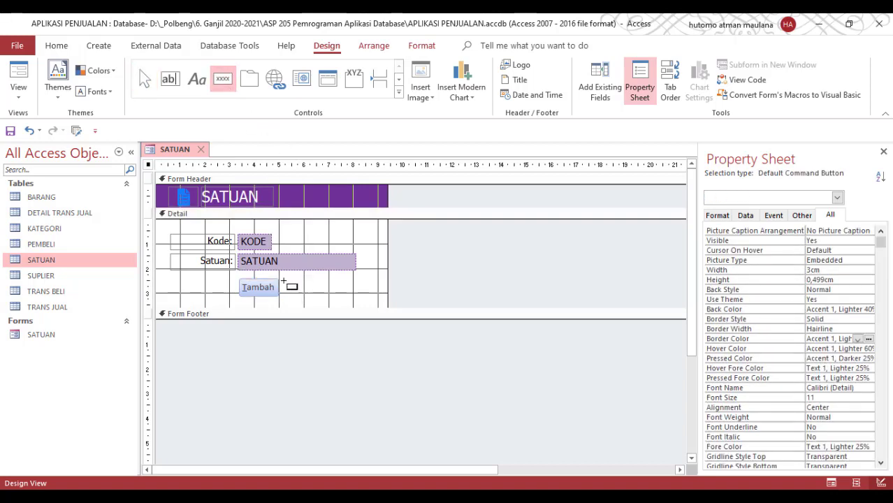
left_click_drag(283, 282, 320, 296)
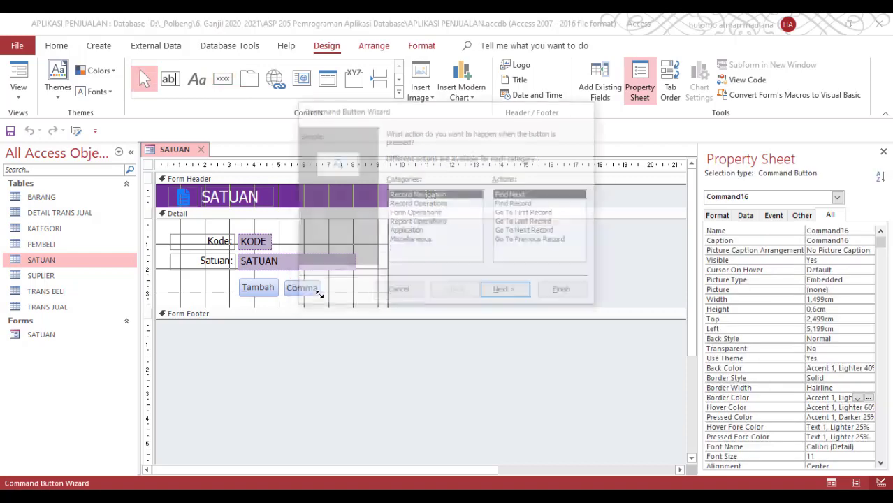
left_click(429, 203)
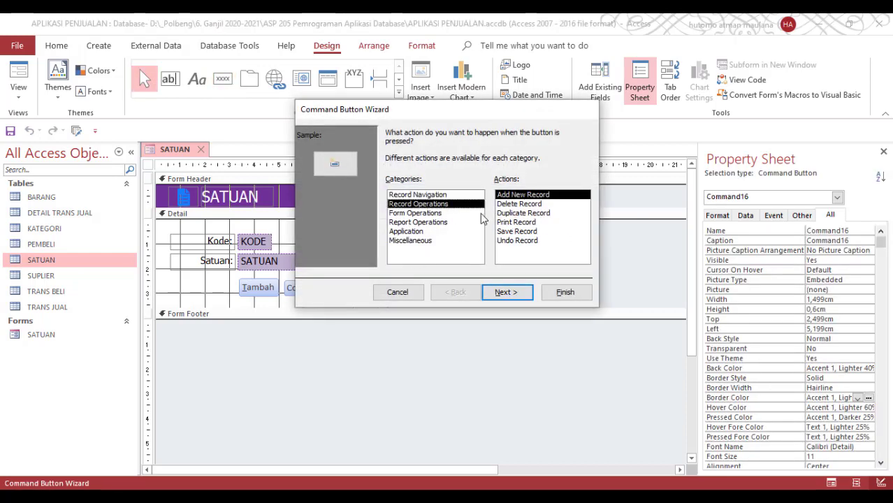
left_click(511, 231)
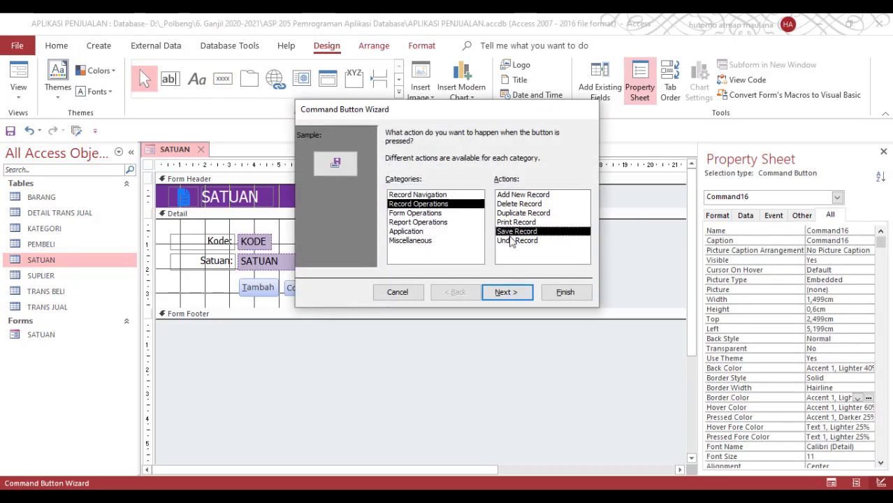
left_click(506, 292)
- Give the save-record button the text caption &Simpan instead of a picture and name it cmdSimpan
left_click(410, 185)
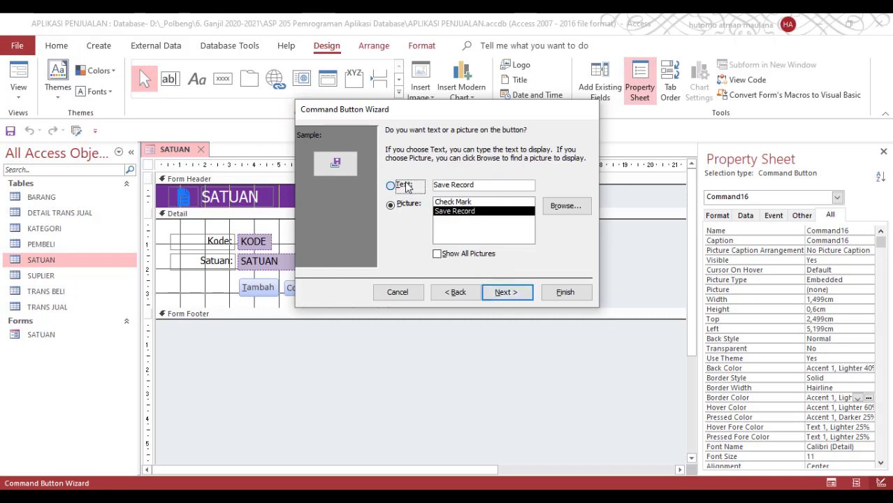
left_click_drag(474, 186, 428, 186)
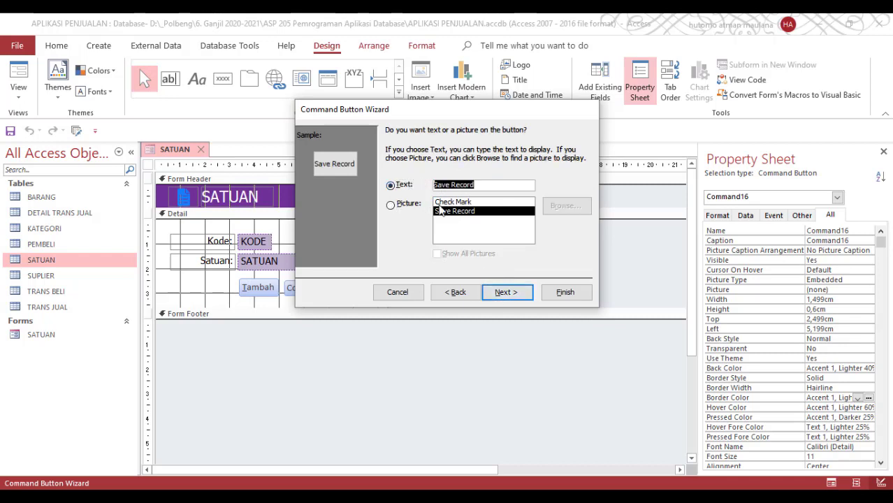
type("&Simpan")
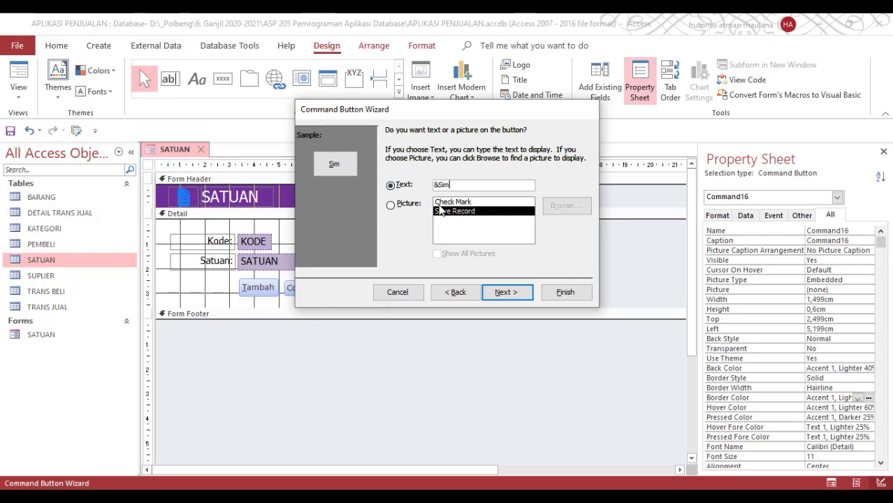
left_click(508, 296)
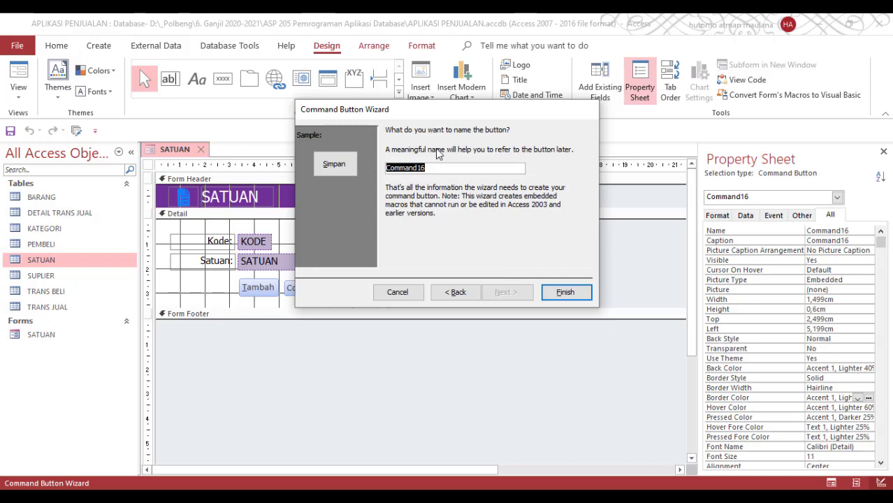
type("cmdSimpan")
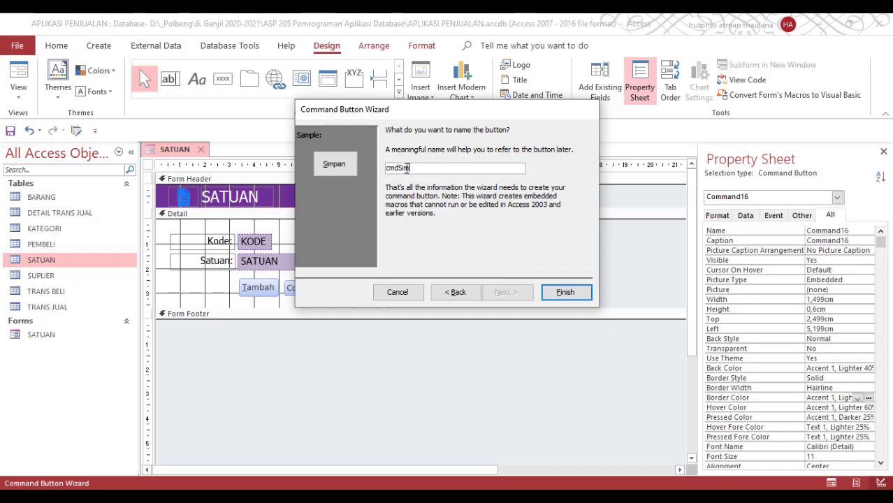
left_click(565, 293)
left_click(341, 293)
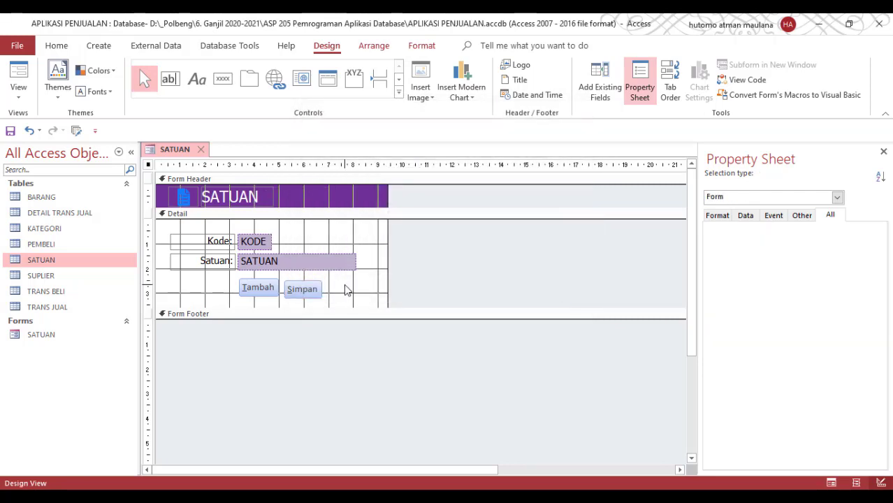
- Draw a third command button about 1.4 by 0.6 cm beside Simpan and assign it the Record Operations action Delete Record
left_click(224, 82)
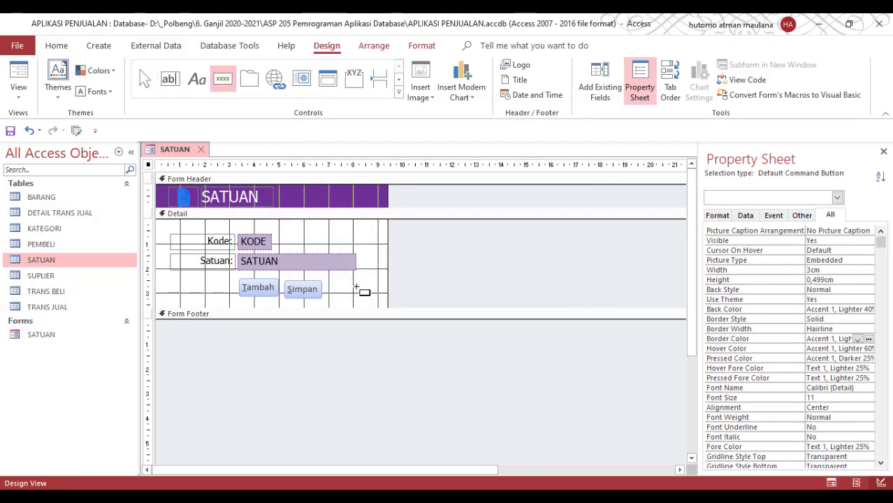
left_click_drag(328, 282, 361, 294)
left_click(422, 203)
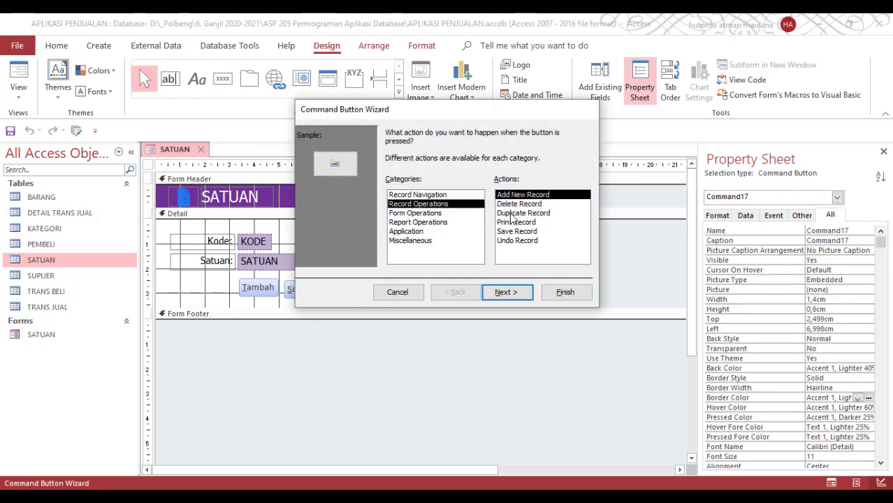
left_click(517, 204)
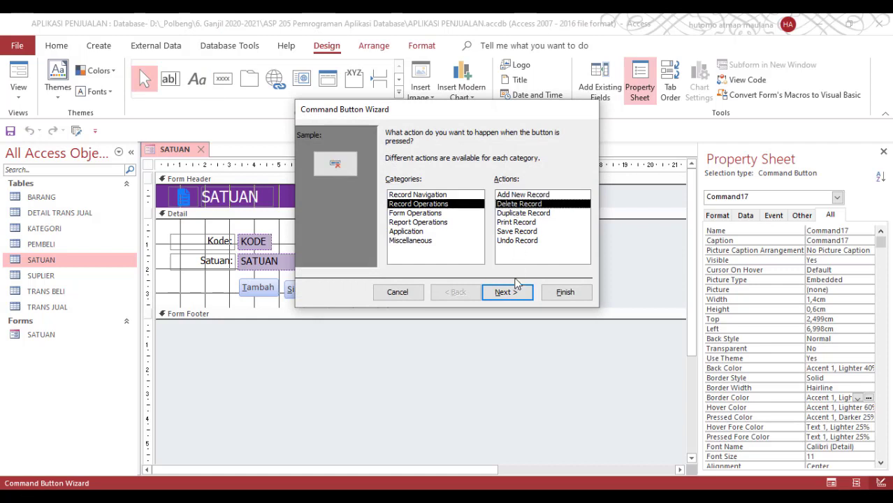
left_click(504, 291)
- Give the delete-record button the text caption &Hapus instead of a picture and name it cmdHapus
left_click(403, 187)
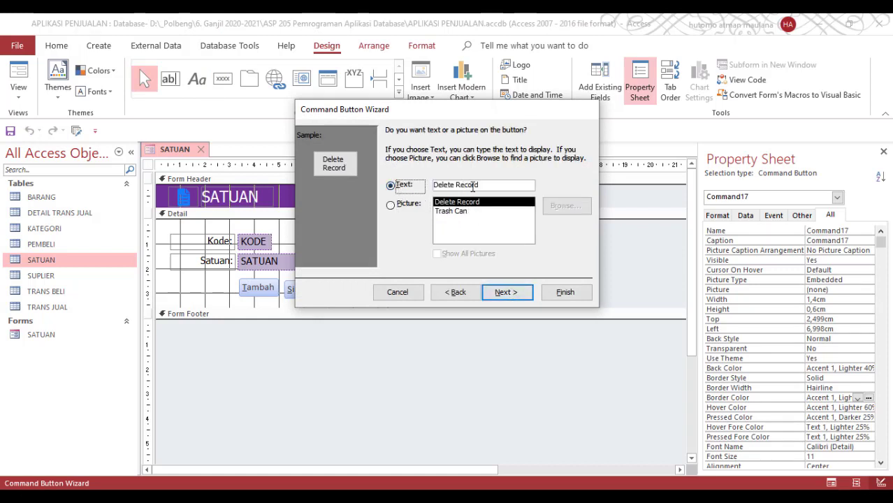
left_click_drag(482, 187, 369, 184)
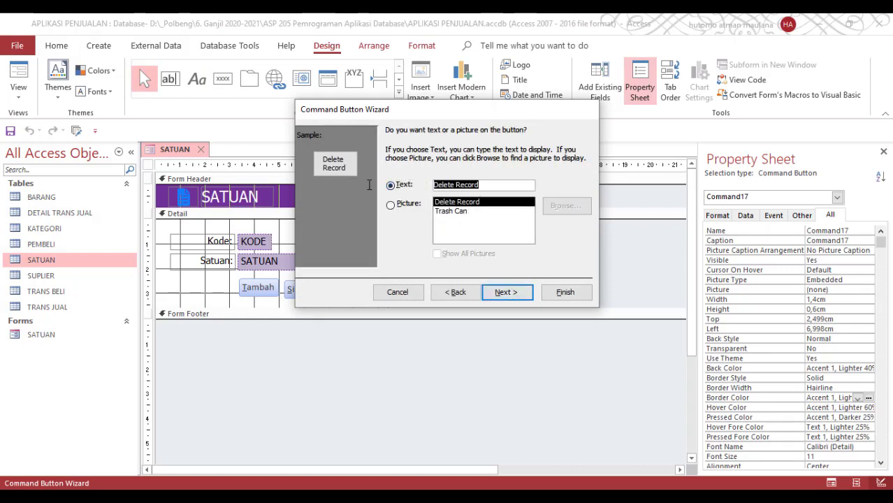
type("&")
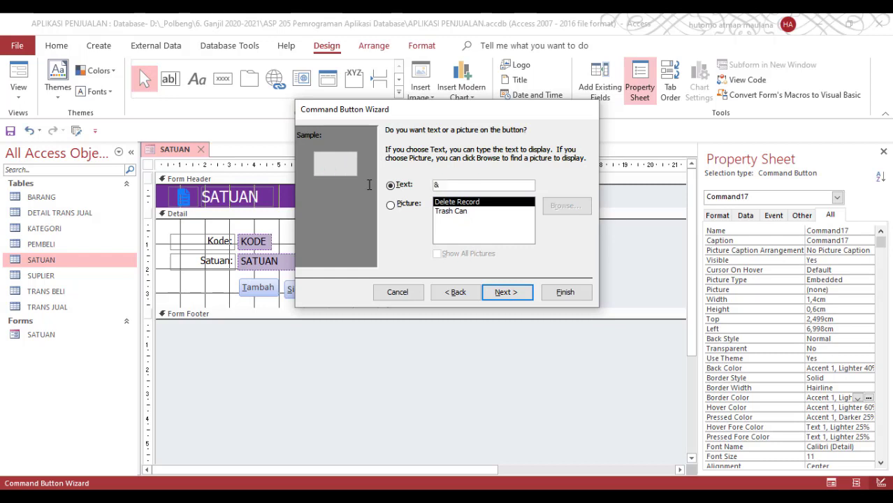
type("Hapus")
left_click(506, 292)
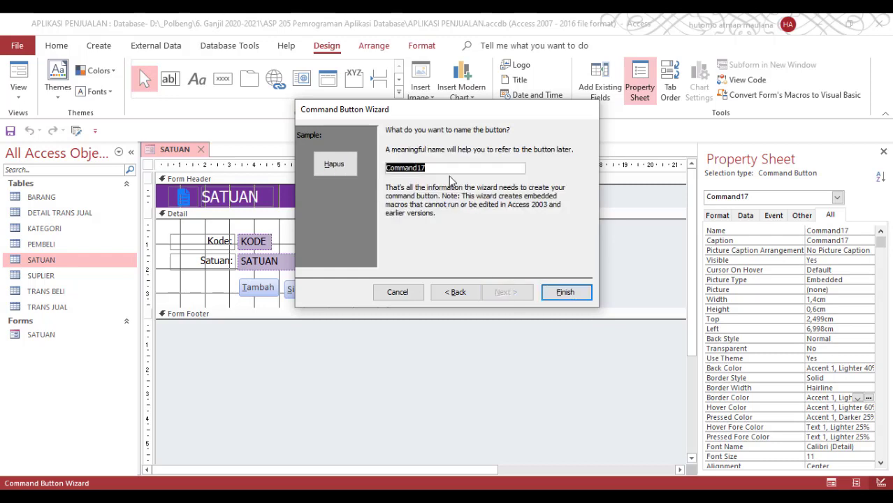
type("cmdHapus")
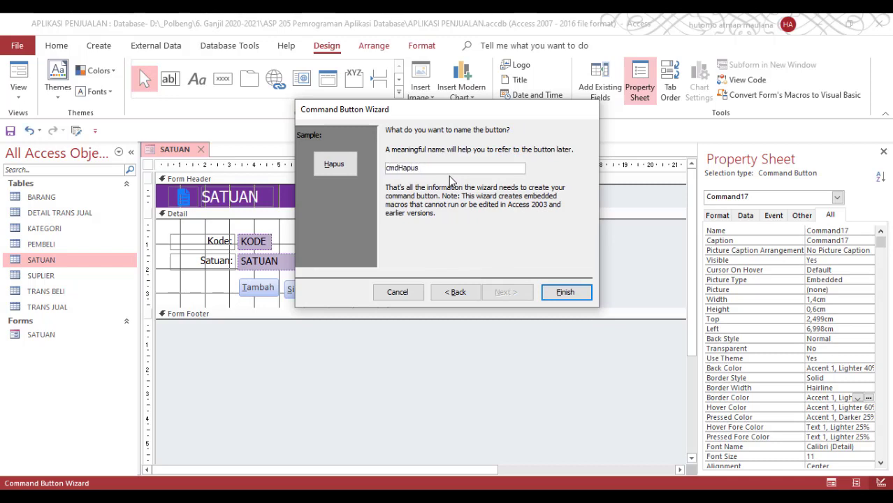
left_click(560, 294)
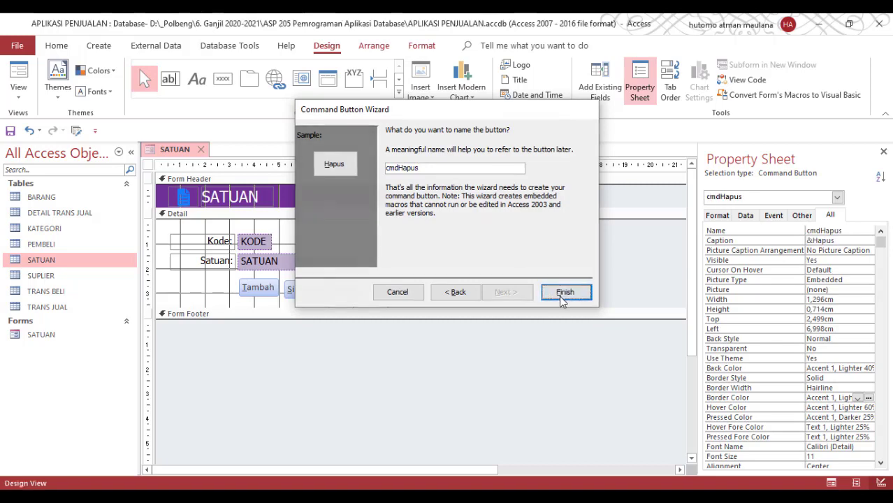
- Line up the Simpan and Hapus buttons closely beside Tambah and narrow the form to about 8.9 cm
left_click_drag(381, 307, 381, 309)
left_click_drag(300, 285, 338, 286)
left_click(372, 294)
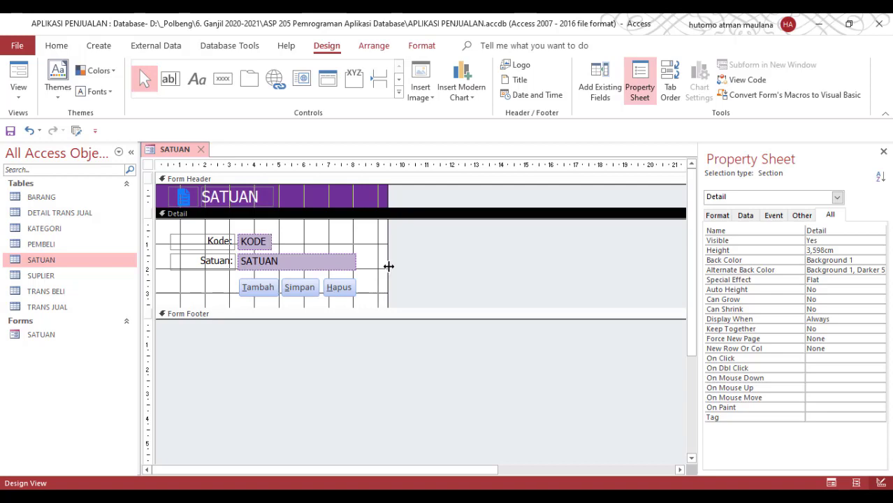
left_click_drag(388, 266, 376, 265)
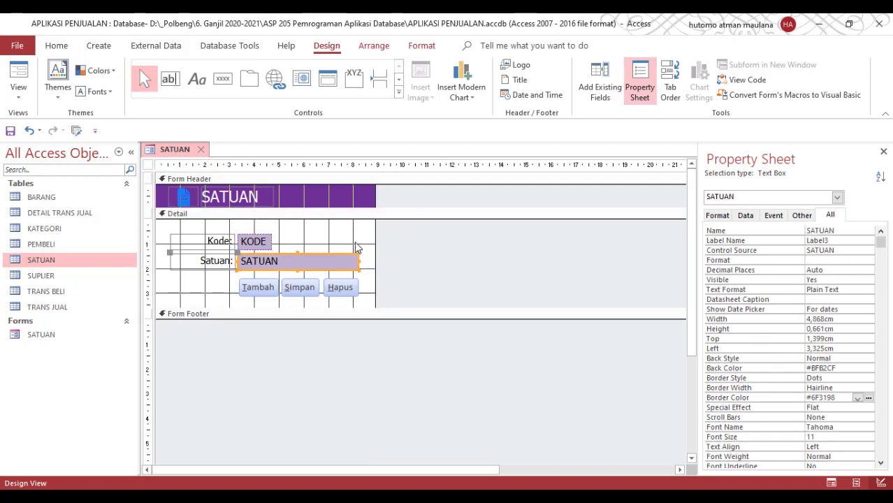
left_click(357, 234)
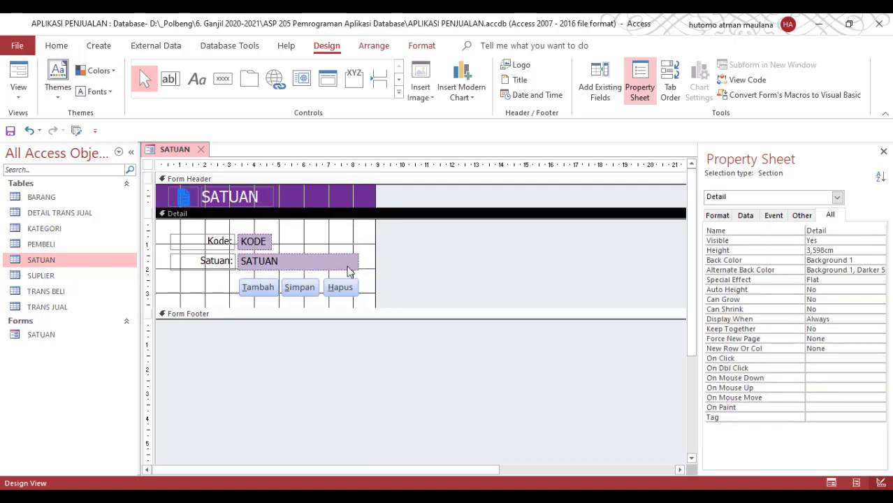
- Try to move the Hapus button to the Tambah button's place at the start of the row
left_click(343, 289)
left_click(271, 294)
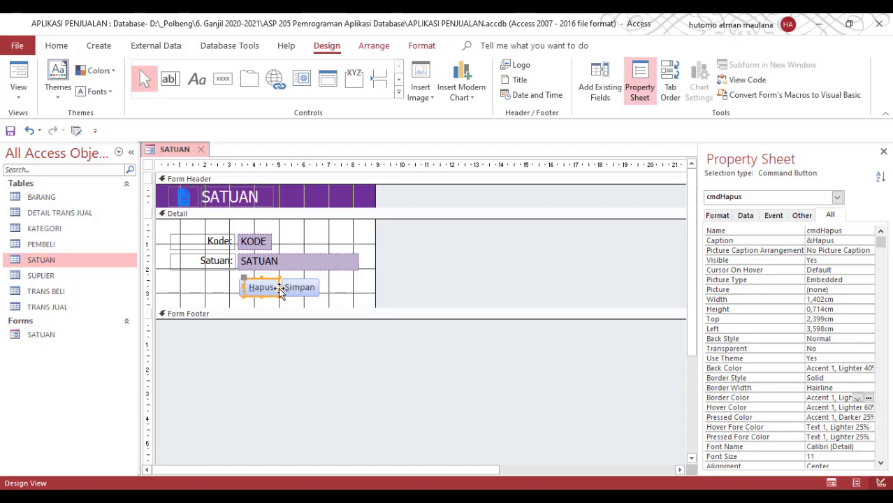
left_click_drag(278, 287, 235, 285)
left_click(369, 299)
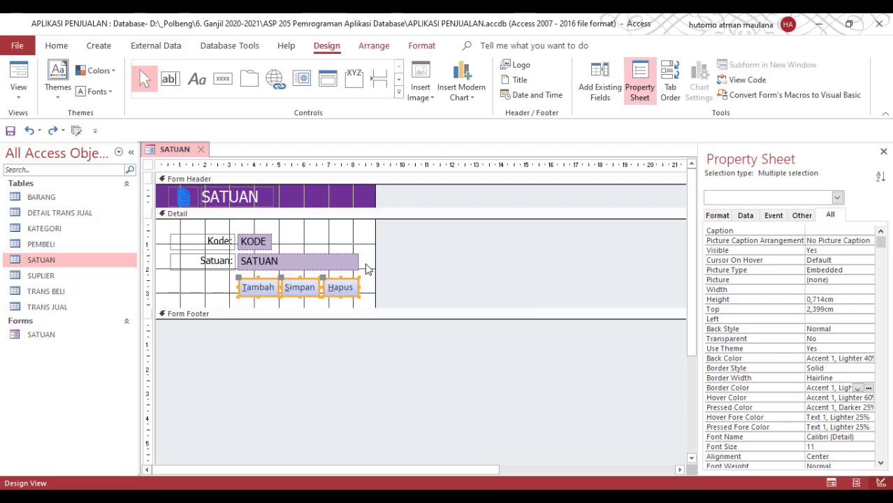
- Preview the SATUAN form with its three command buttons in Form View
left_click(832, 483)
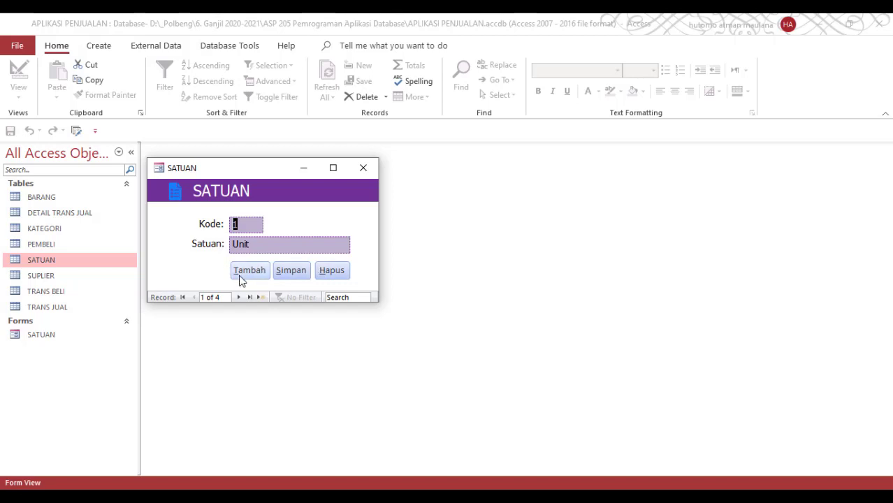
- Set the hover cursor of the Tambah, Simpan and Hapus buttons to Hyperlink hand and preview the form
right_click(300, 218)
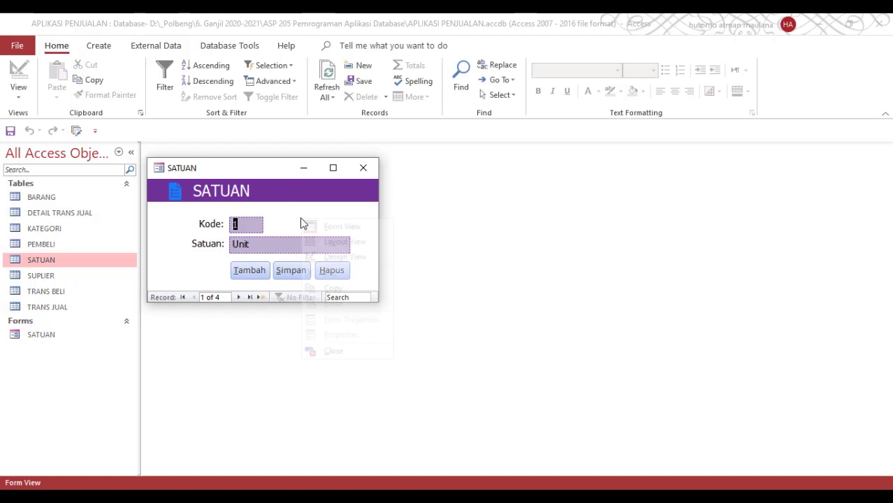
left_click(339, 255)
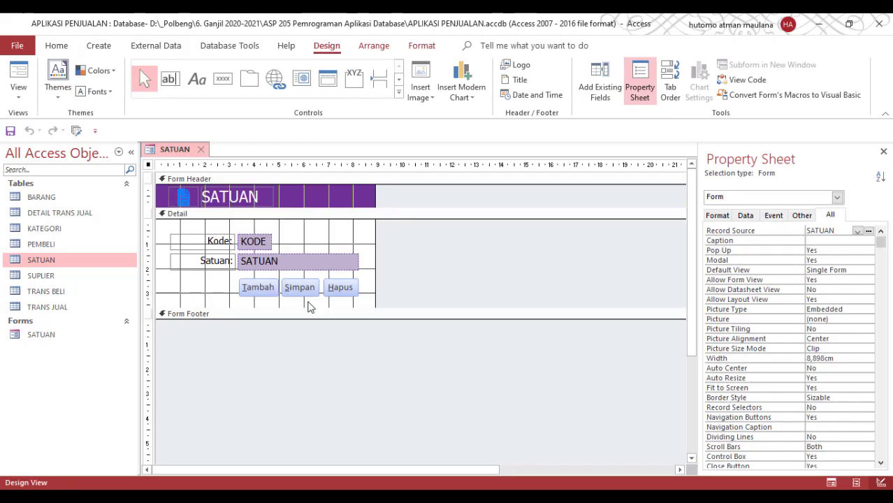
left_click_drag(227, 291, 383, 289)
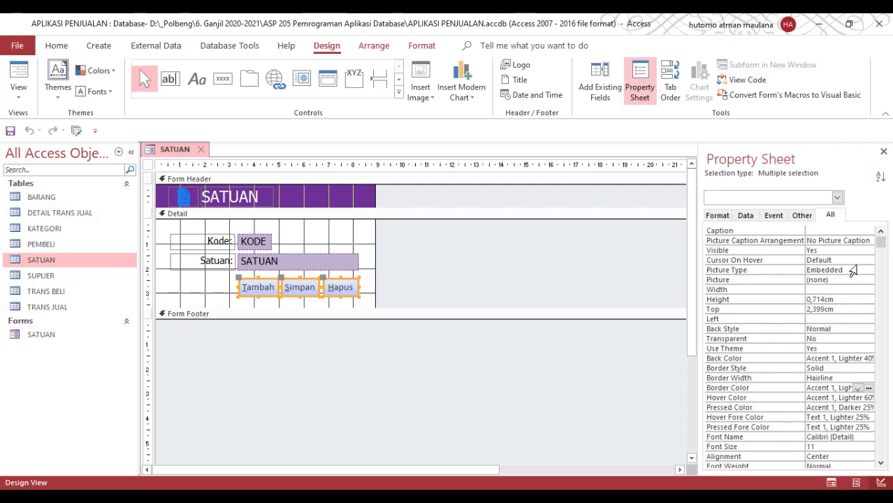
left_click(864, 260)
left_click(869, 260)
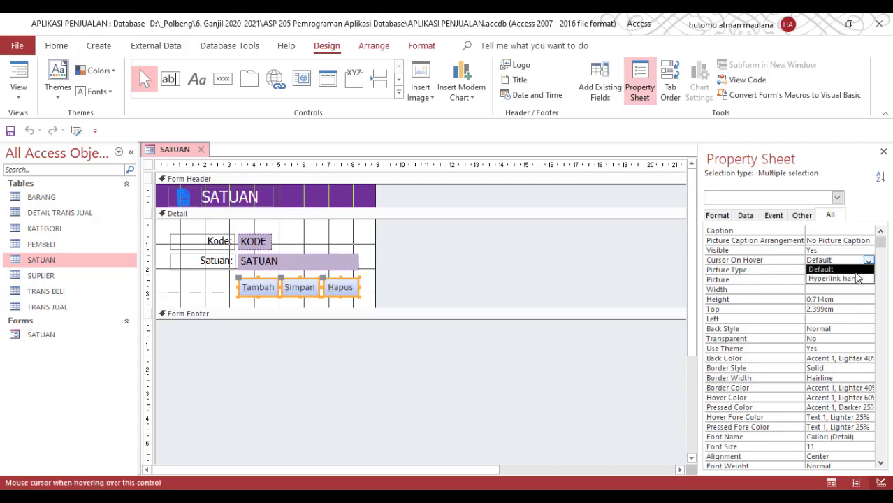
left_click(856, 277)
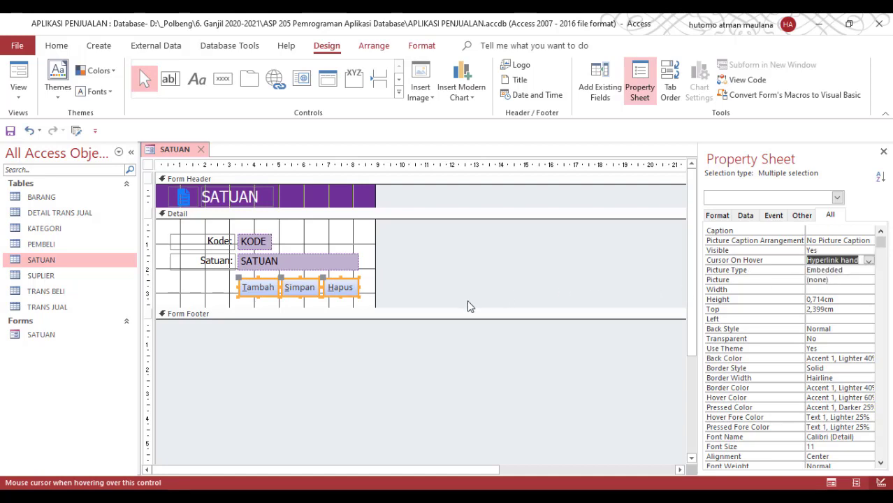
left_click(830, 482)
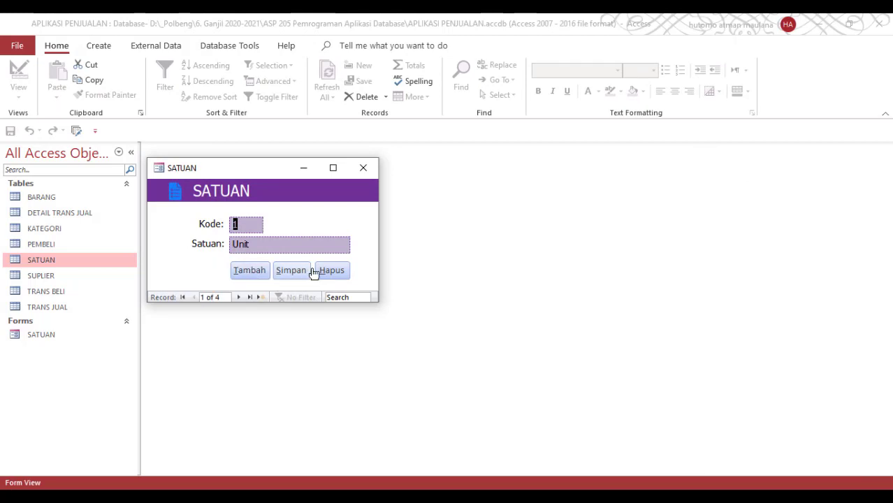
- Change the font of the Tambah, Simpan and Hapus buttons to Tahoma in Design View
right_click(334, 218)
left_click(366, 255)
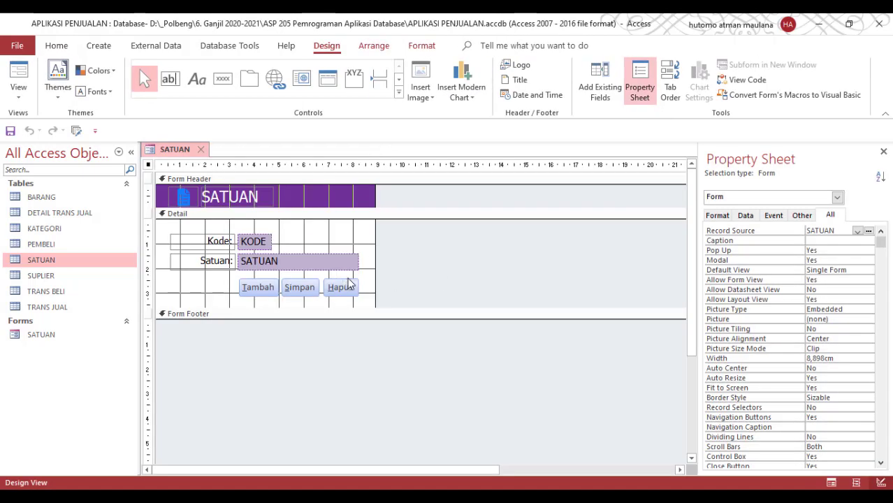
left_click_drag(370, 290, 227, 299)
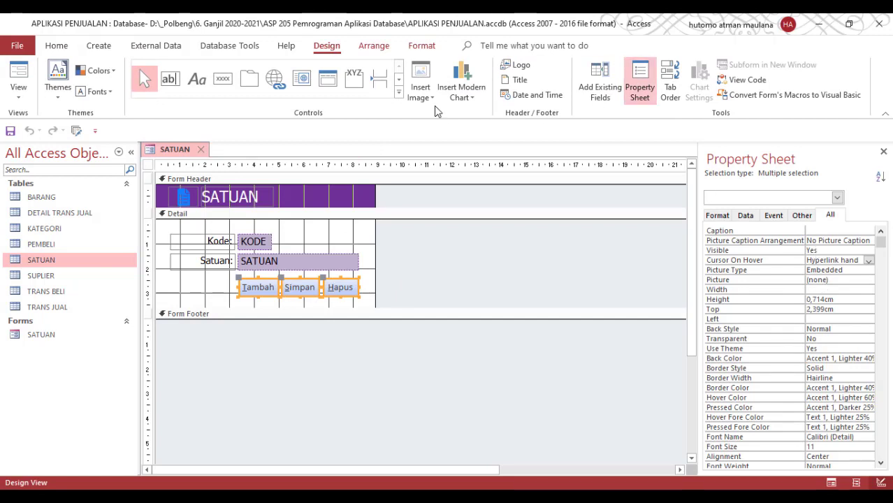
left_click(422, 46)
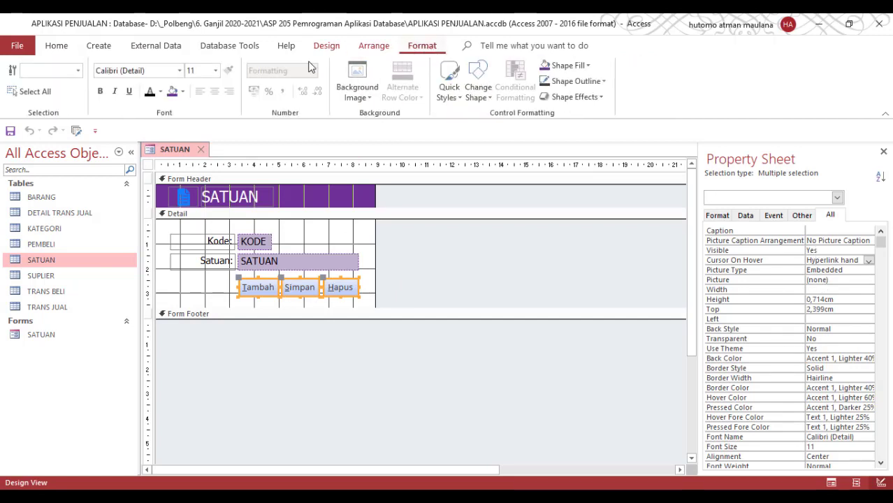
left_click(146, 72)
type("Tahoma")
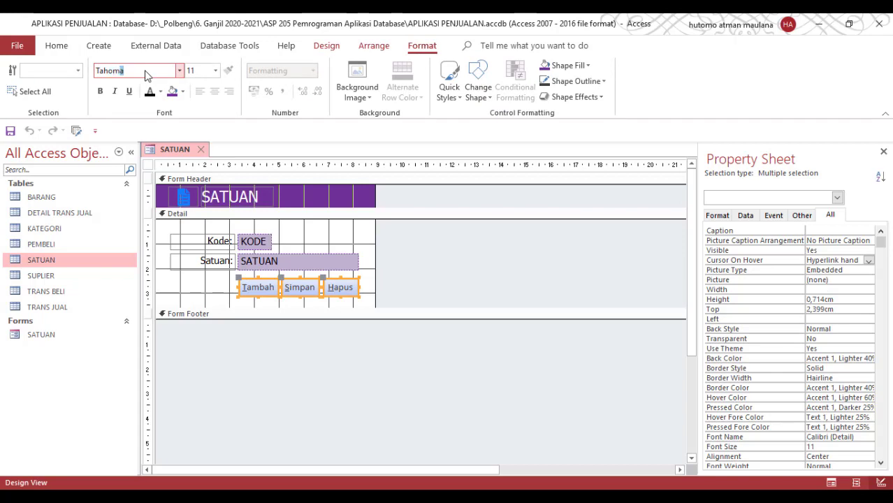
key("Return")
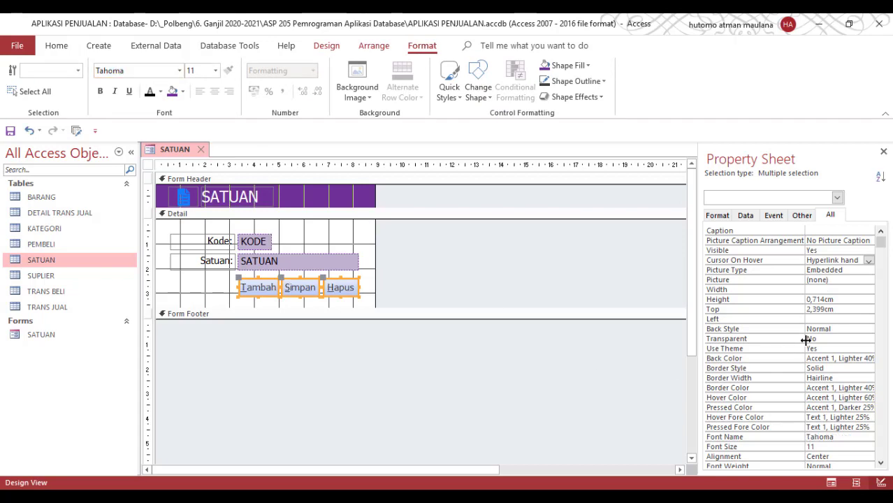
- Give the three command buttons the purple back colour #6F3198 and white (Background 1) text
left_click_drag(699, 258, 642, 259)
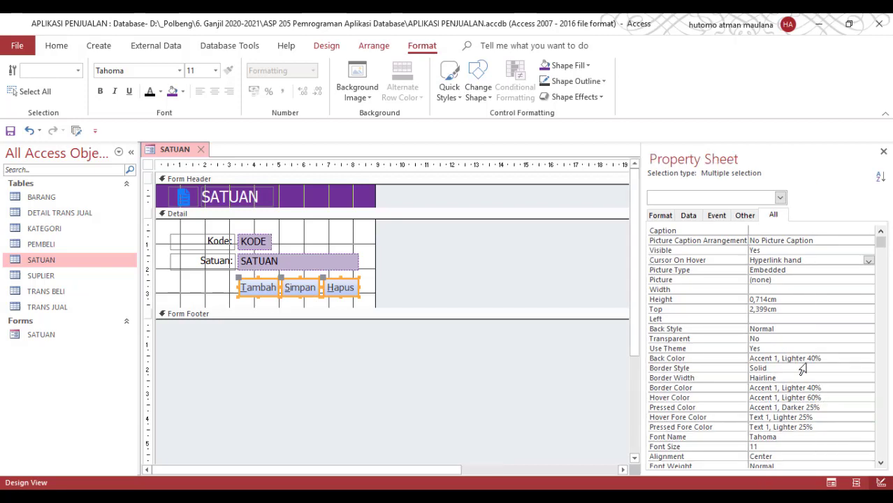
left_click(836, 358)
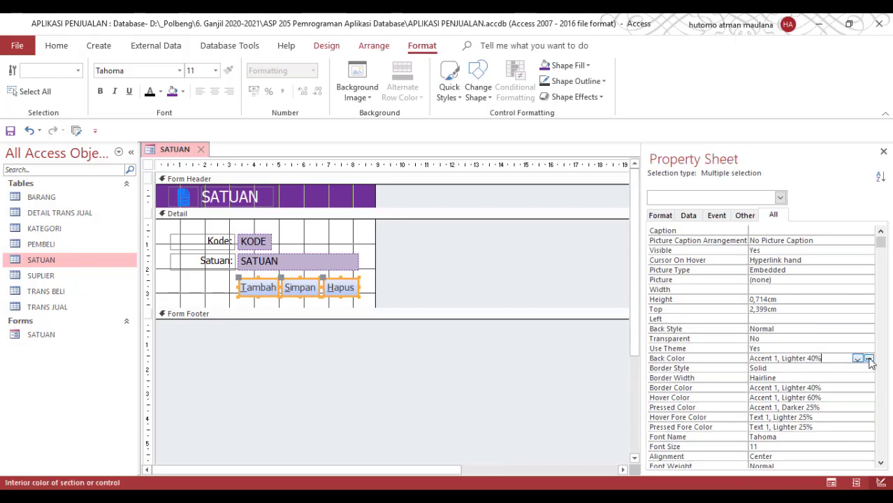
left_click(858, 359)
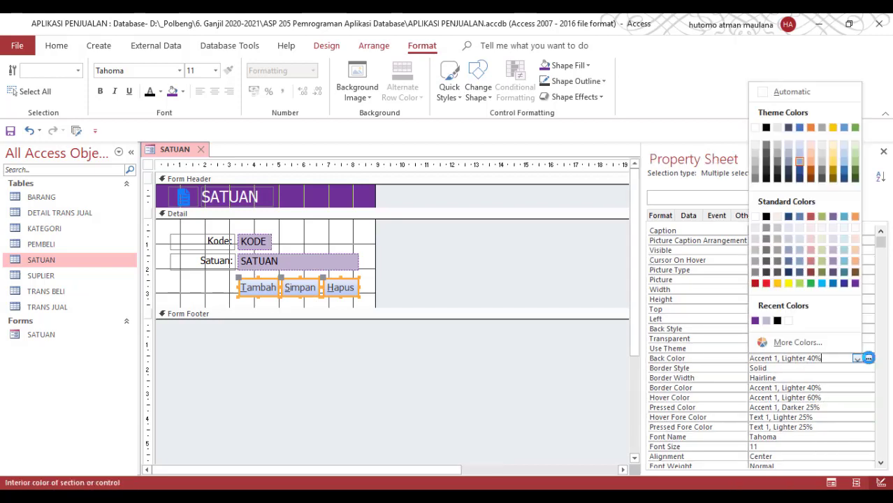
left_click(856, 283)
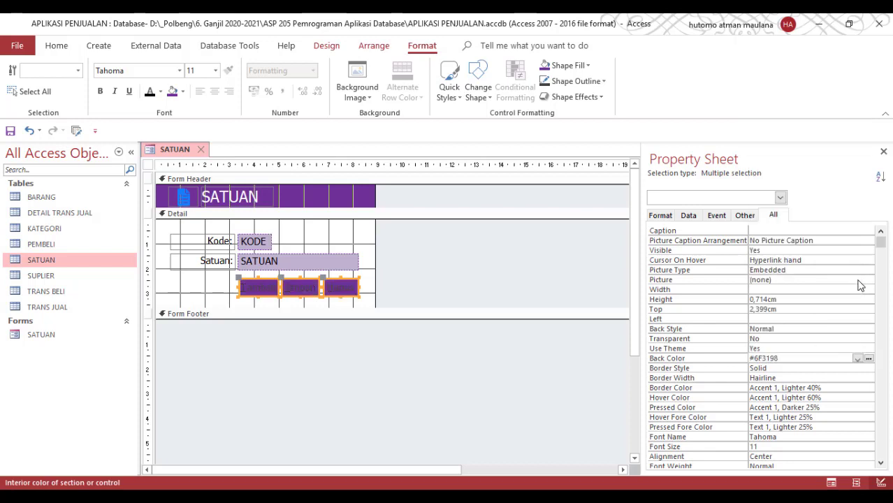
left_click(857, 358)
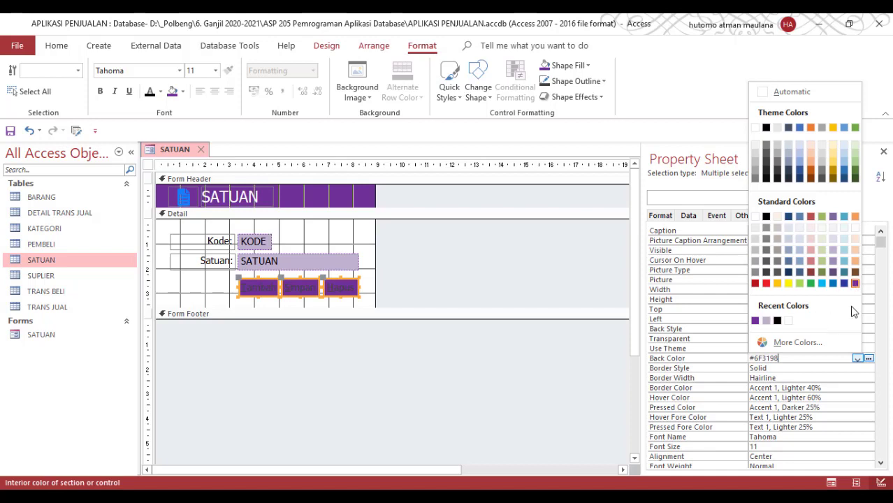
left_click(832, 370)
left_click(831, 368)
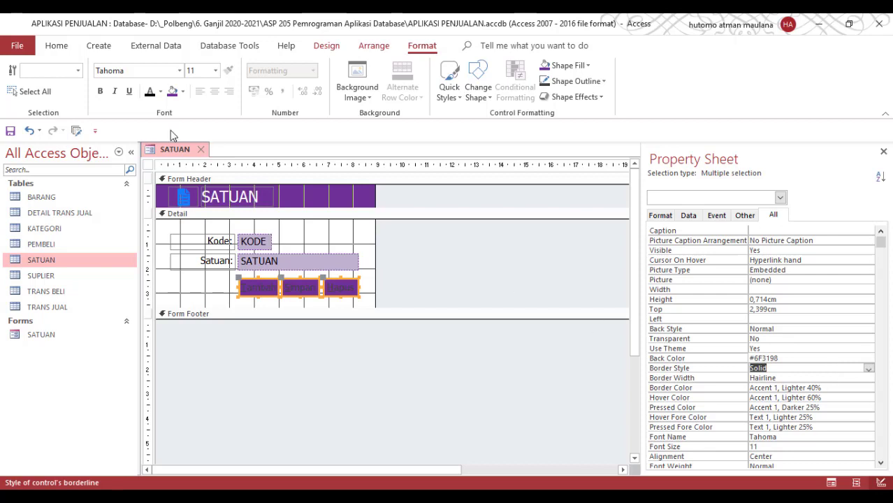
left_click(160, 94)
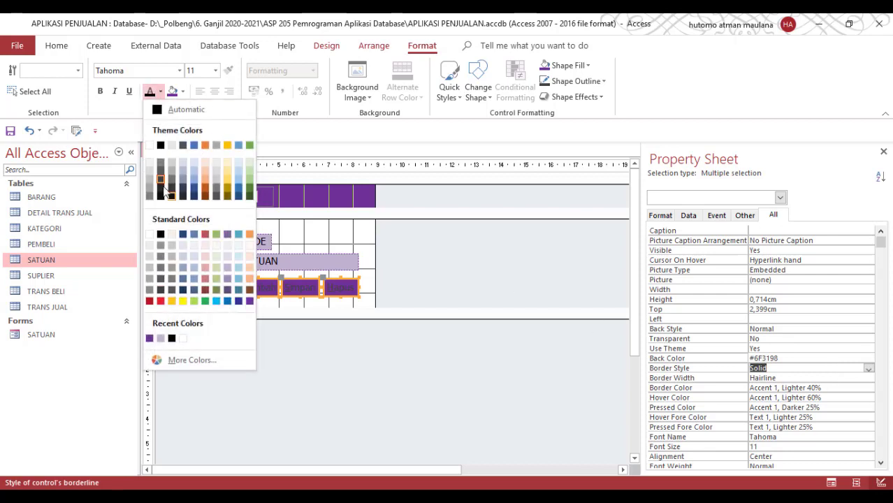
left_click(150, 145)
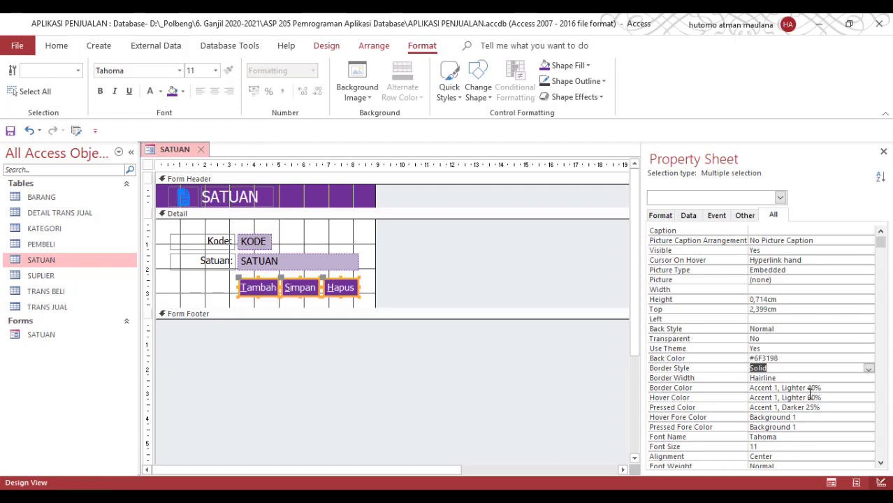
- Set the three buttons' hover colour to dark blue #2F3699 with white (Background 1) hover text, and preview the form
left_click(851, 396)
left_click(857, 396)
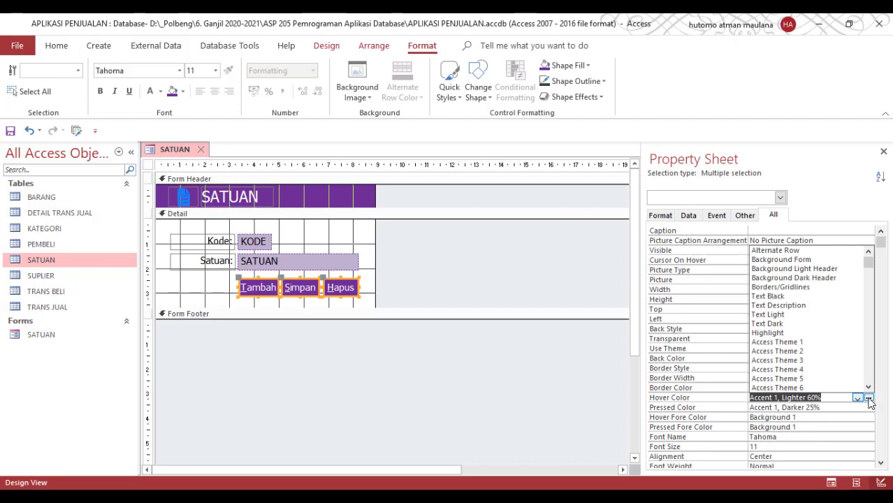
left_click(869, 397)
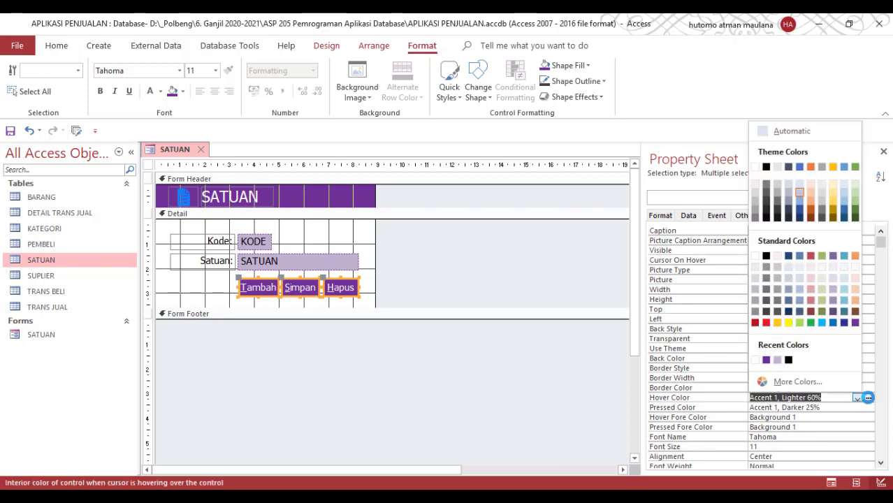
left_click(845, 323)
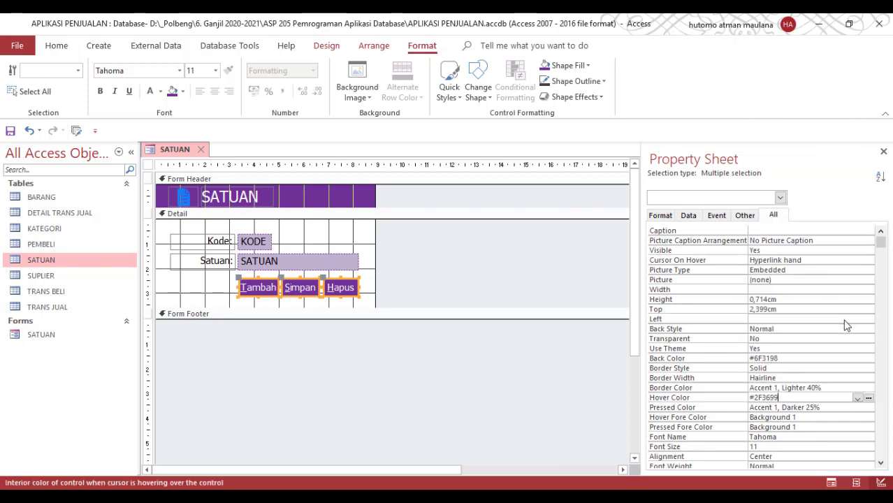
left_click(839, 417)
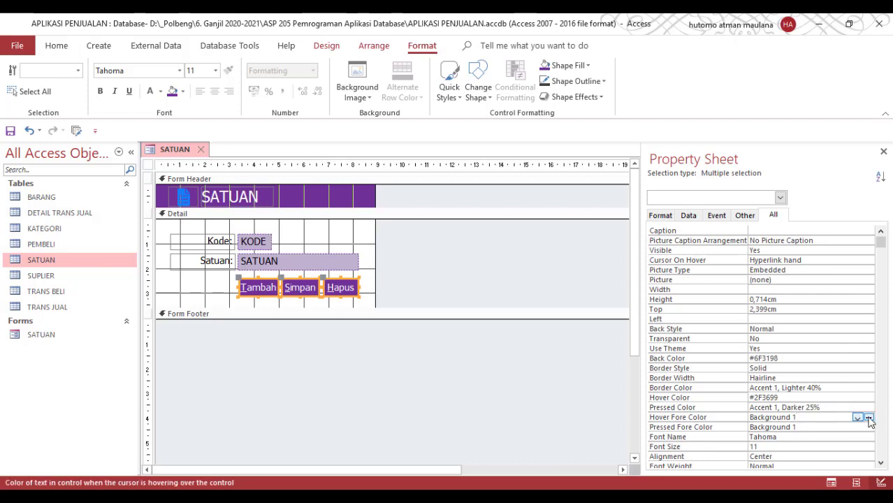
left_click(869, 417)
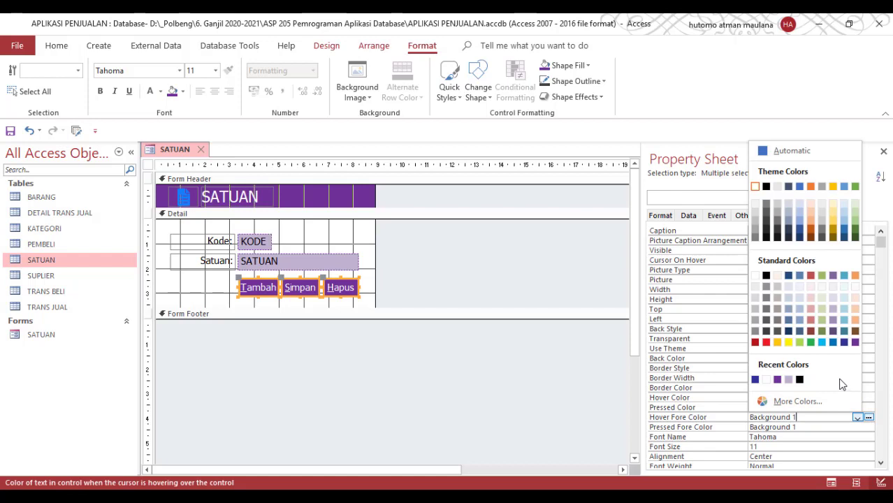
left_click(755, 189)
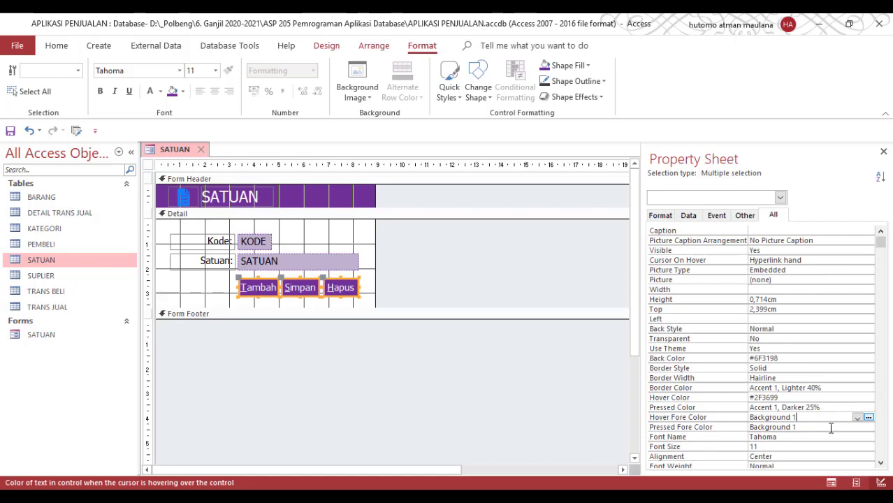
scroll(814, 429, "down", 2)
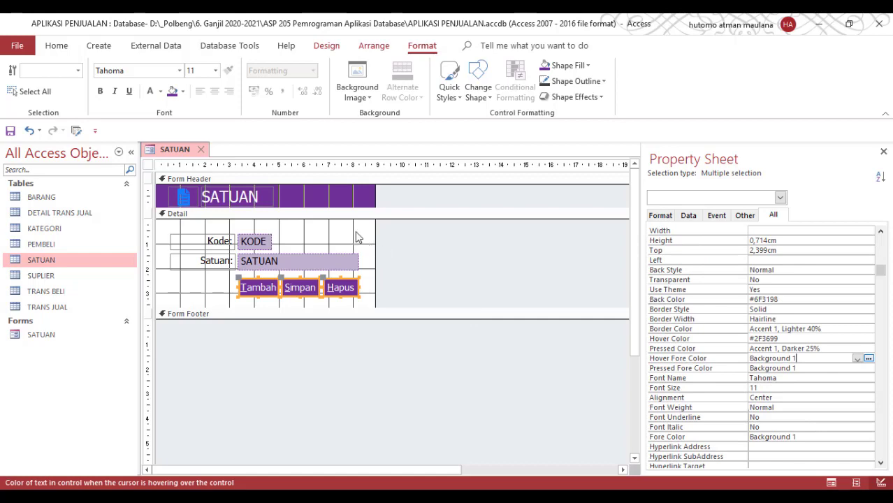
left_click(831, 482)
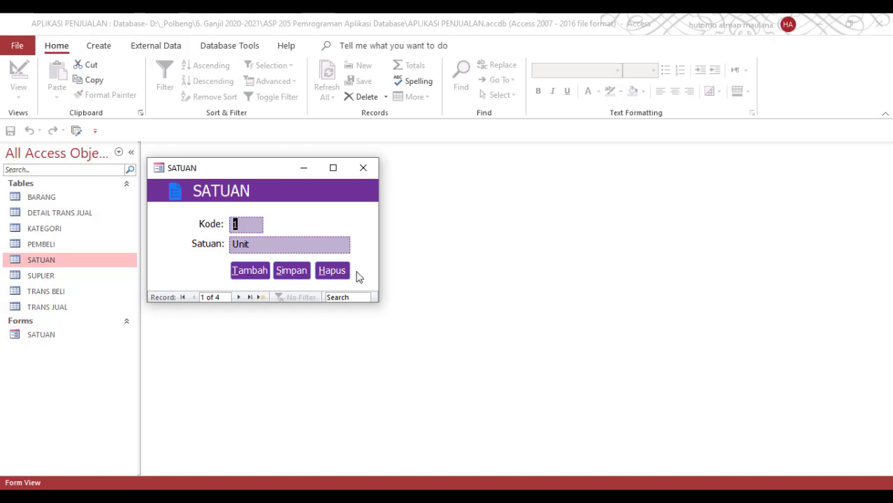
- Add a GoToControl action with control name SATUAN to the end of the Tambah button's On Click macro and close the macro
right_click(347, 215)
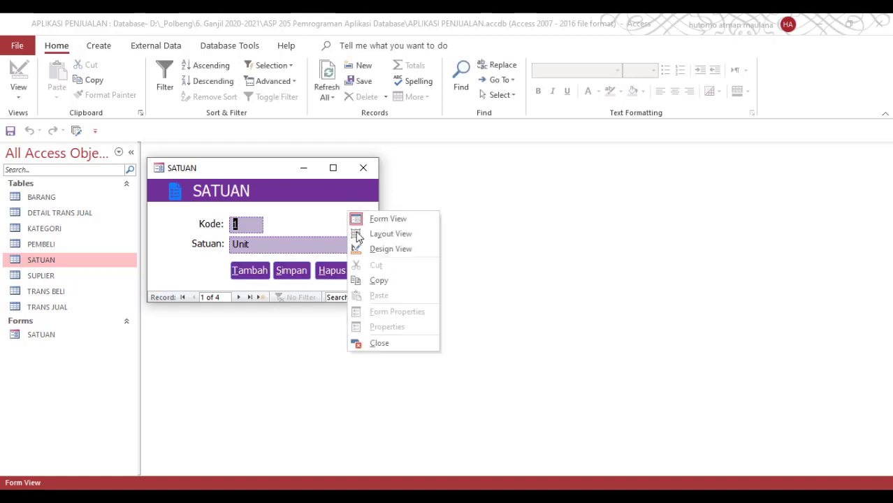
left_click(378, 250)
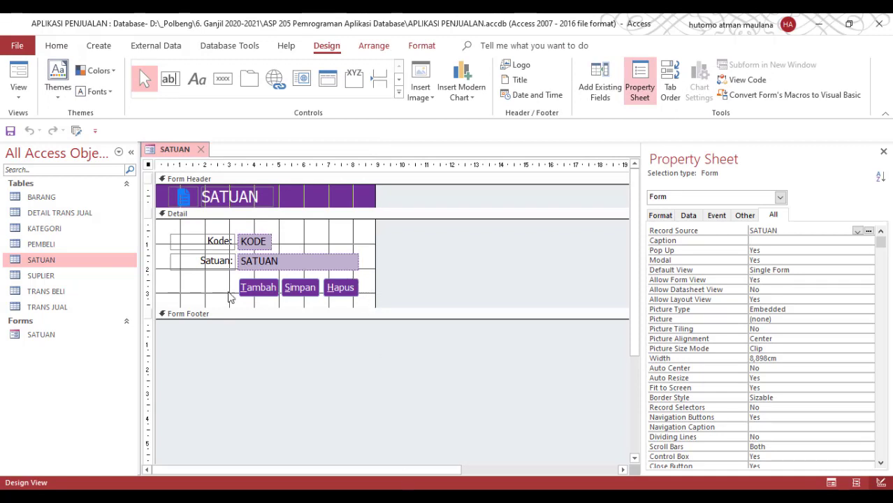
left_click(250, 287)
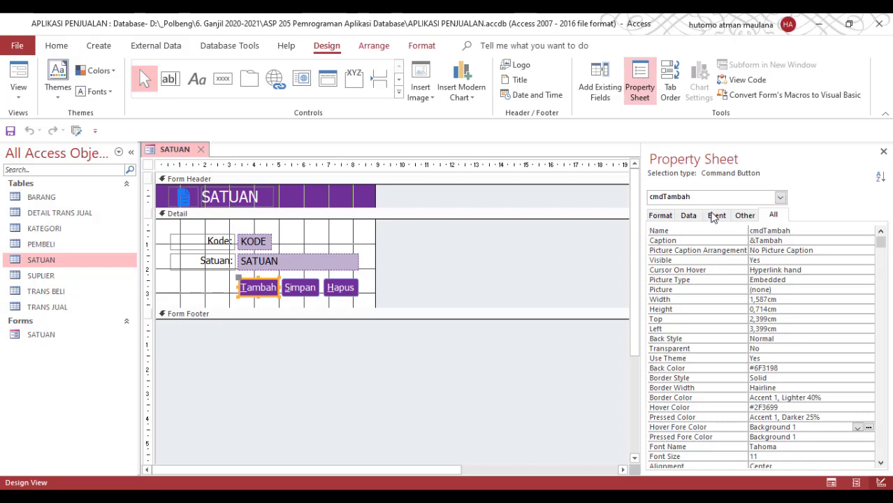
left_click(714, 218)
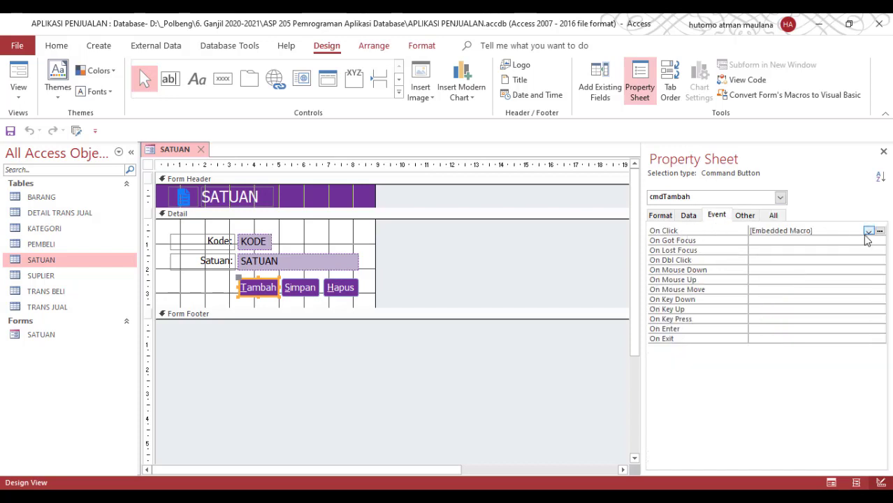
left_click(879, 231)
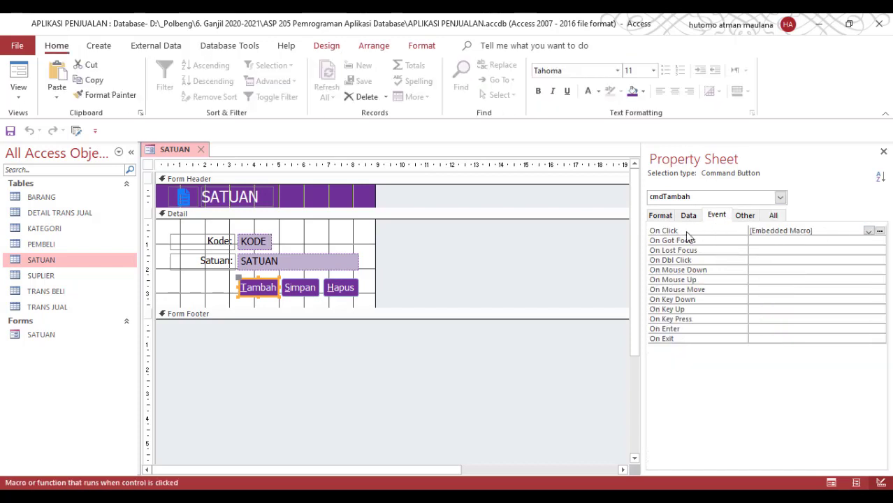
left_click(880, 232)
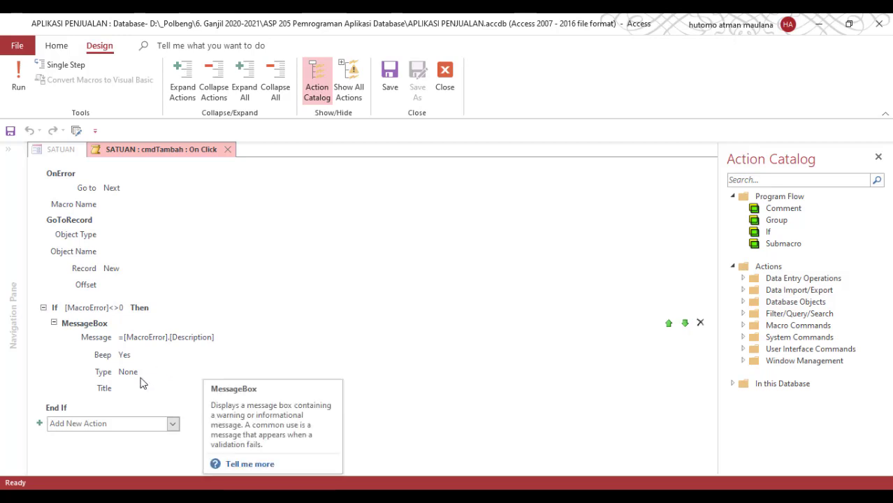
left_click(173, 424)
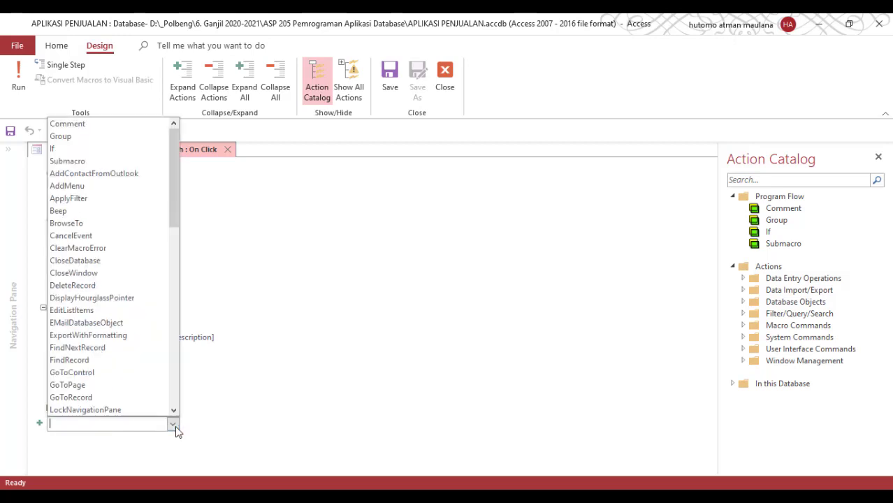
left_click(123, 376)
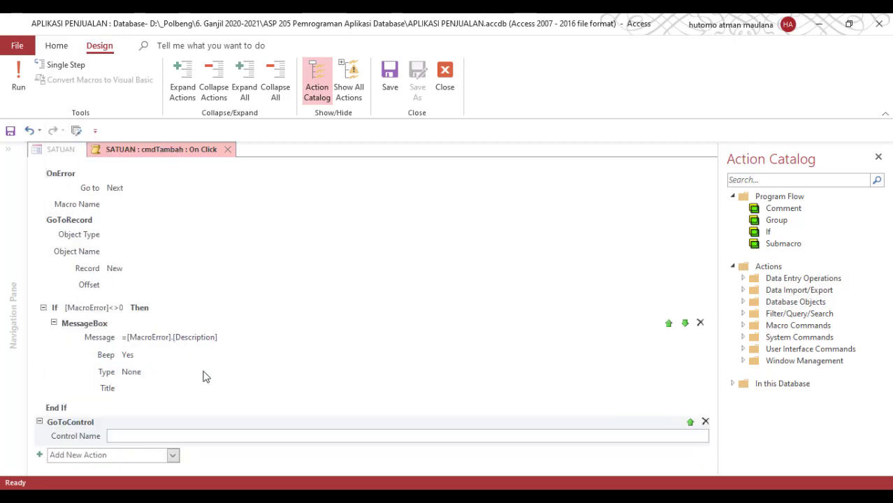
left_click(123, 436)
type("sat")
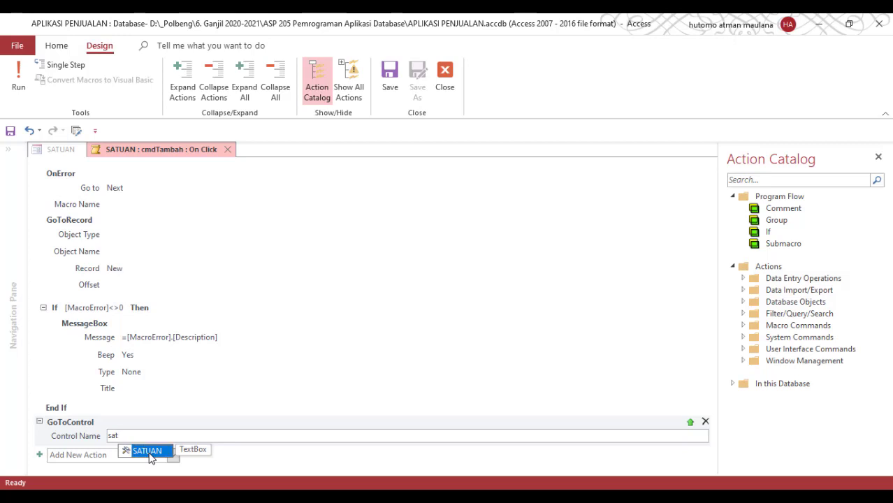
left_click(149, 452)
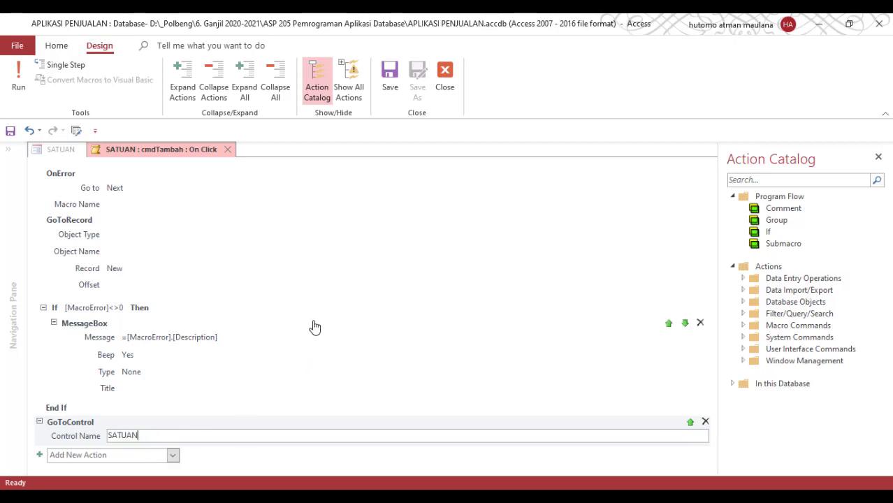
left_click(445, 77)
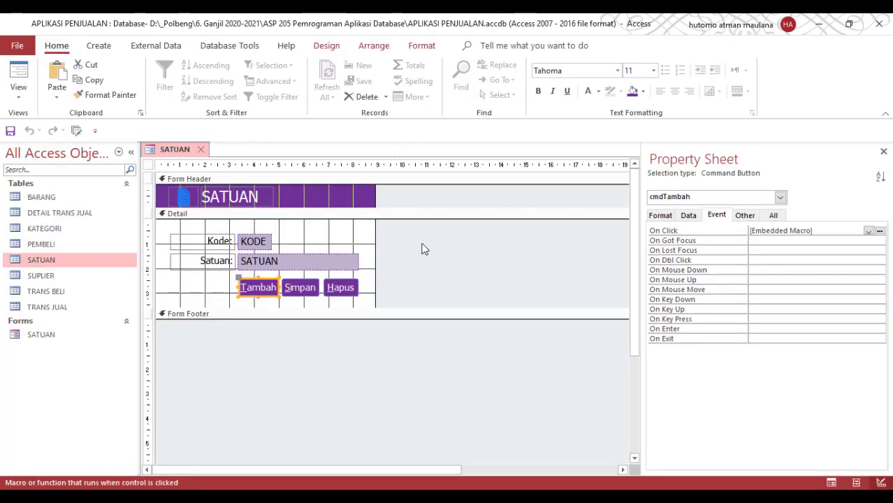
- Preview the SATUAN form in Form View and test the Tambah button by starting a new record
left_click(829, 483)
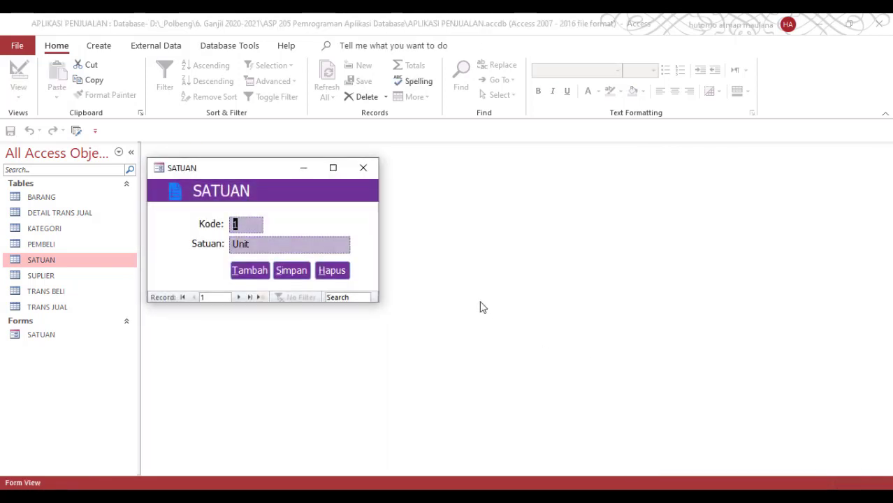
left_click(246, 271)
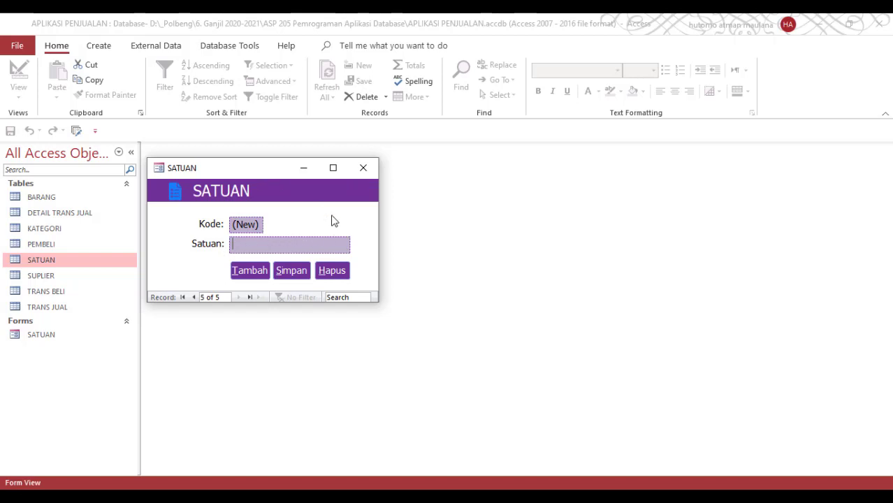
left_click(554, 497)
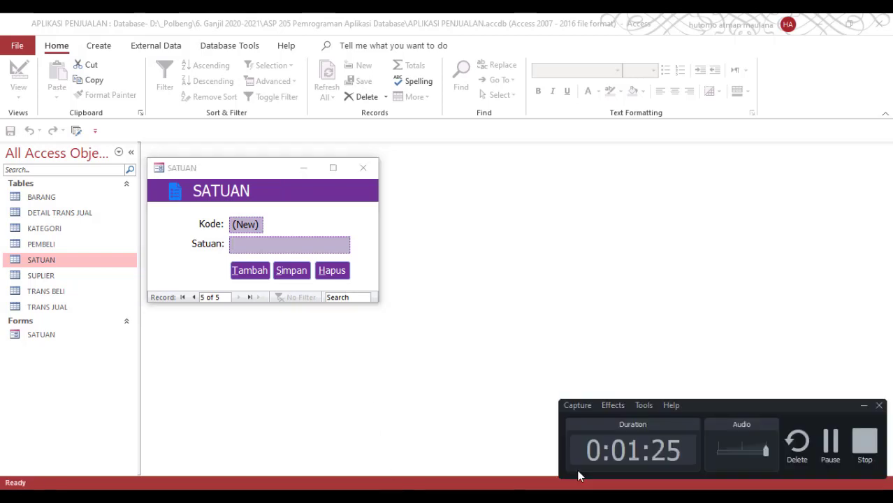
left_click(834, 443)
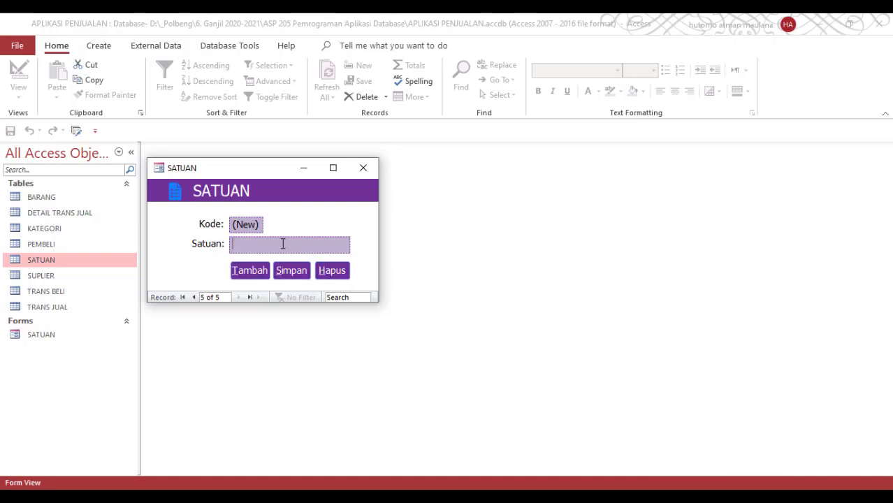
- Enter tes as the new record's Satuan, and try minimizing and restoring the form window
type("tes")
left_click(303, 172)
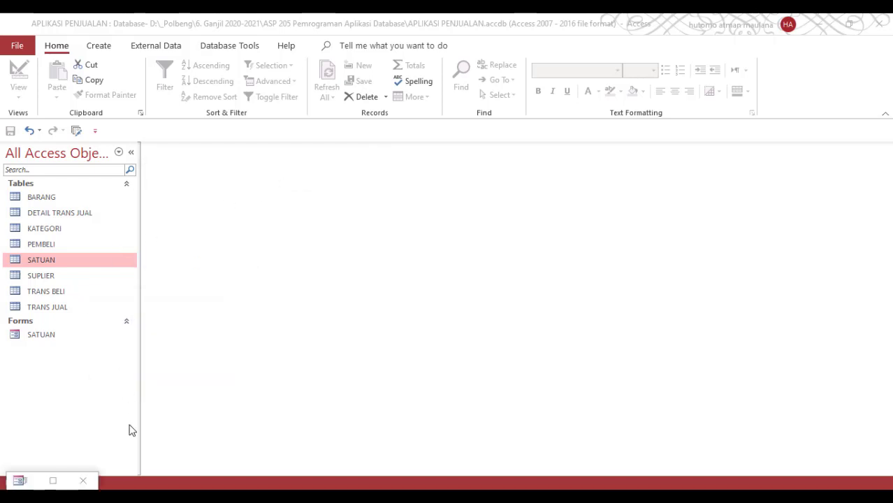
left_click(53, 480)
left_click(847, 21)
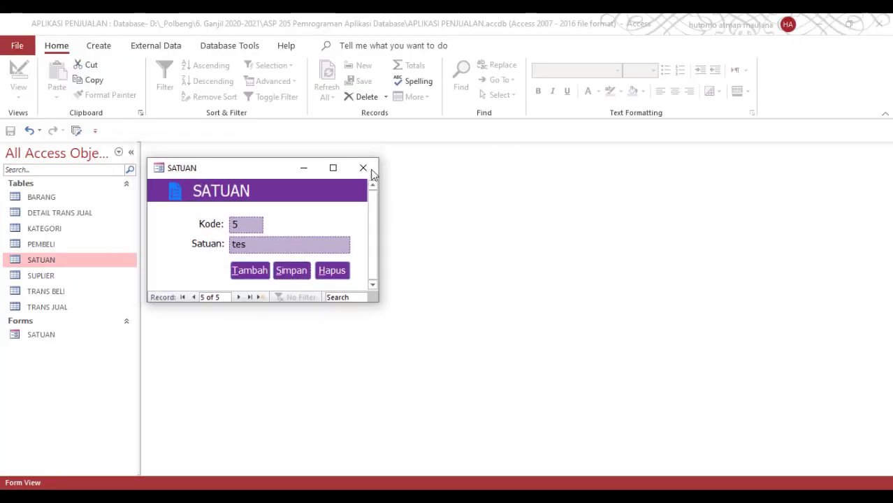
- Close the SATUAN form, saving its design changes, and check the new record in the SATUAN table
left_click(363, 168)
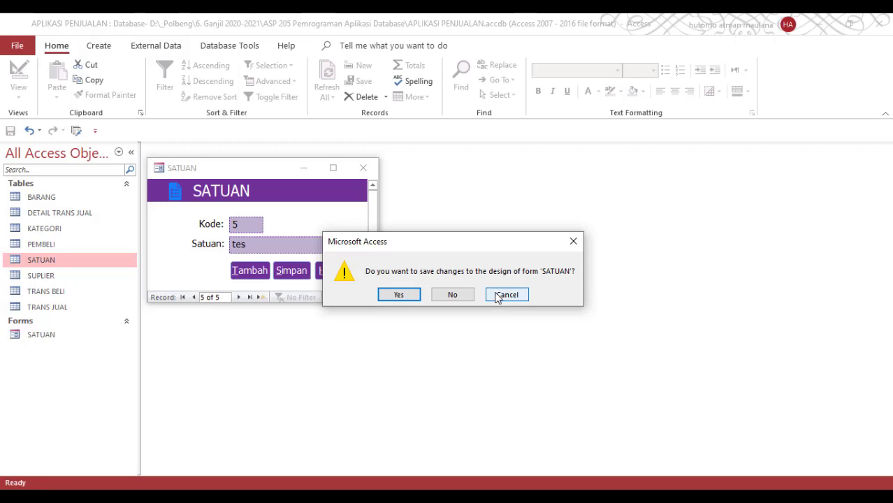
left_click(399, 295)
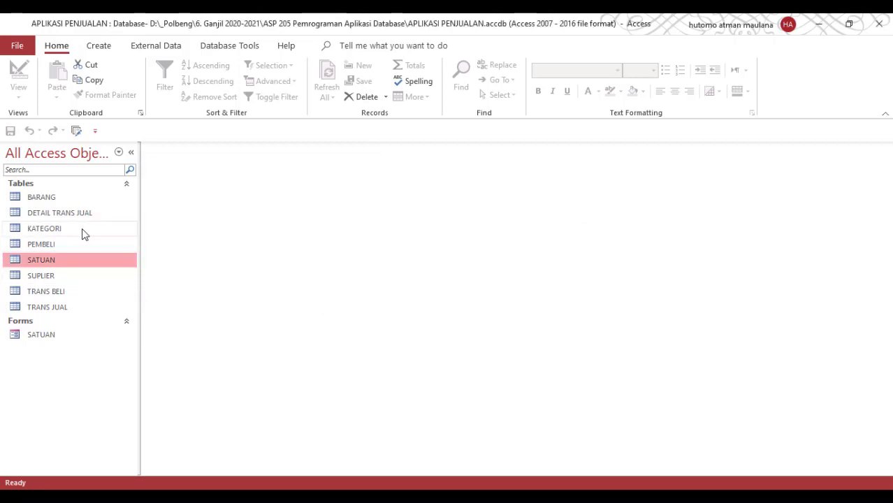
double_click(56, 260)
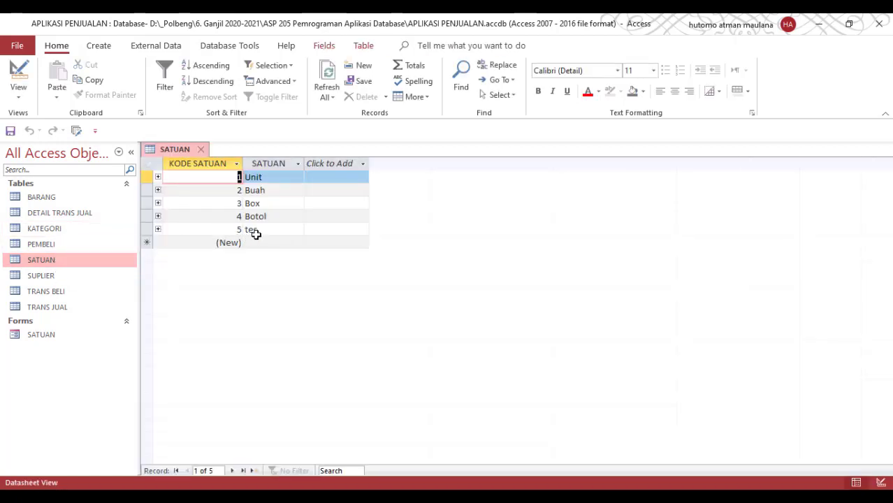
left_click(201, 149)
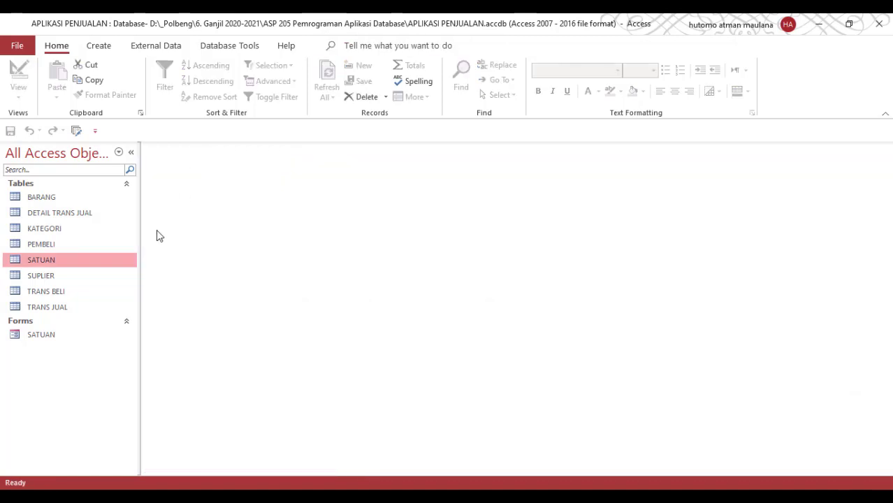
- Reopen the SATUAN form and delete the tes record with the Hapus button, confirming the deletion
double_click(49, 335)
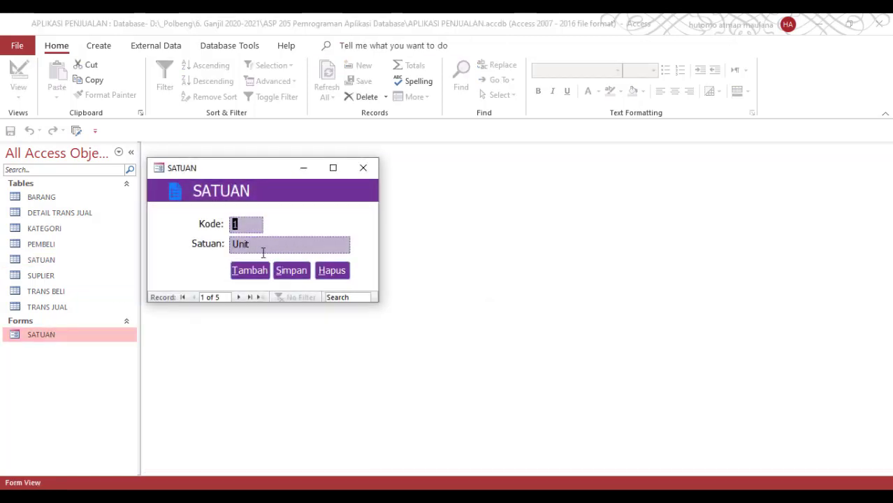
left_click(250, 298)
left_click(336, 272)
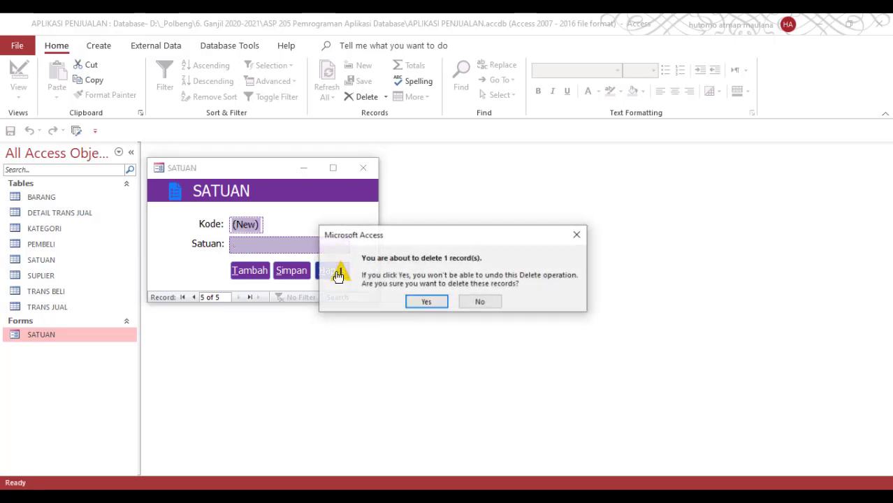
left_click(432, 304)
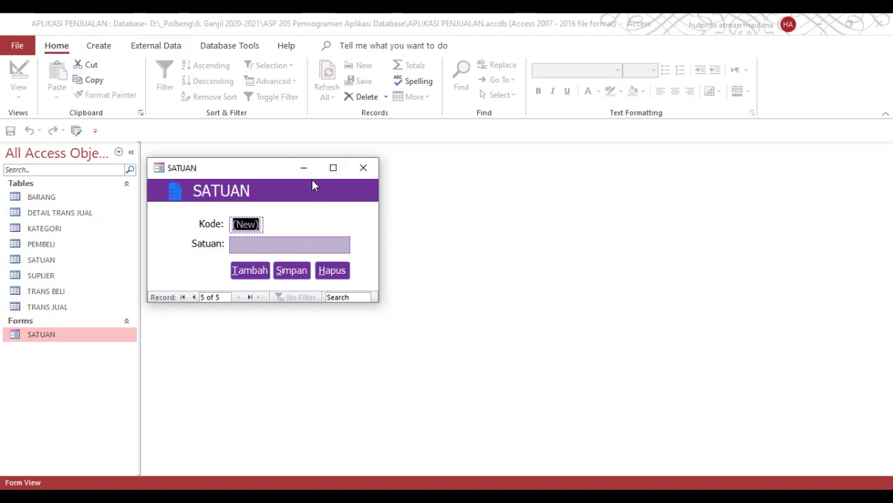
- Test the Simpan button on the blank record, close the form, and check the SATUAN table for the deletion
left_click(291, 272)
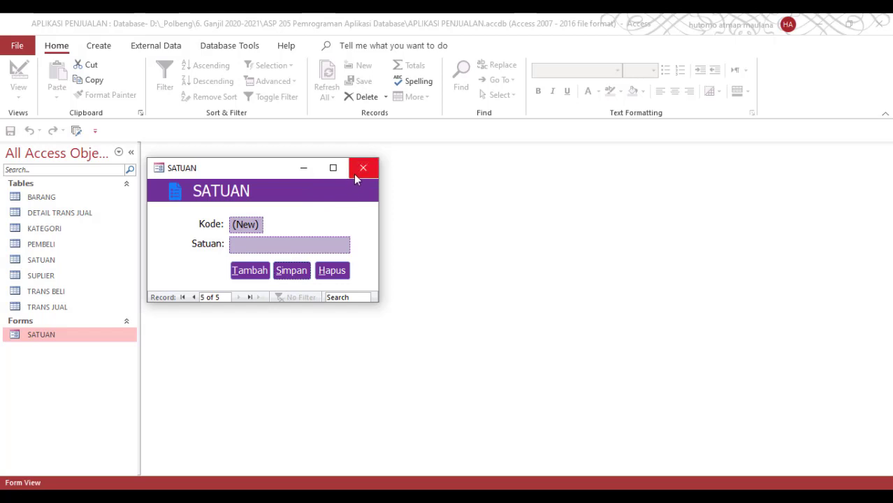
left_click(303, 169)
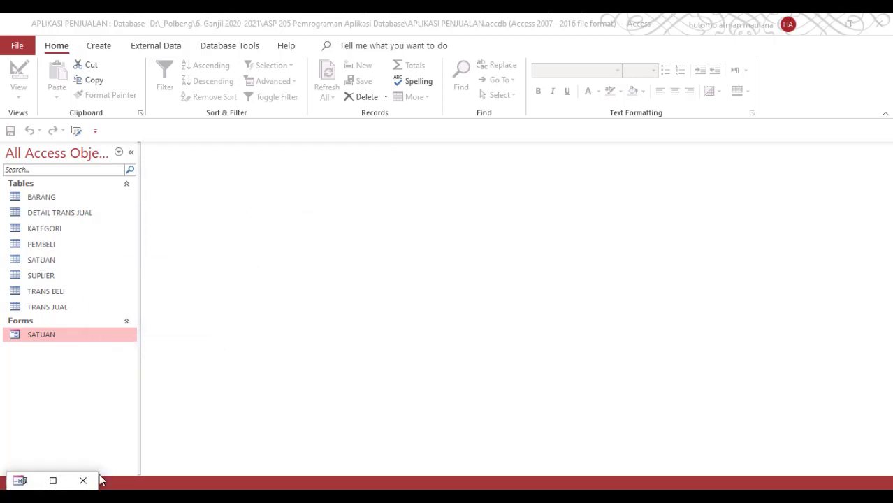
left_click(52, 481)
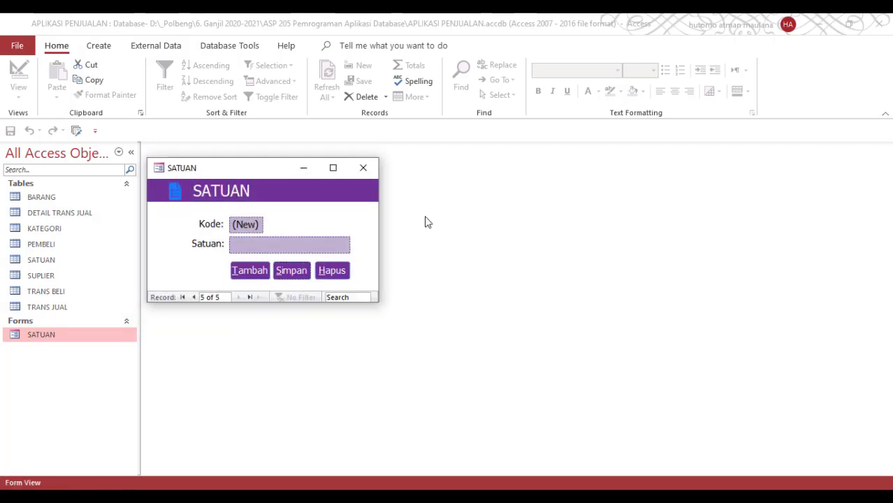
left_click(364, 169)
left_click(56, 259)
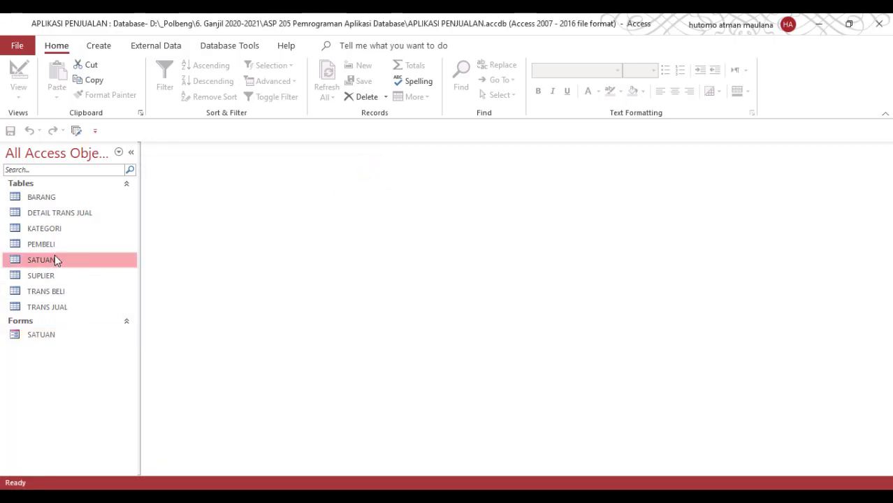
double_click(56, 259)
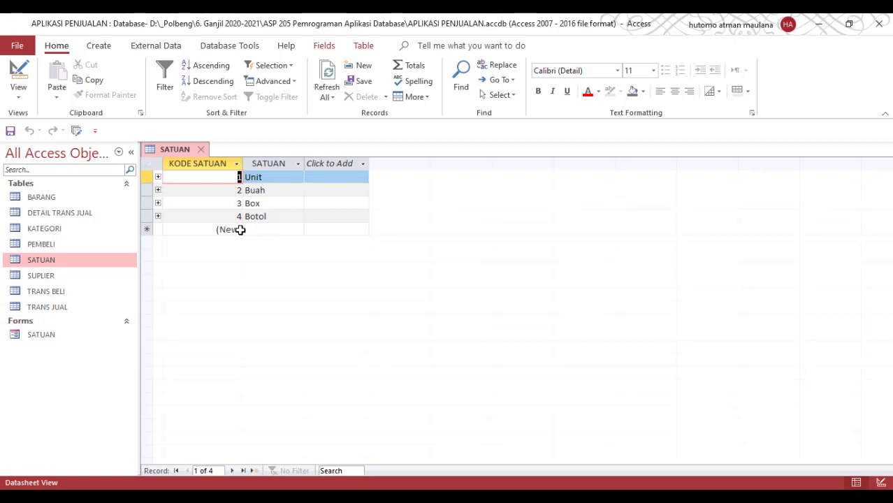
left_click(201, 149)
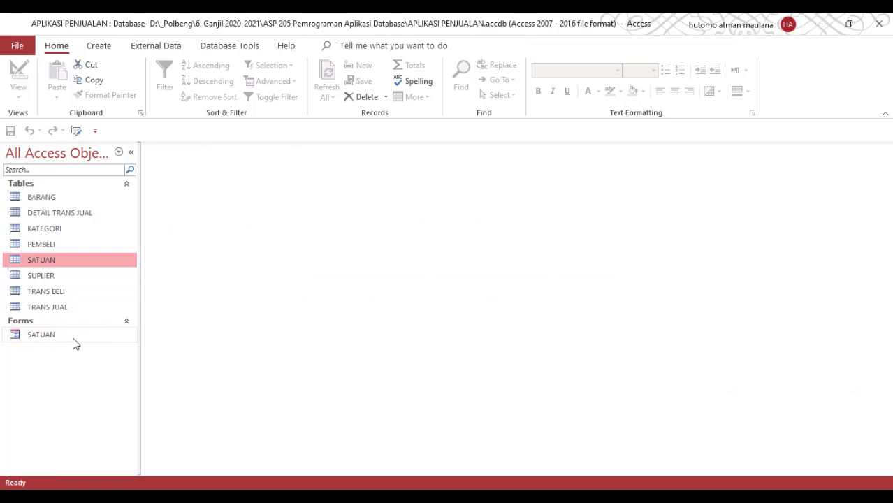
- Add a record with Satuan tes using the form's Tambah and Simpan buttons, and check it in the SATUAN table
double_click(53, 338)
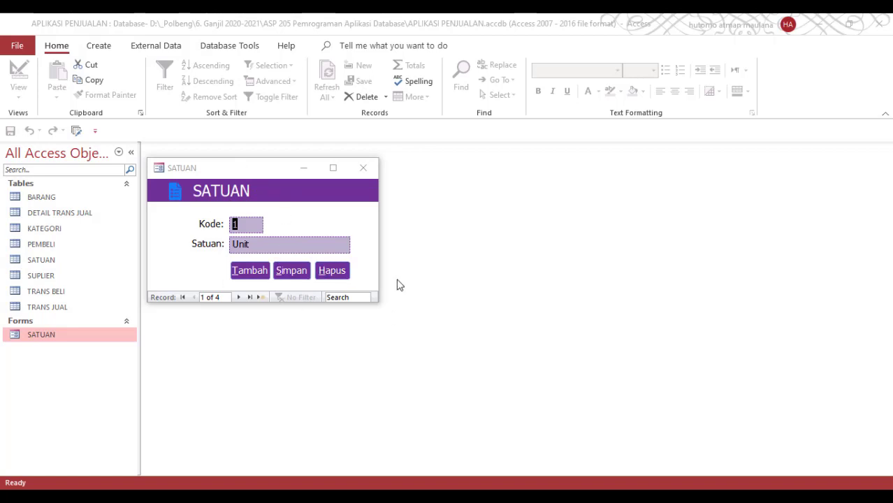
left_click(249, 273)
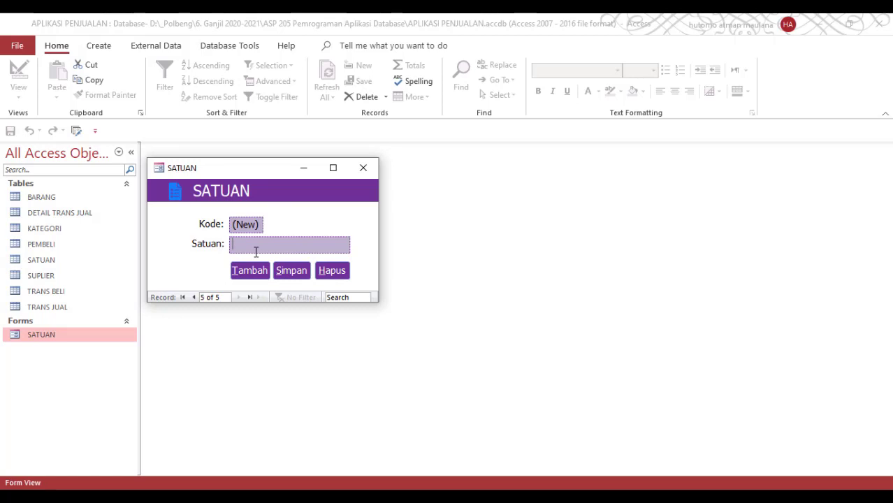
type("tes")
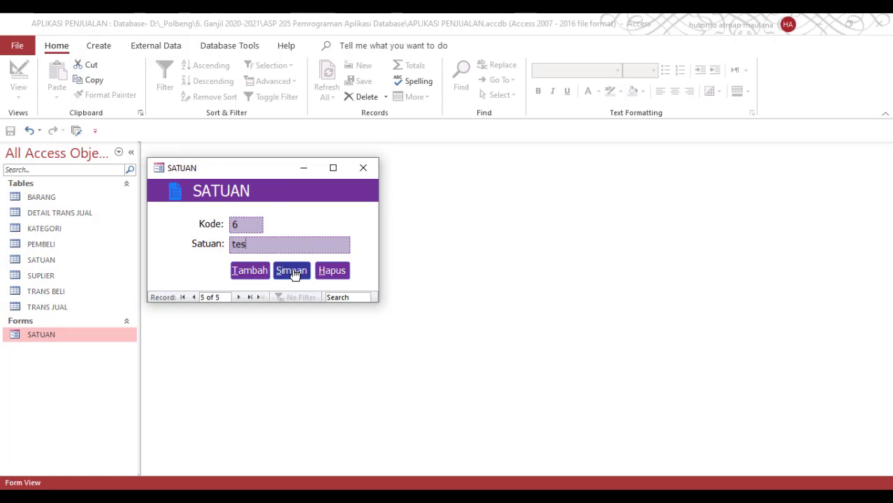
left_click(294, 272)
left_click(361, 167)
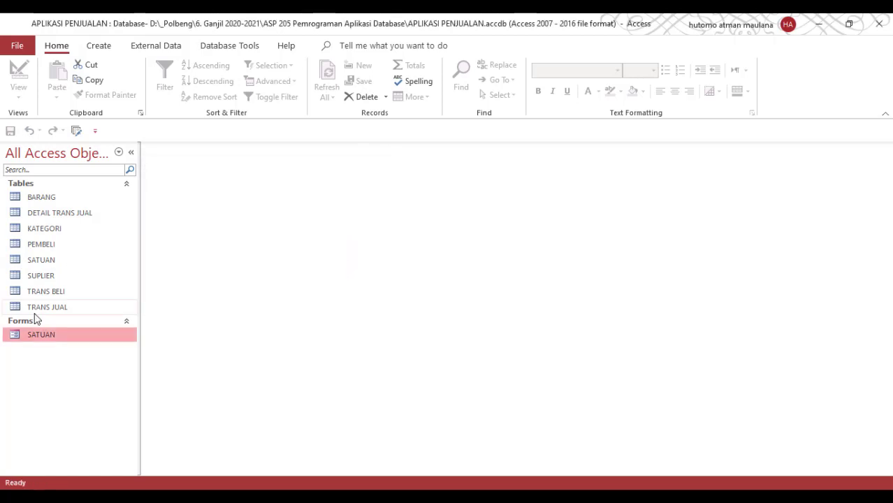
left_click(40, 263)
double_click(40, 263)
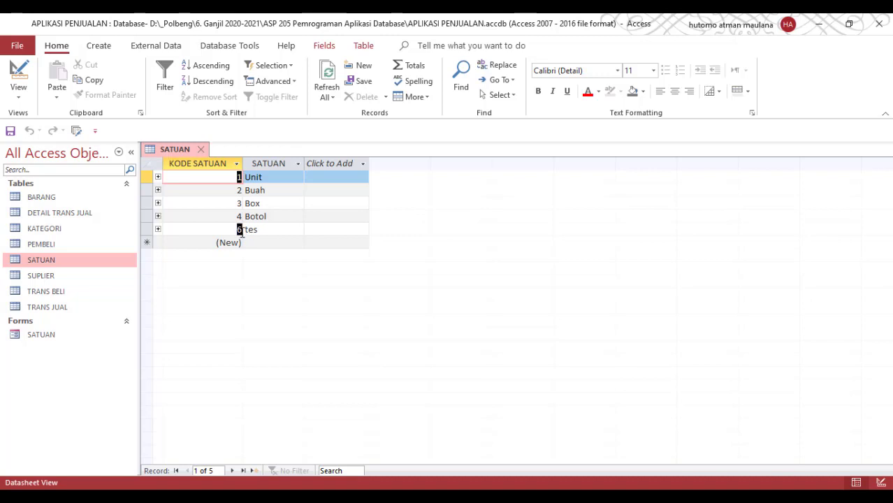
- Try to clear the KODE SATUAN value of the tes record in the SATUAN table, then close the table
left_click(241, 230)
key("BackSpace")
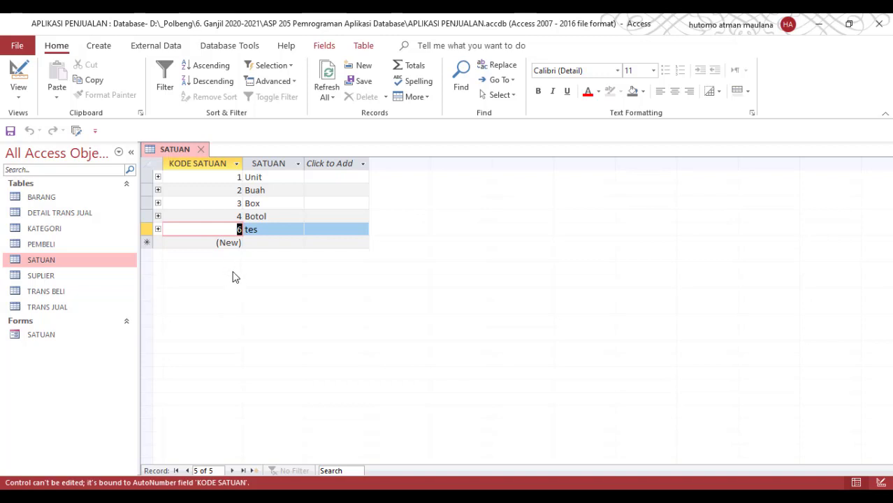
left_click(254, 230)
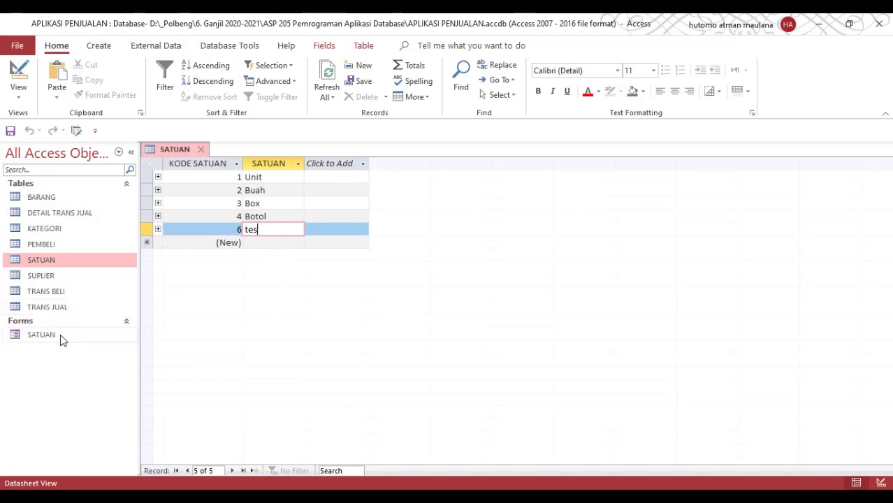
left_click(200, 149)
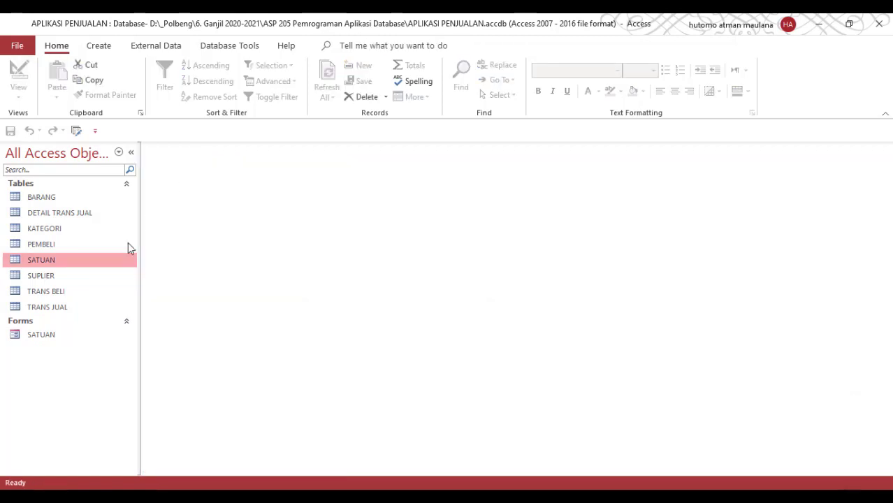
- Open the SATUAN form at its last record, trigger the Hapus button, and decline the deletion
left_click(49, 338)
double_click(49, 338)
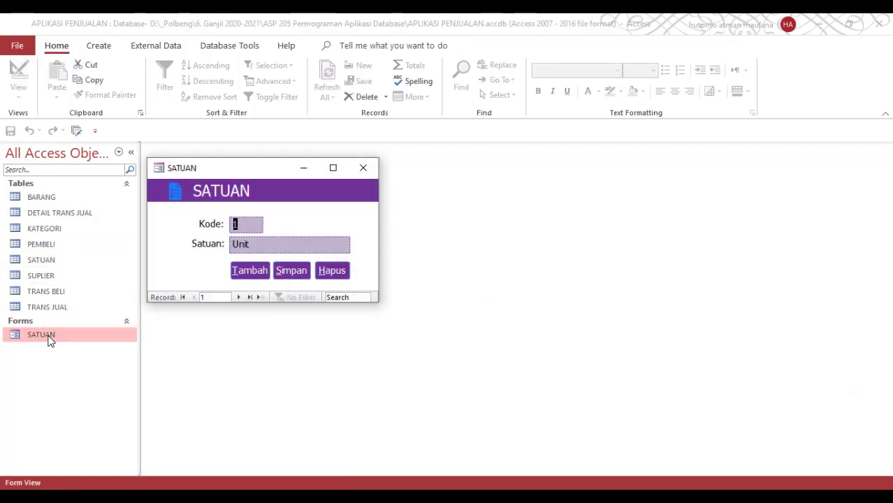
left_click(249, 298)
left_click(331, 262)
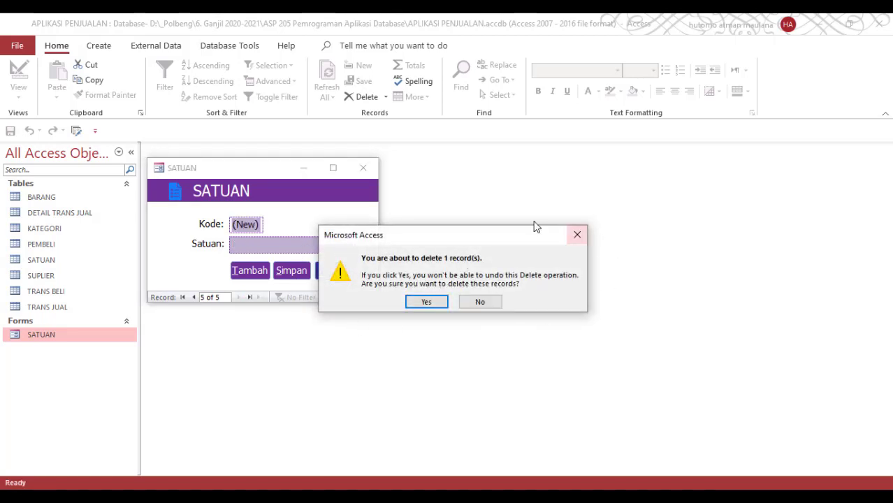
left_click(487, 304)
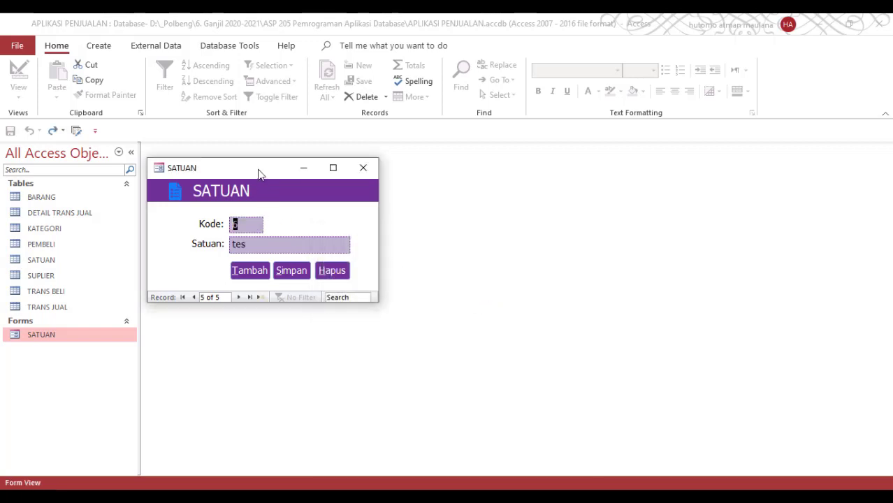
- Switch the SATUAN form to Design View and select the whole Form in the property sheet
left_click_drag(259, 173, 261, 160)
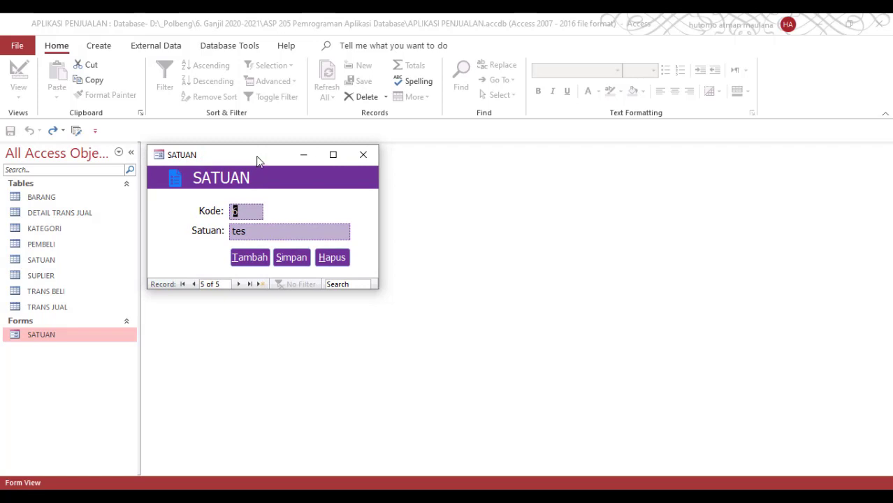
right_click(257, 160)
left_click(306, 248)
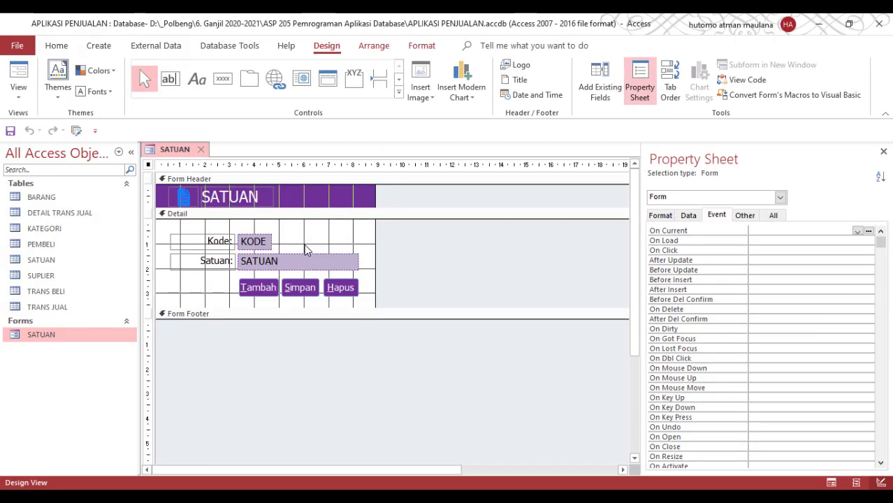
left_click(356, 238)
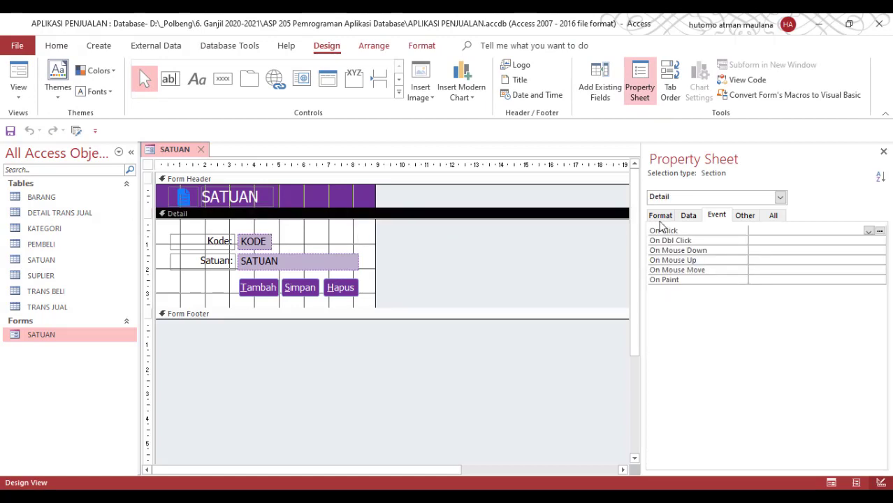
left_click(780, 197)
left_click(690, 254)
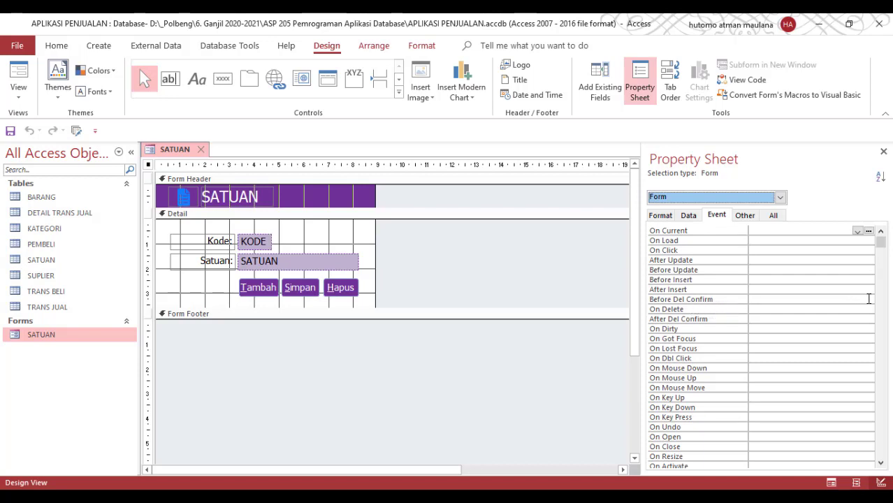
- Create an event procedure for the form's Before Del Confirm event with the Code Builder
left_click(869, 299)
left_click(869, 300)
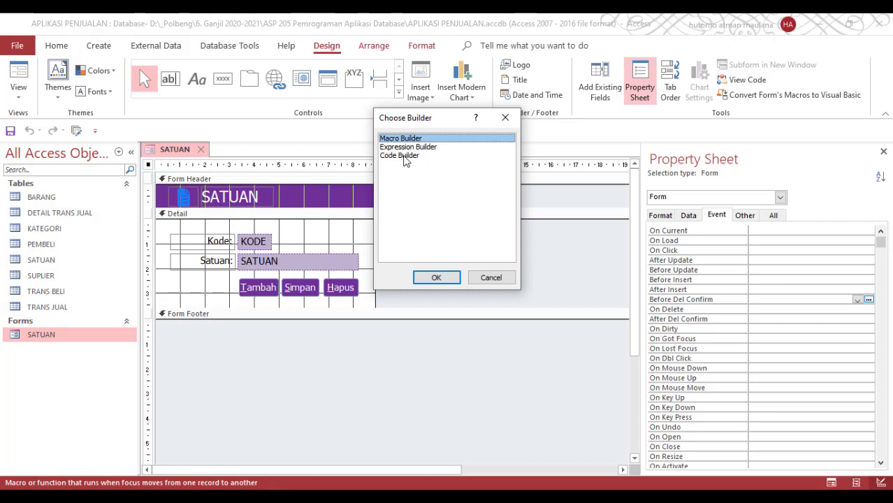
left_click(489, 277)
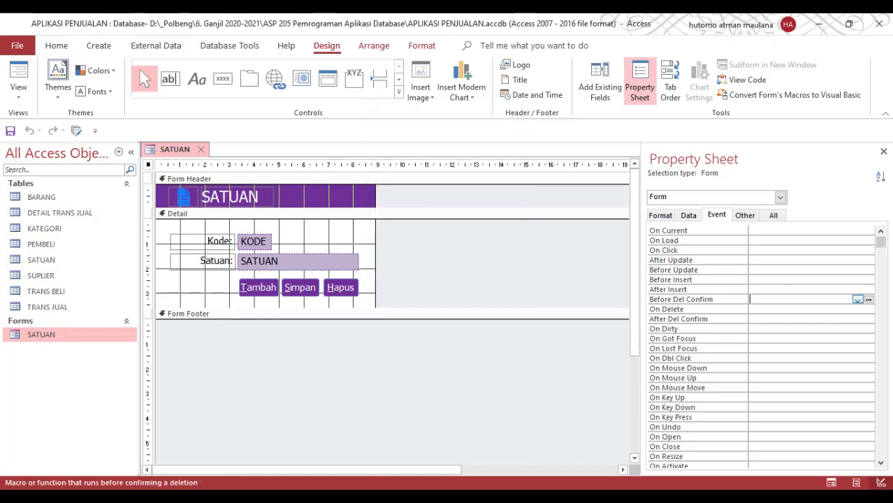
left_click(869, 300)
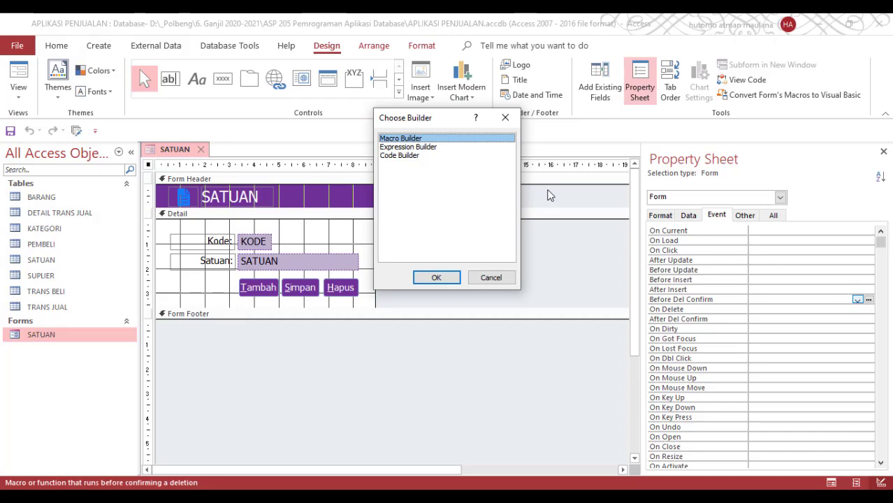
double_click(397, 155)
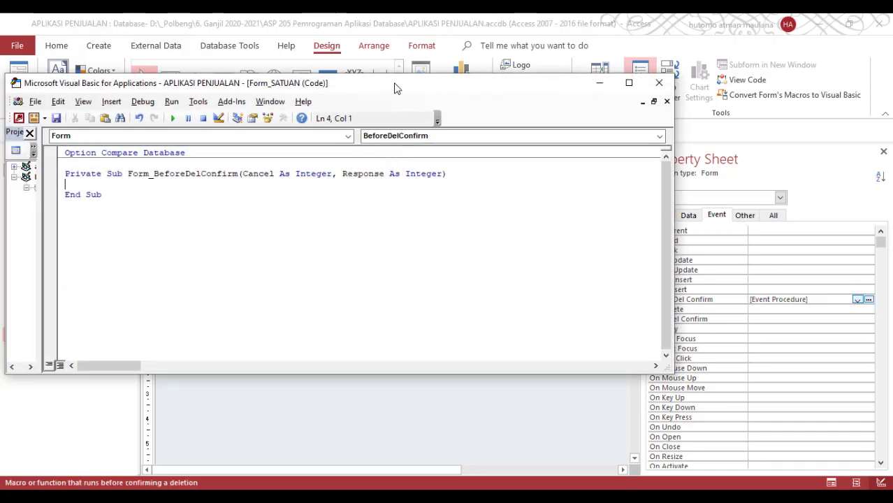
left_click_drag(395, 85, 391, 31)
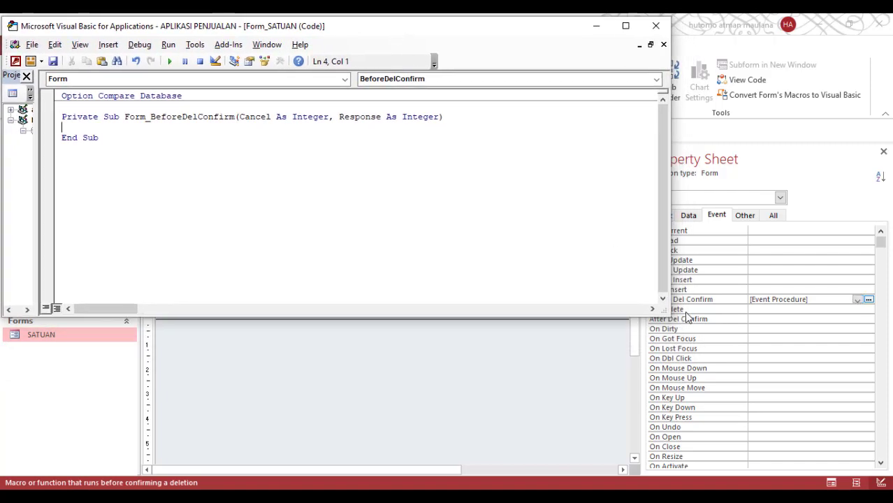
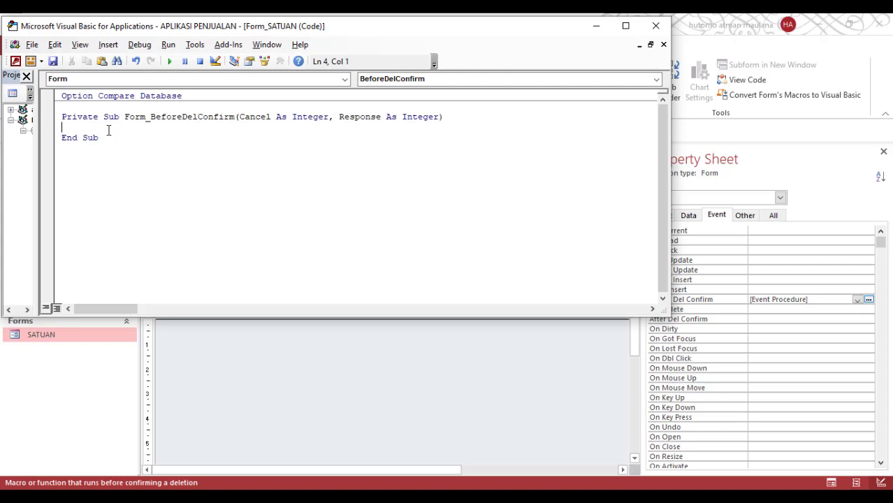
- Add the line Response = 0 to the Form_BeforeDelConfirm procedure
type("Response=")
key("BackSpace")
type("= 0")
key("Return")
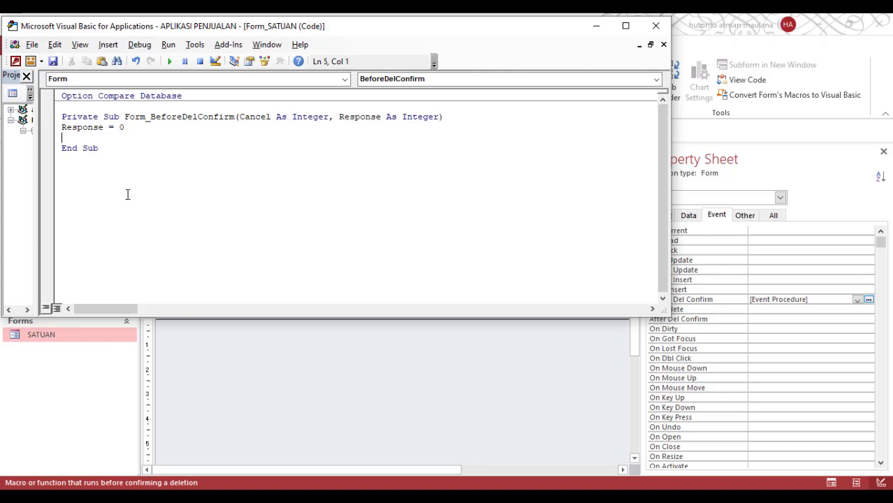
- Start an If MsgBox condition with the prompt "Apakah Anda yakin ingin menghapus data?" under the Response line
type("if msgbox(")
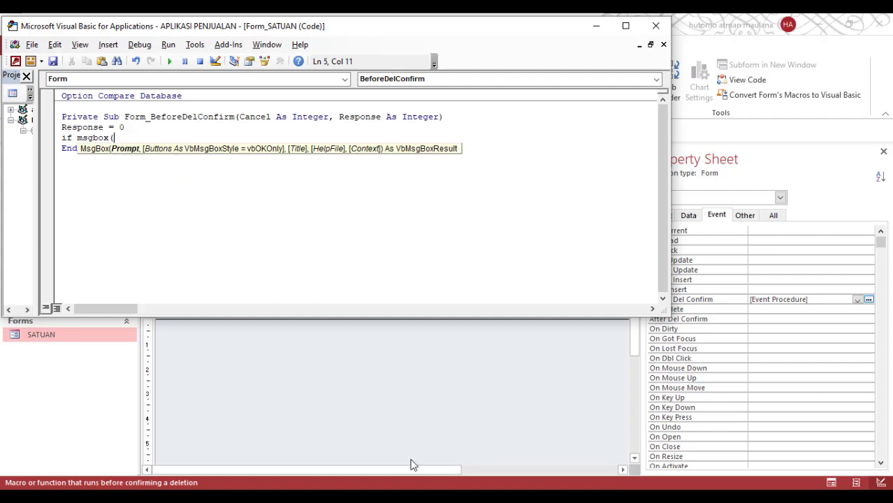
left_click(118, 152)
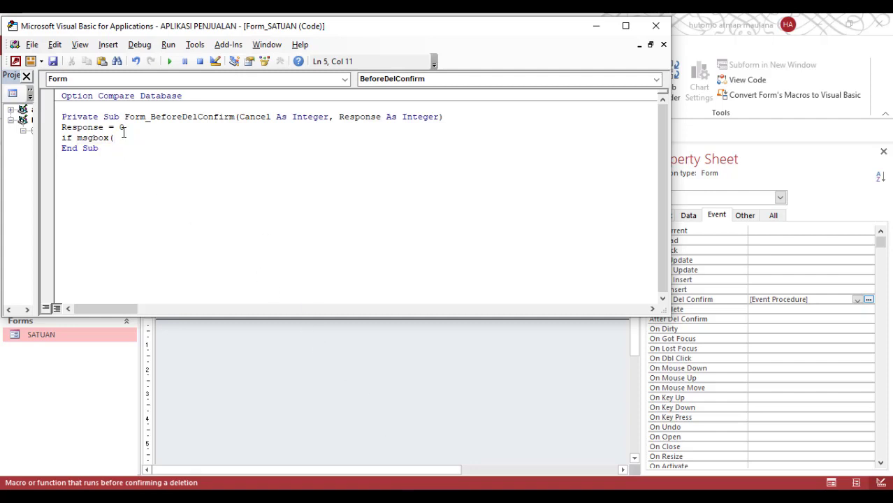
type("\"")
key("BackSpace")
type("\"Apakah Andayakin ingin mengh")
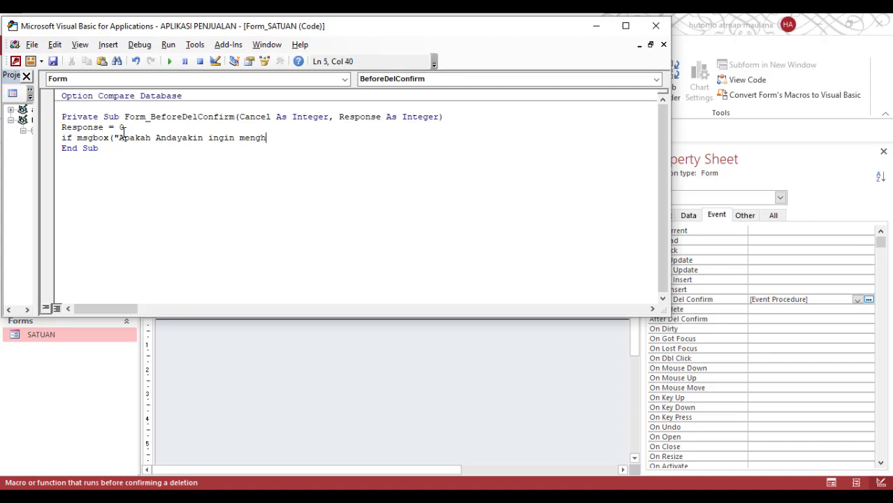
type("apus data?")
left_click(176, 139)
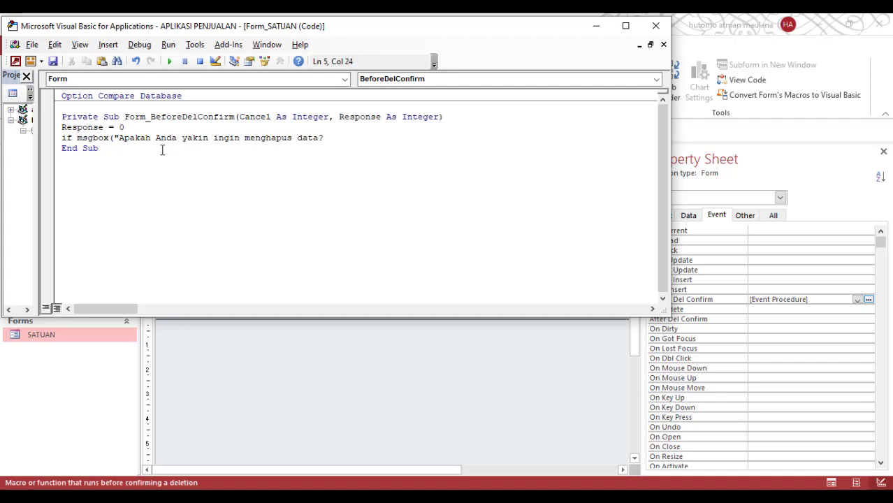
left_click(334, 139)
type("\",")
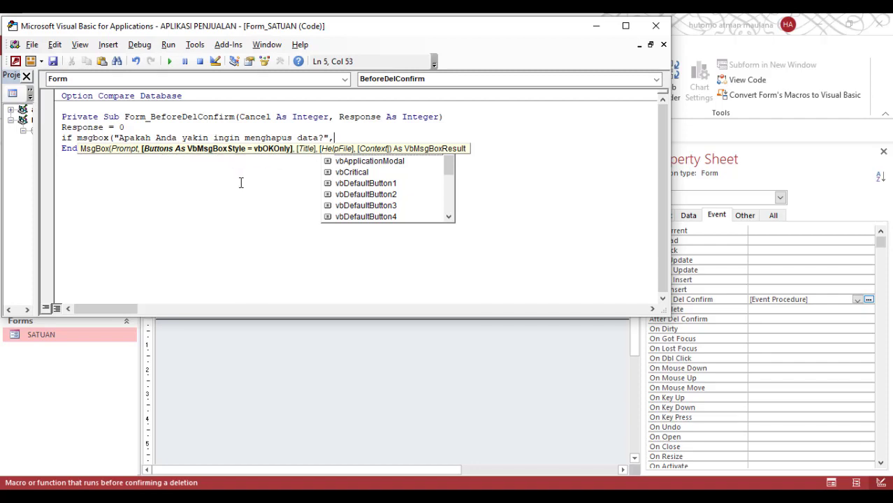
- Give the message box the vbYesNo buttons and the title "Hapus Data"
type("v")
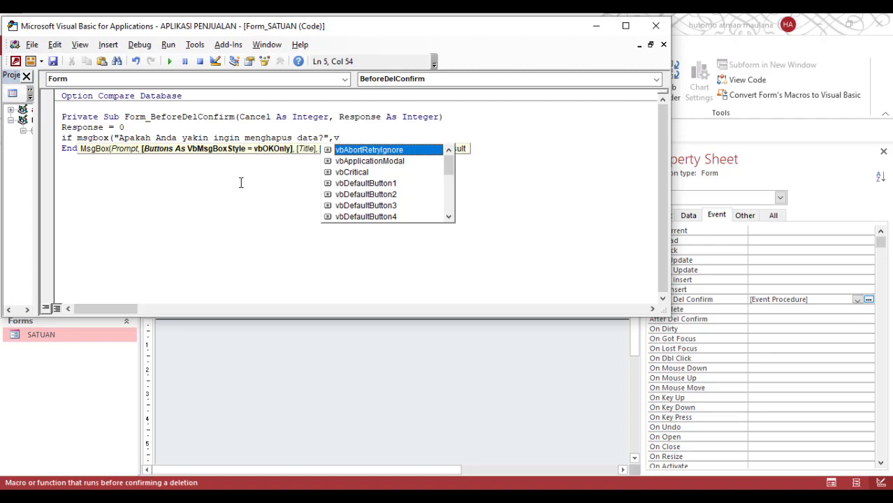
type("bY")
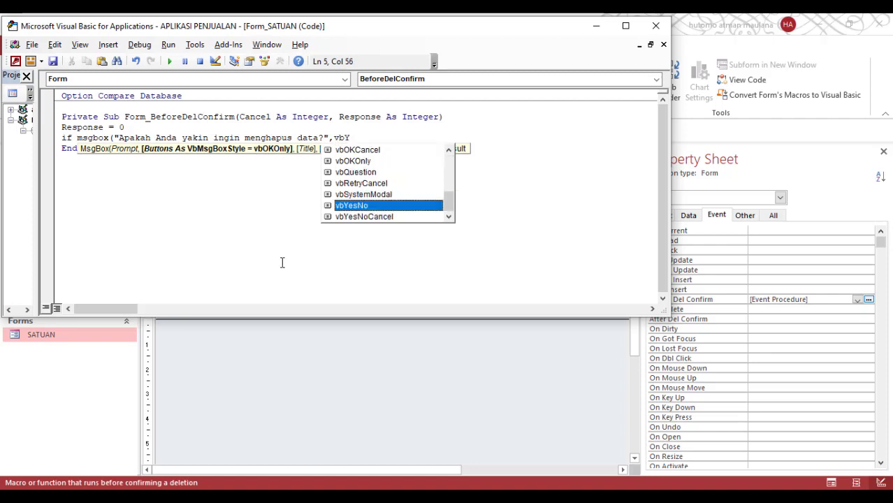
double_click(359, 207)
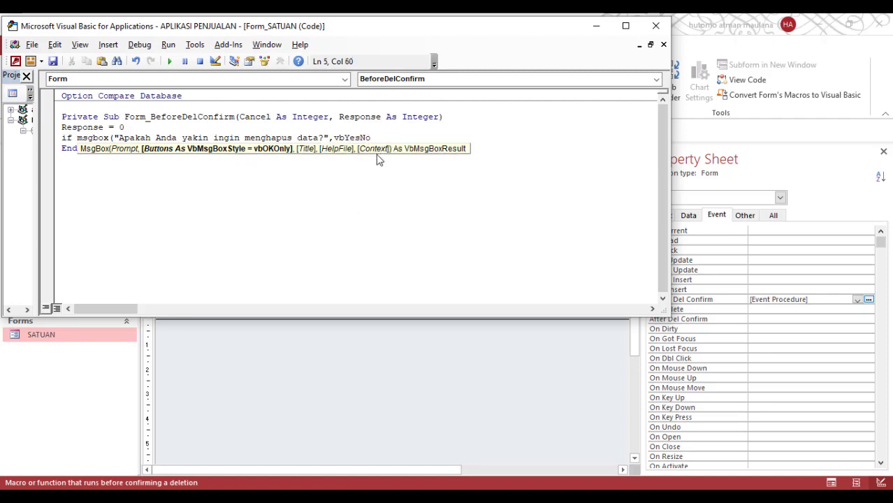
type(",")
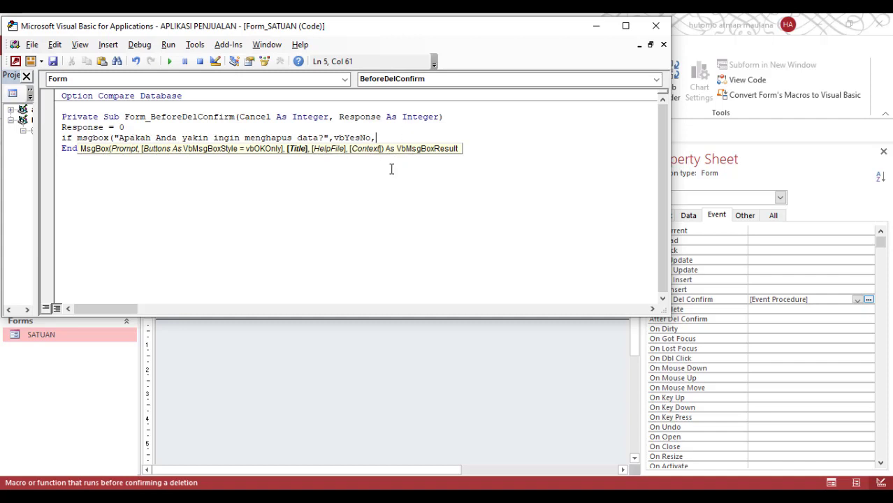
type("H")
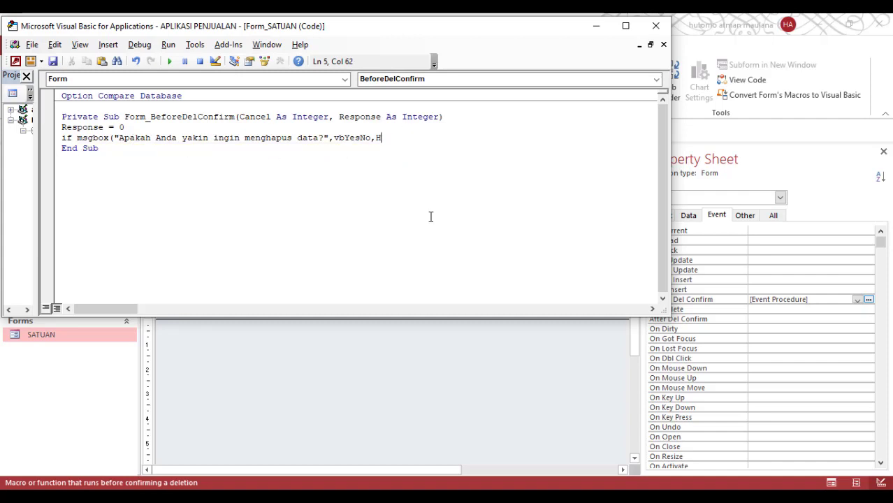
key("BackSpace")
type("\"Hapus Data\"")
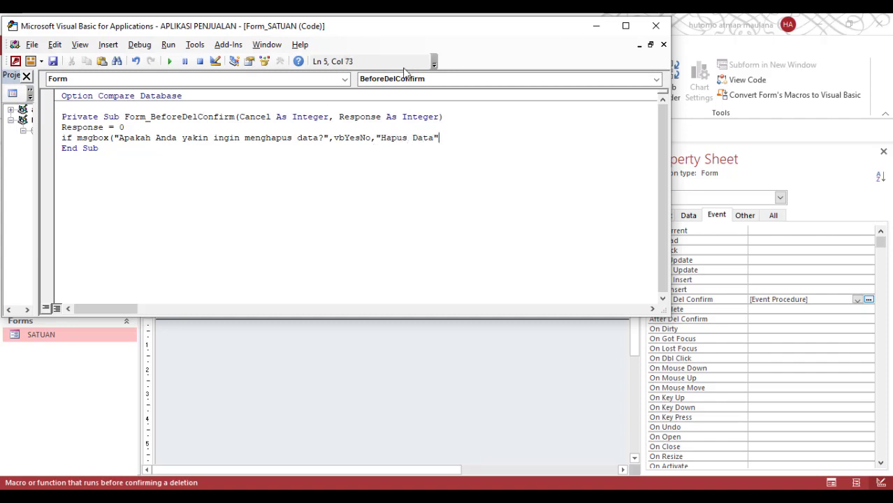
- Complete the If condition with = vbYes Then and set Cancel = 0 in that branch
type(")=")
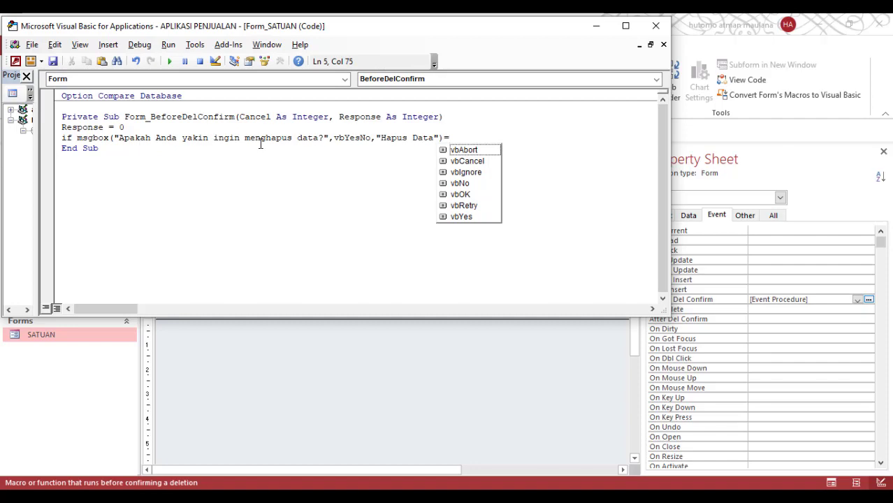
double_click(461, 217)
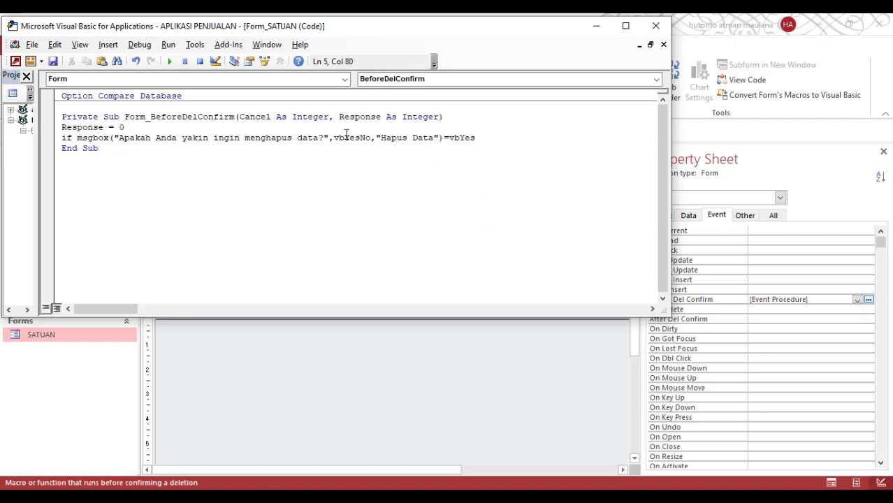
type("then")
key("Return")
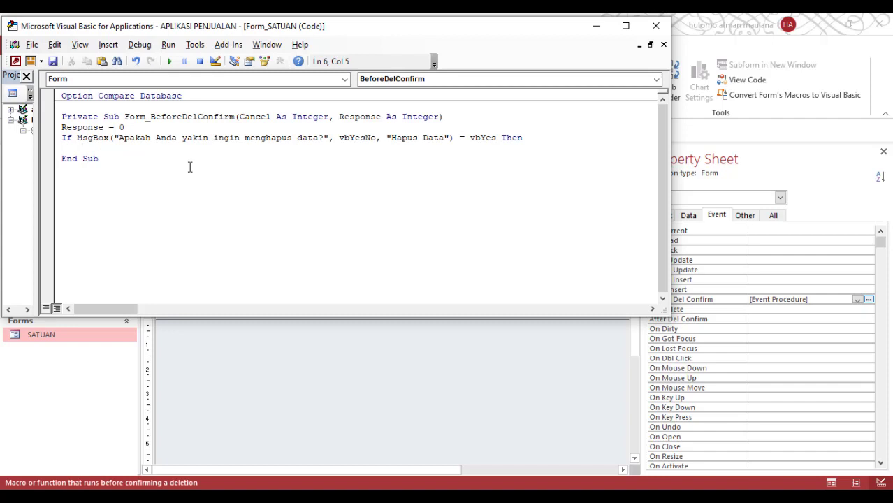
type("Cancel=")
key("BackSpace")
type("=0")
key("BackSpace")
type("0")
key("Return")
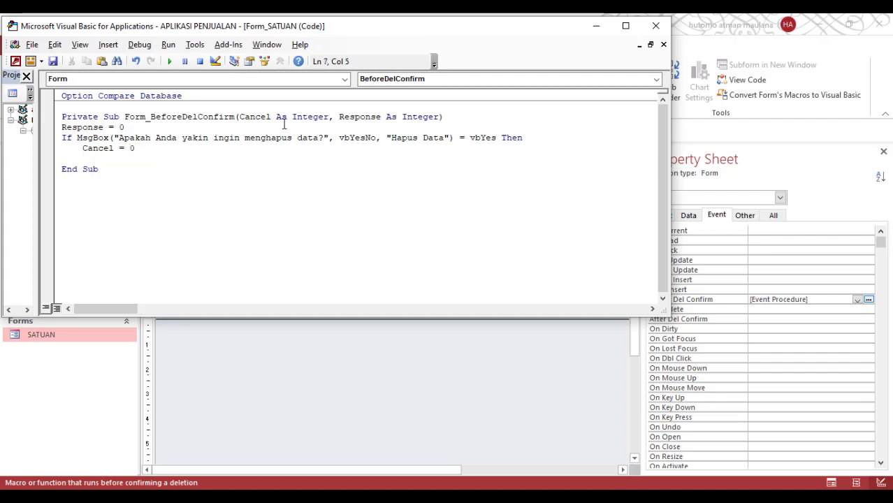
- Add an Else branch that sets Cancel = 1 and close the block with End If
type("else")
key("Return")
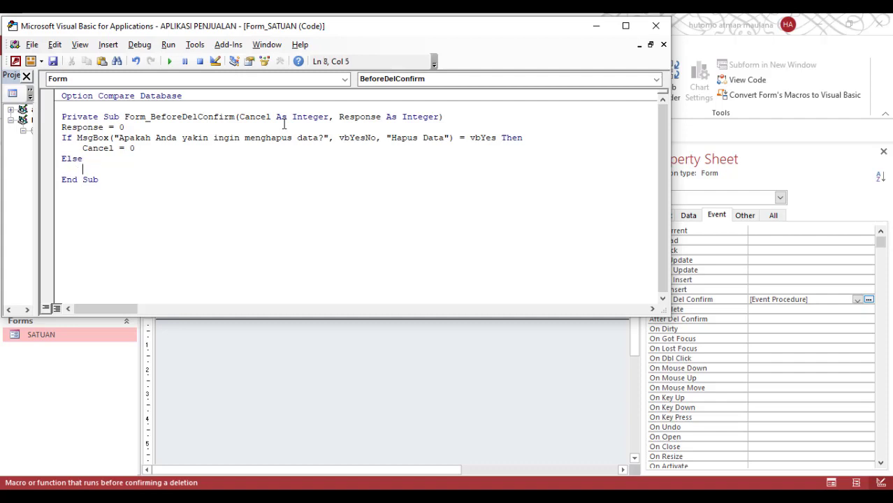
type("Cancel=")
key("BackSpace")
type("=1")
left_click(147, 166)
key("Return")
type("end")
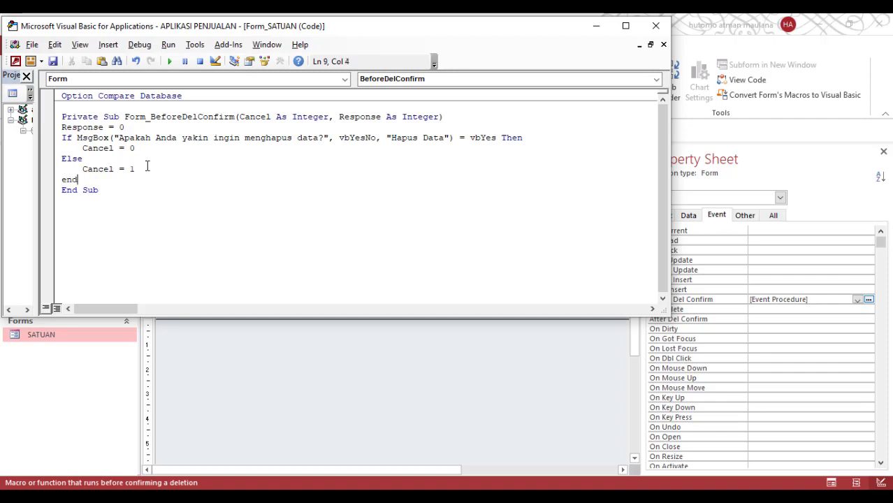
type(" if")
key("Return")
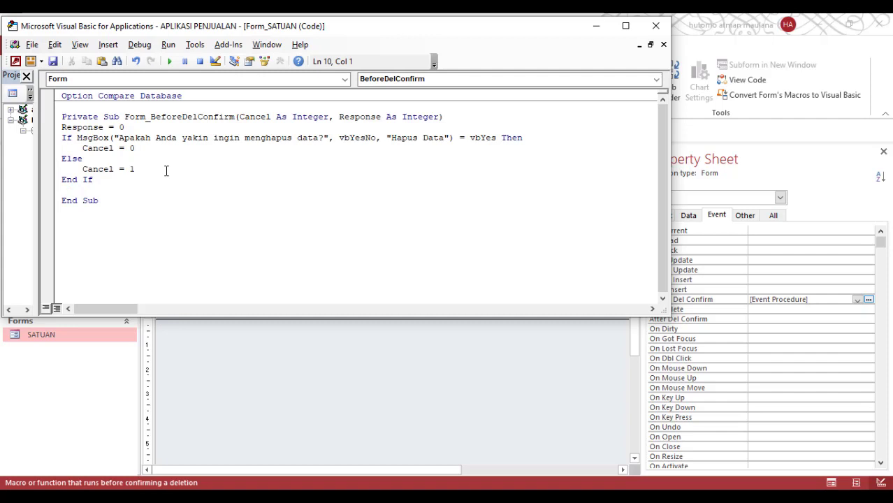
- Remove the blank line above End Sub, save the event procedure code, and return to the form design
key("Delete")
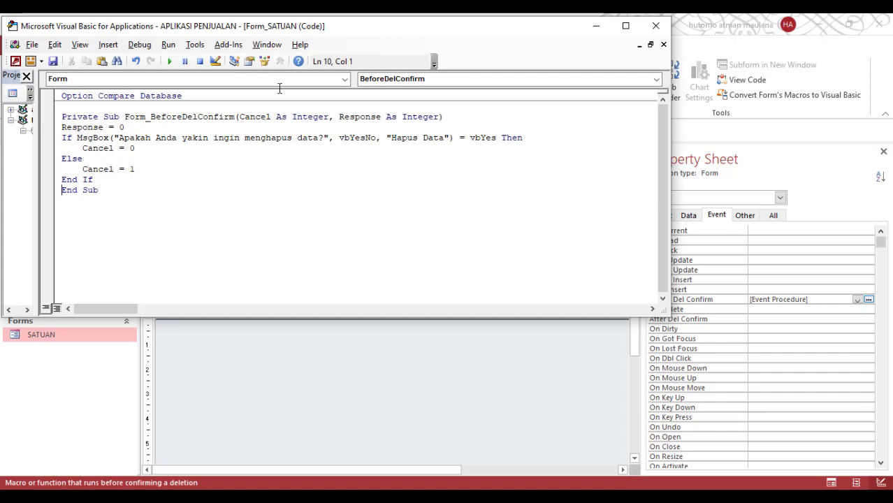
left_click(55, 61)
left_click(595, 26)
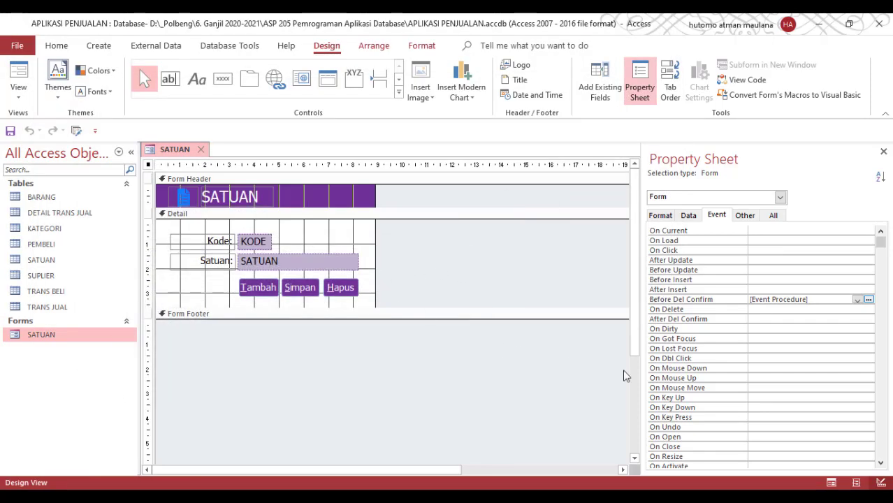
- Run the SATUAN form and test deleting its last record twice, answering No to the Hapus Data confirmation
left_click(831, 483)
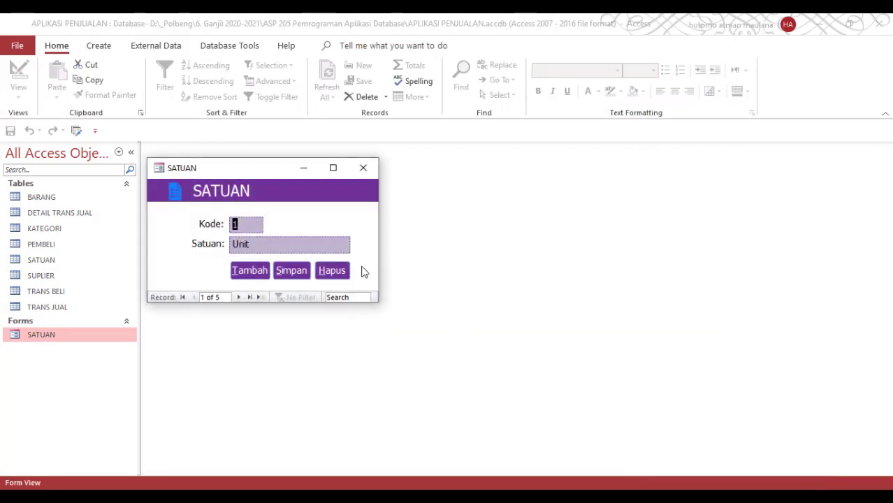
left_click(250, 297)
left_click(335, 273)
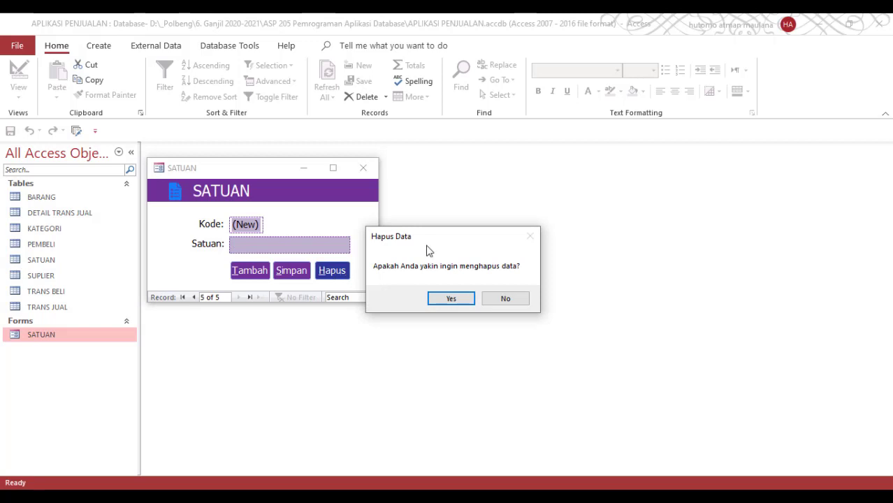
left_click_drag(419, 235, 302, 198)
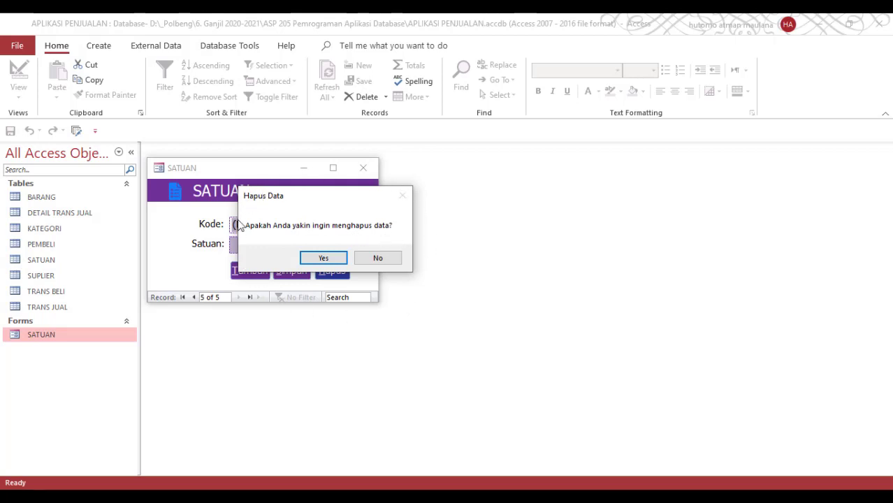
left_click(390, 260)
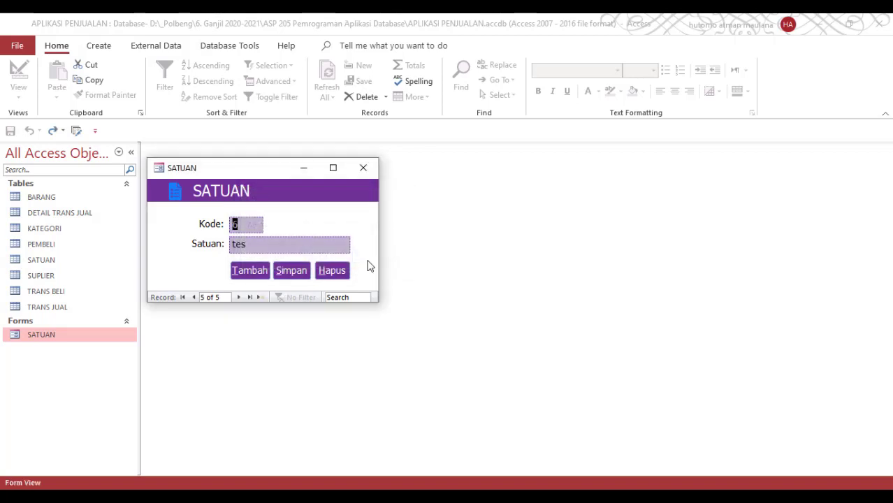
left_click(344, 272)
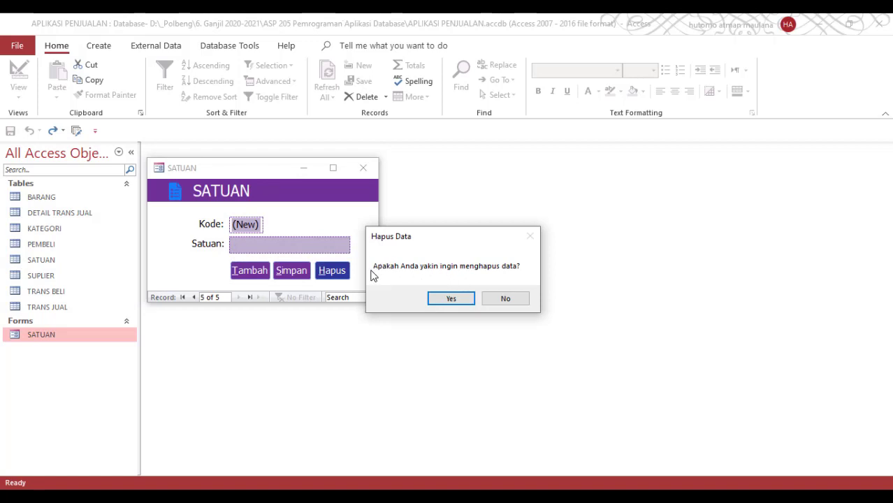
left_click(505, 298)
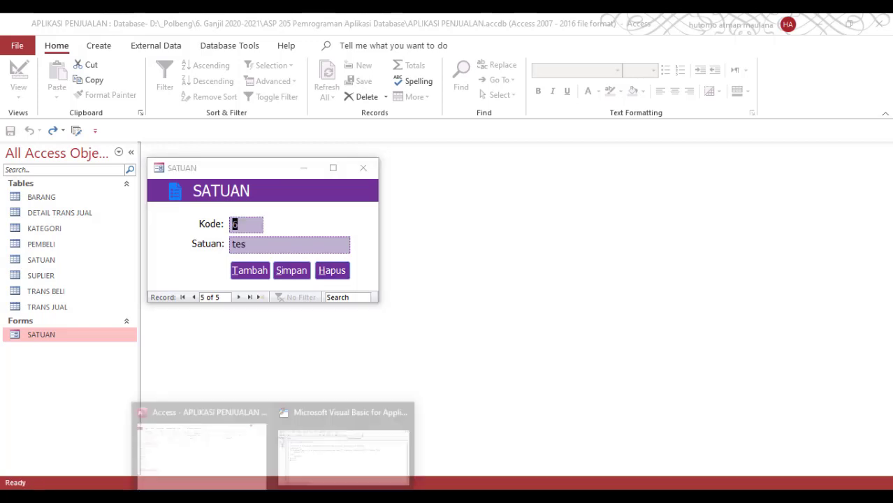
- Add + vbQuestion after vbYesNo in the delete confirmation's MsgBox call and return to the form
left_click(343, 446)
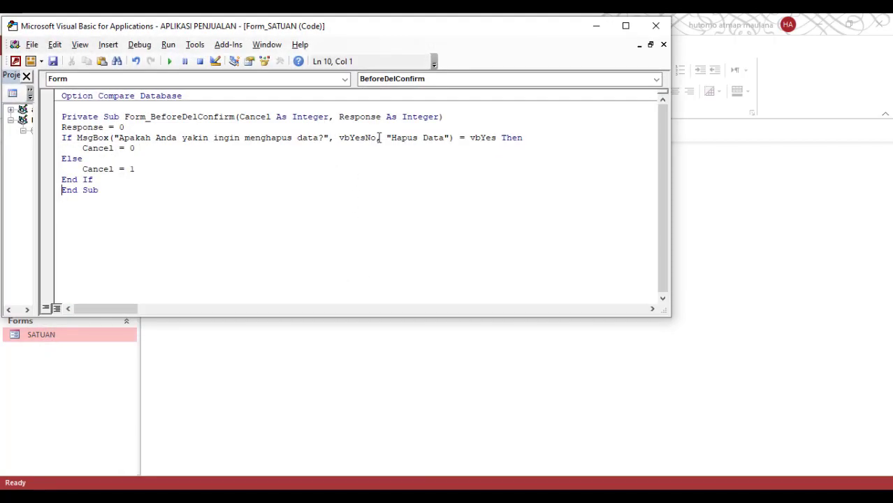
left_click(378, 138)
type("+")
key("BackSpace")
type("+ ")
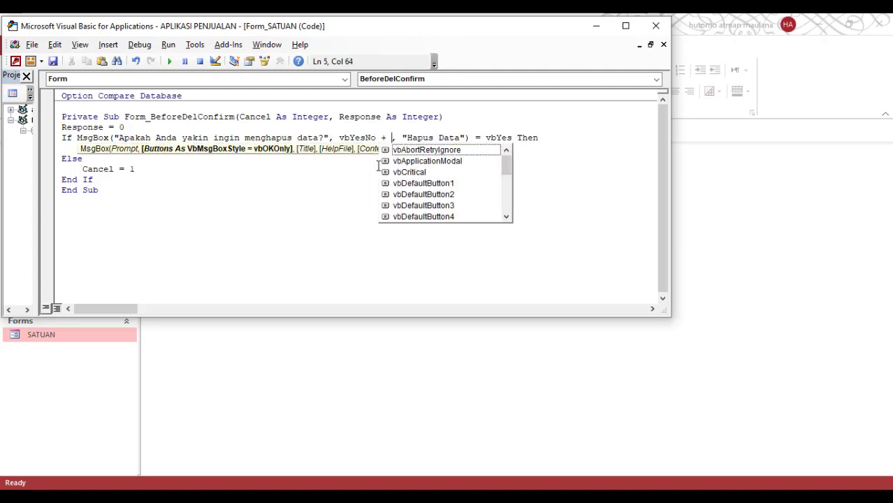
type("vb")
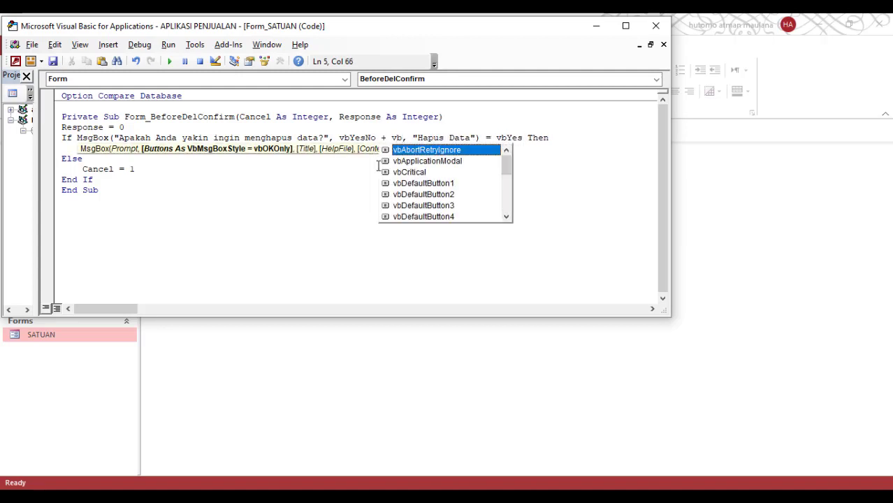
type("q")
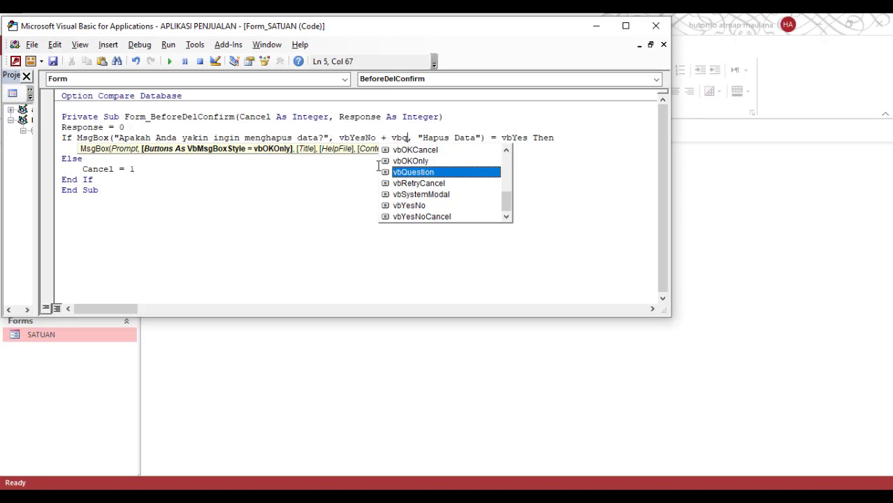
double_click(428, 173)
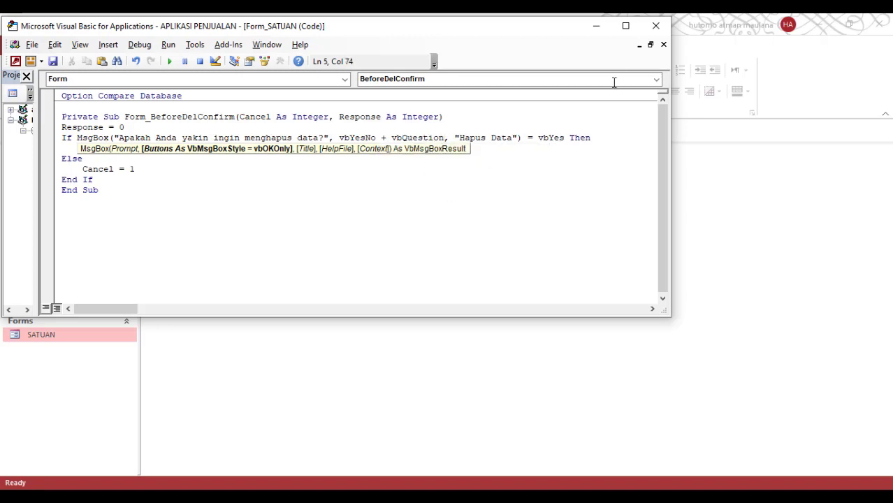
left_click(596, 26)
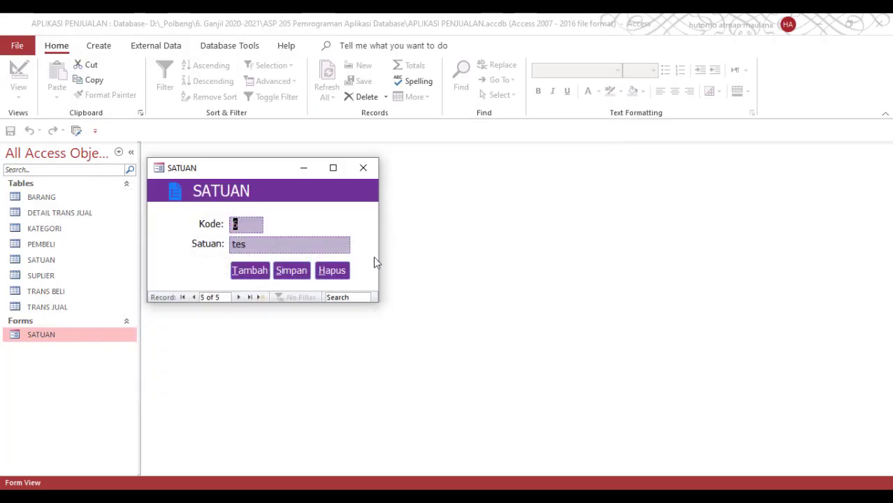
- Reopen the SATUAN form and test deleting the first and the last record, answering No each time
left_click(364, 168)
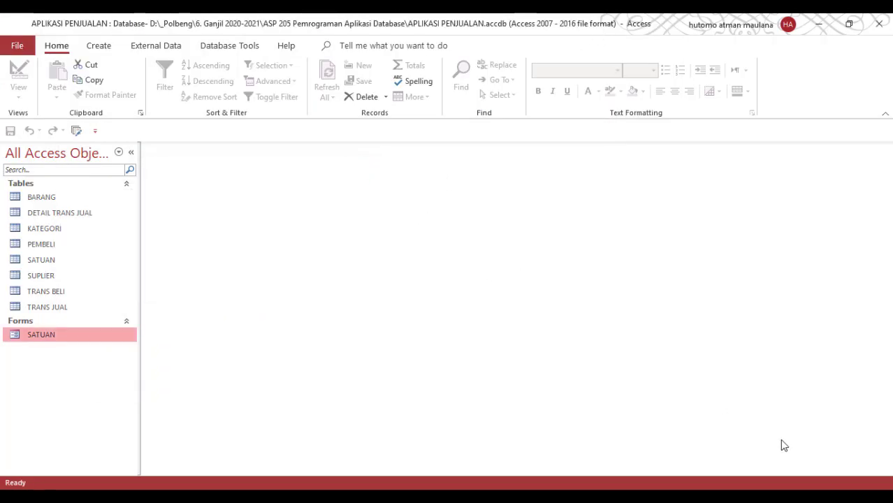
double_click(91, 339)
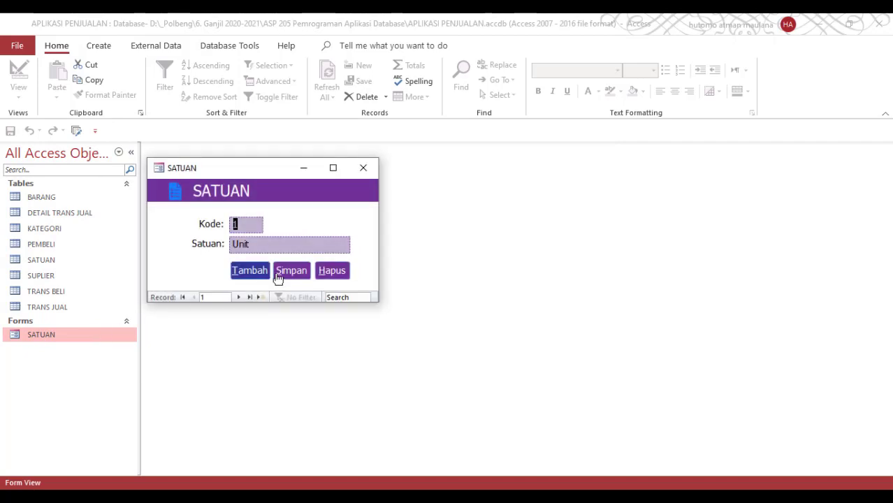
left_click(329, 273)
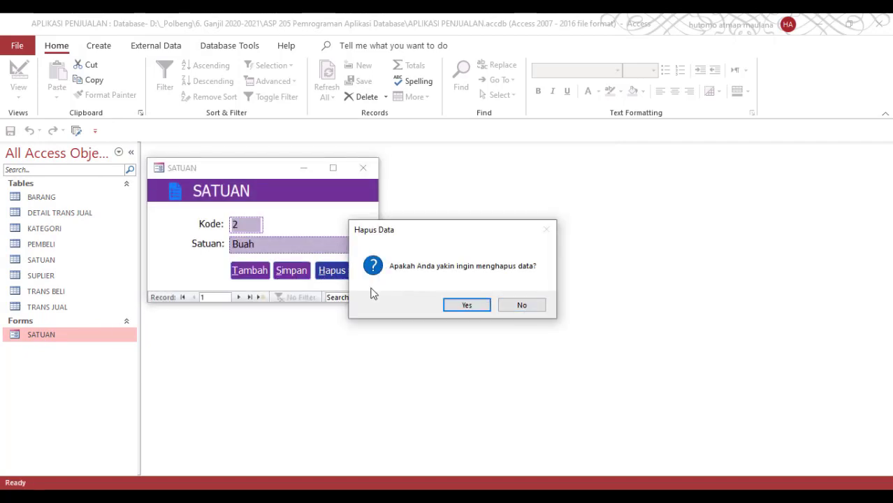
left_click(524, 309)
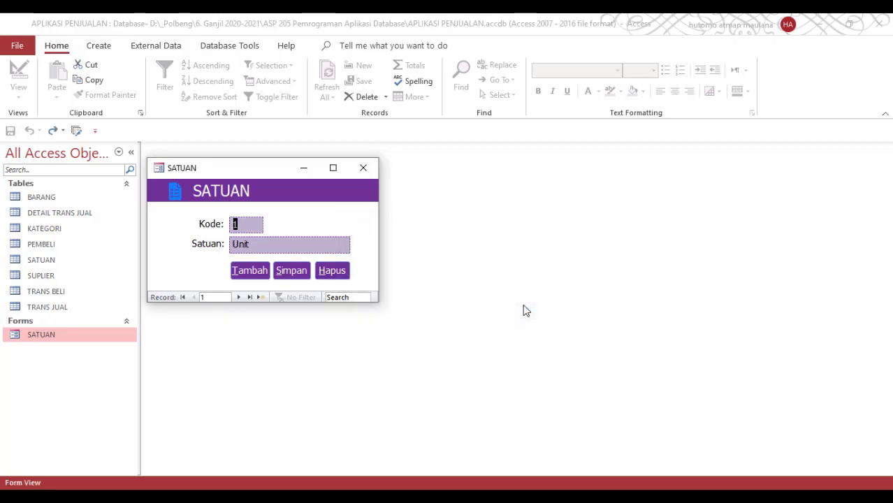
left_click(251, 299)
left_click(333, 273)
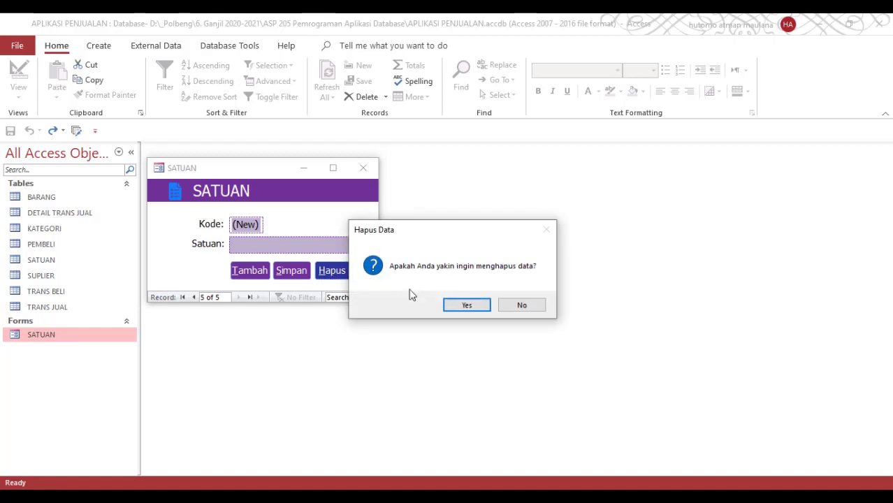
left_click(524, 306)
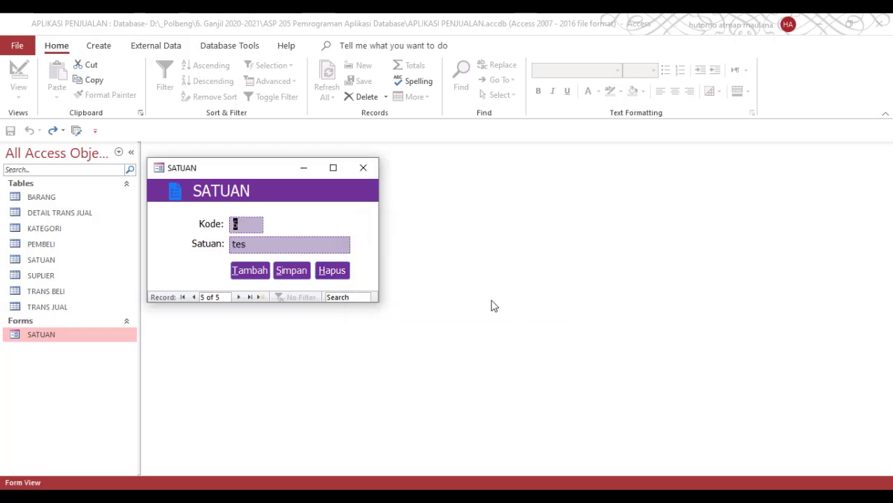
- Delete the "tes" record, answering Yes to the confirmation, and go to the preceding record
left_click(340, 274)
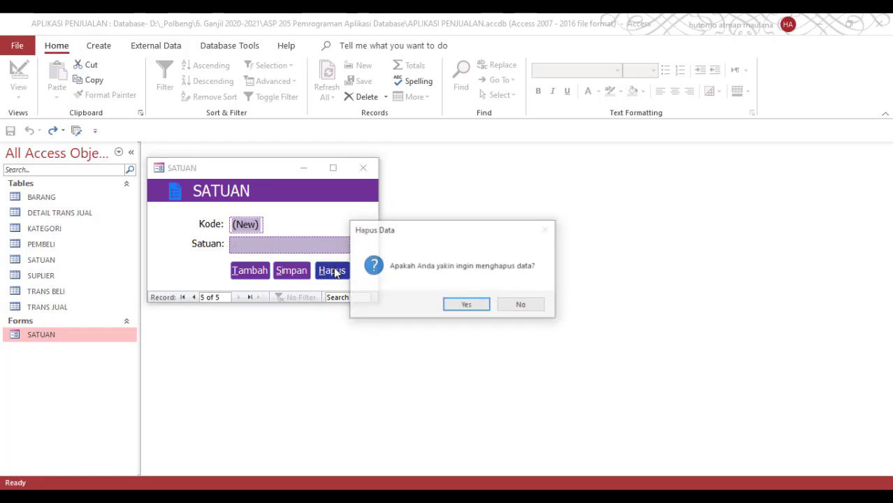
left_click(463, 305)
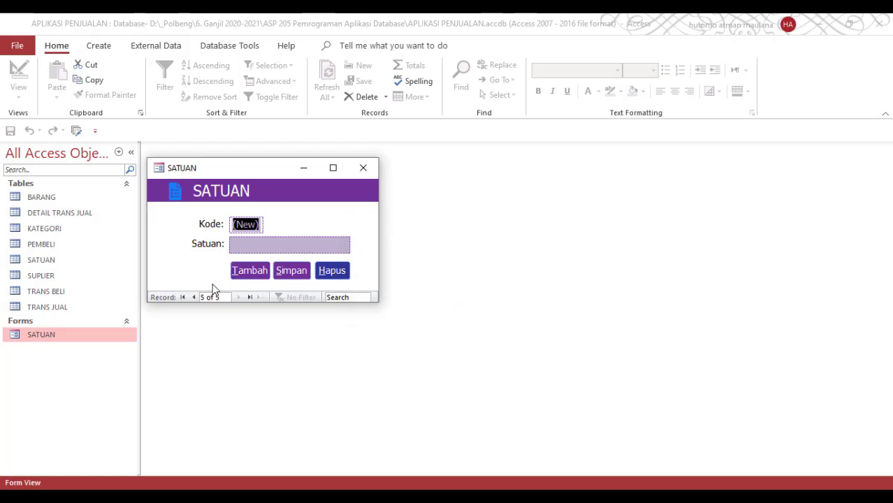
left_click(195, 297)
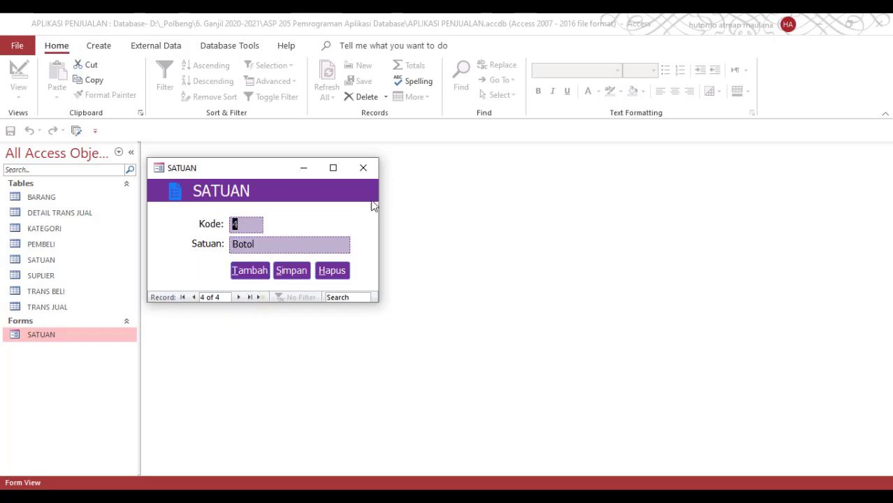
- Check the remaining records in the SATUAN table and reopen the SATUAN form on top of it
left_click(363, 168)
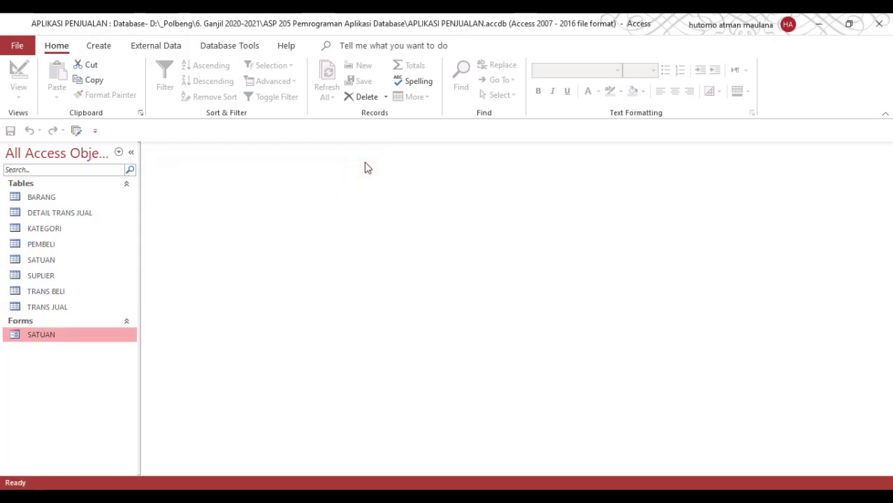
double_click(46, 260)
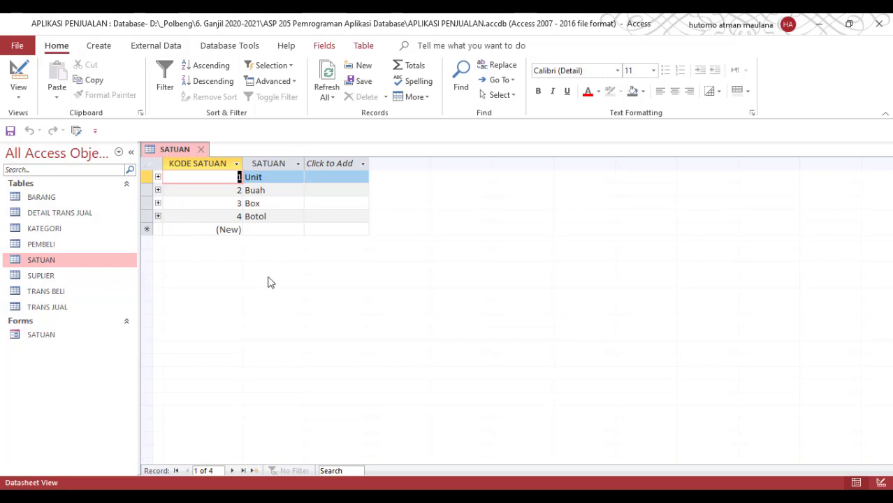
double_click(42, 335)
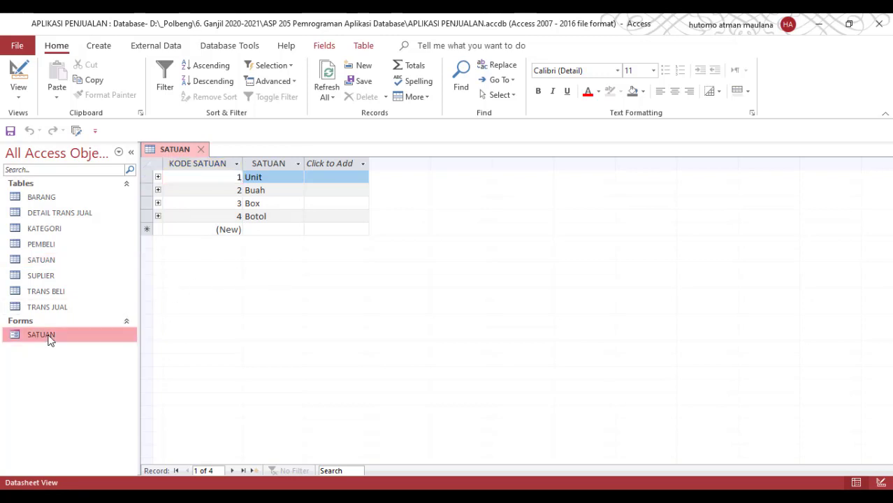
mouse_move(250, 171)
left_mouse_down()
mouse_move(315, 170)
mouse_move(335, 154)
mouse_move(255, 171)
mouse_move(247, 152)
mouse_move(264, 174)
mouse_move(249, 170)
left_mouse_up()
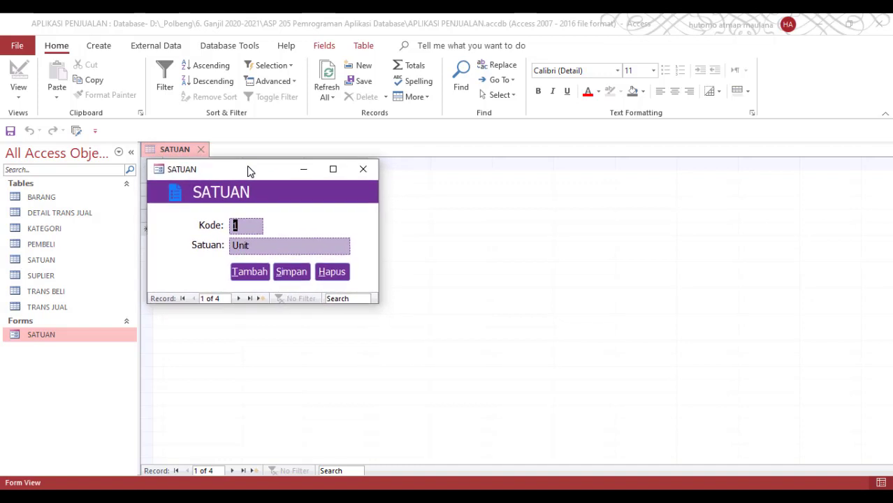